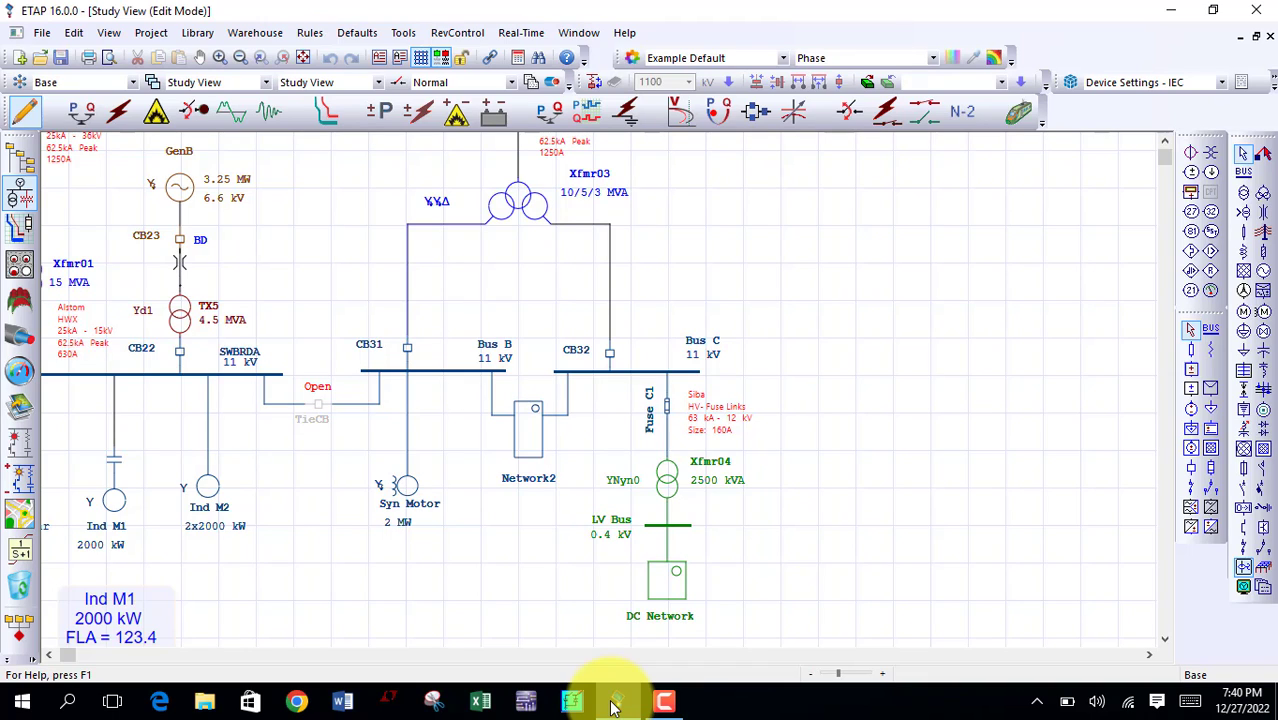
Step: Lengthen the 11 kV Bus C toward the right and connect a new two-winding transformer beneath its extended end
left_click(615, 706)
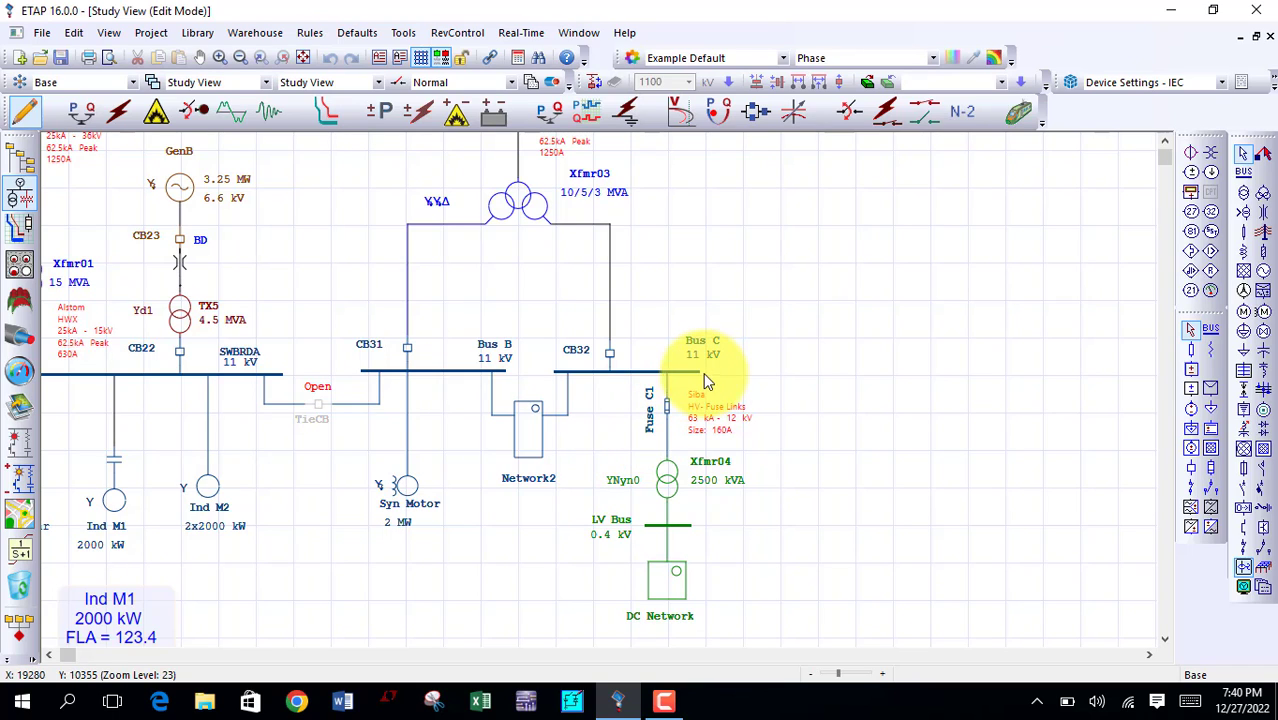
left_click_drag(697, 377, 907, 370)
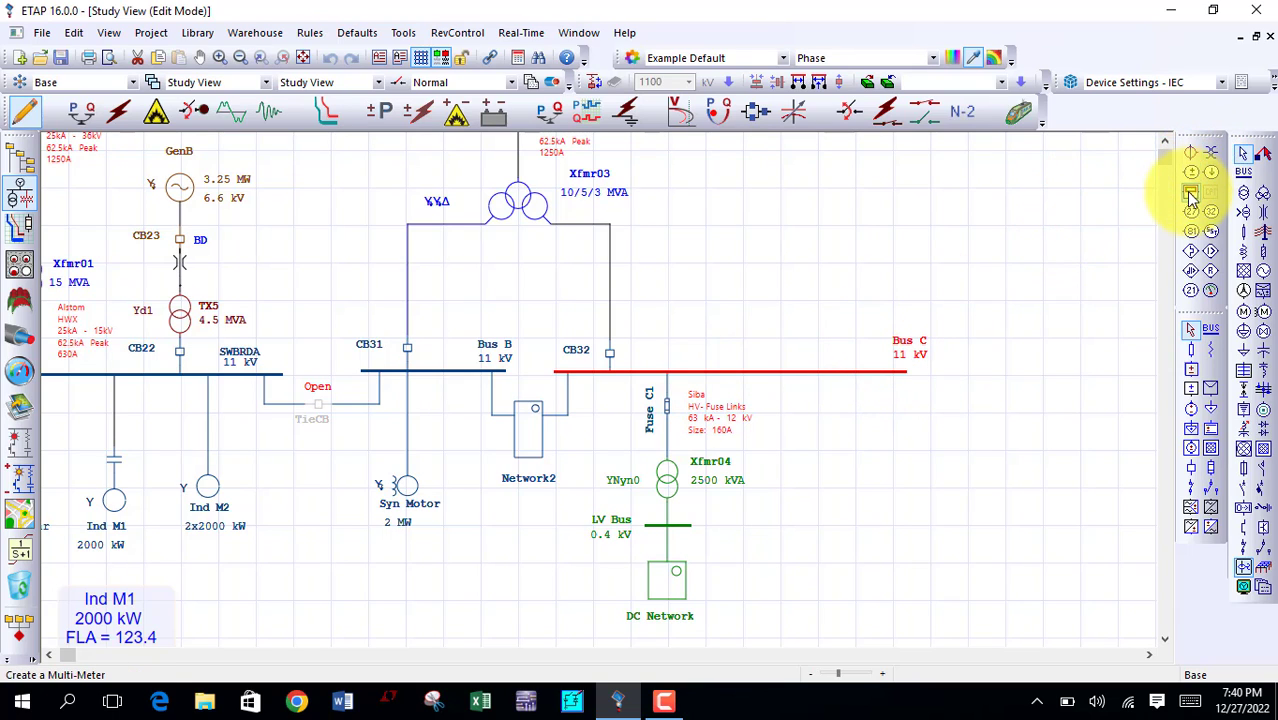
left_click(1245, 200)
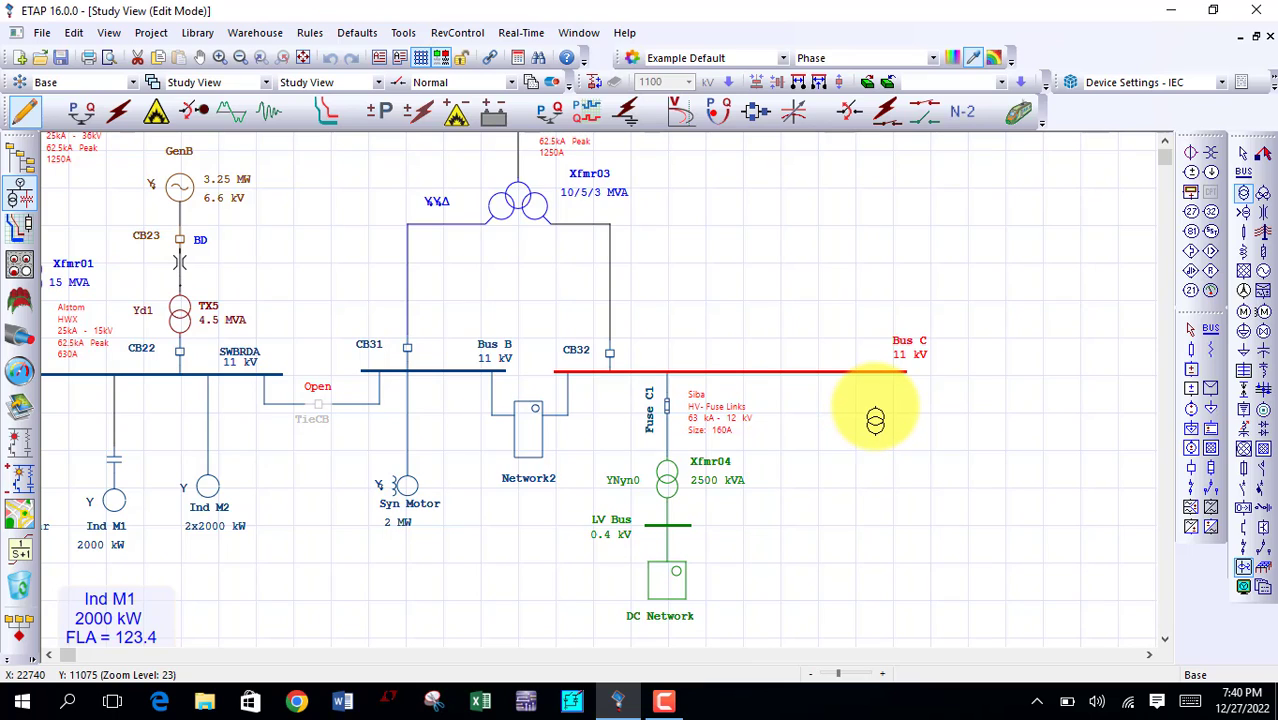
left_click(874, 375)
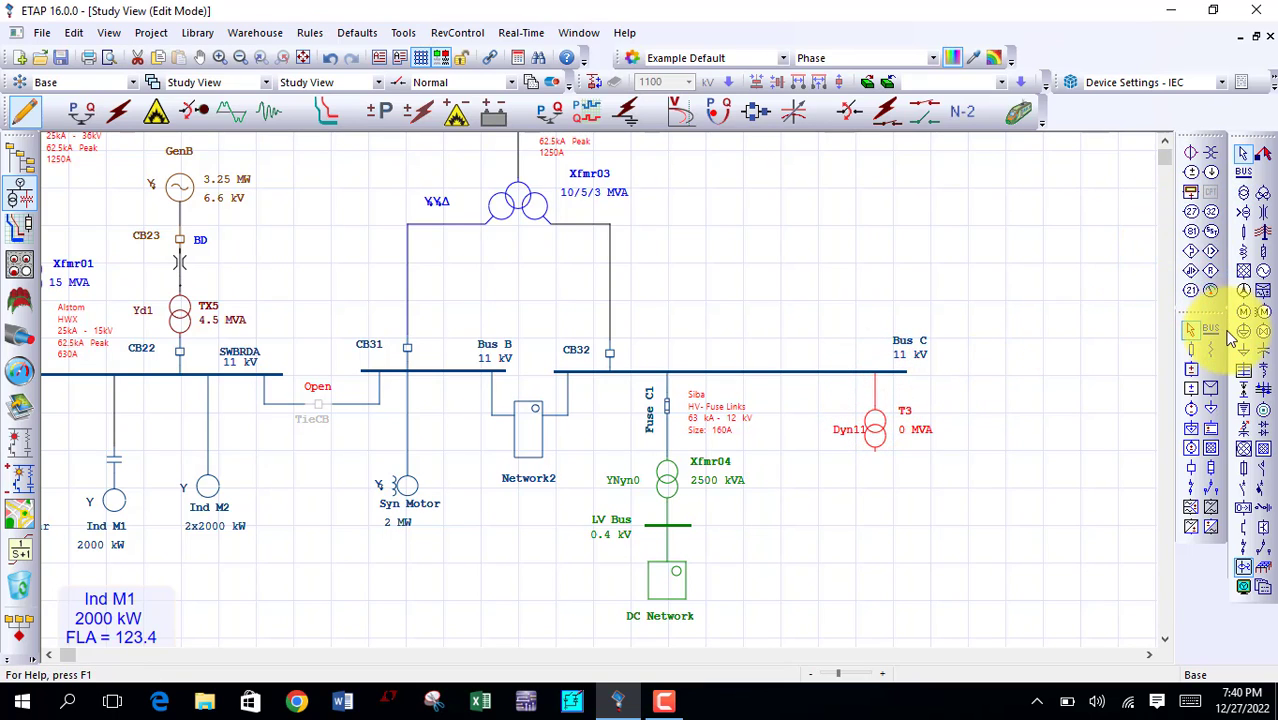
left_click(1211, 332)
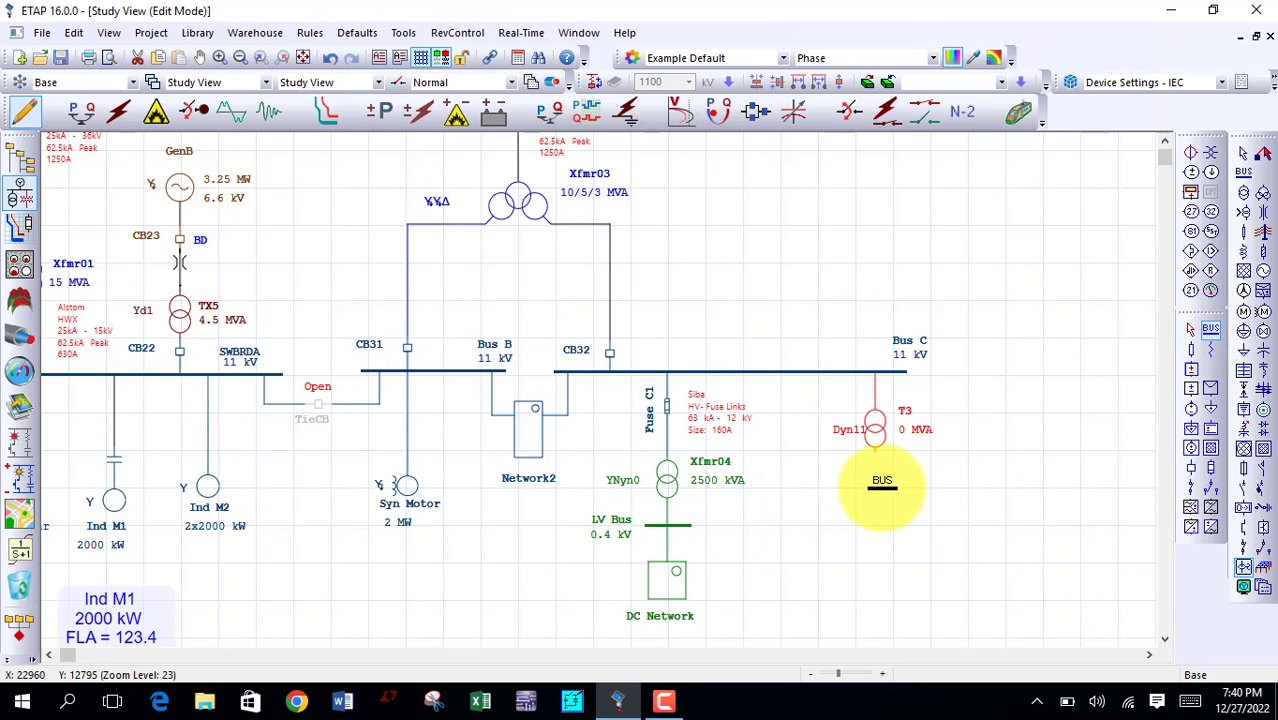
left_click(878, 487)
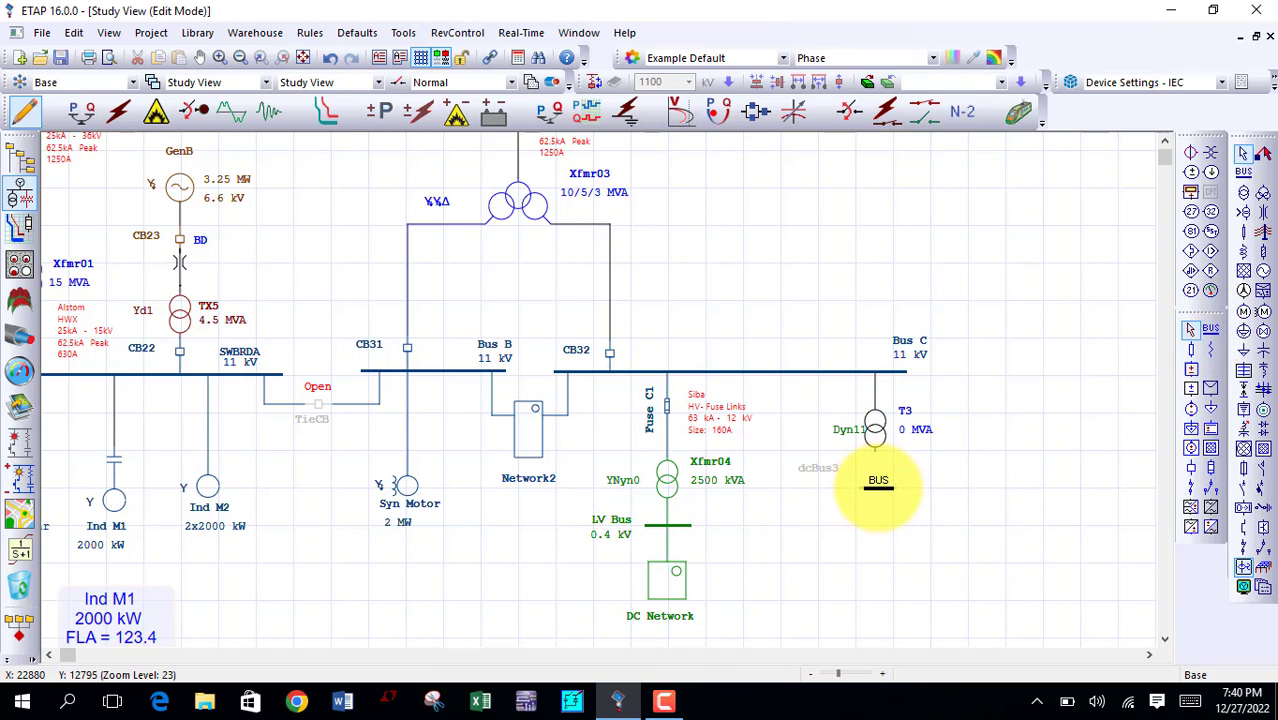
left_click(877, 454)
left_click(877, 487)
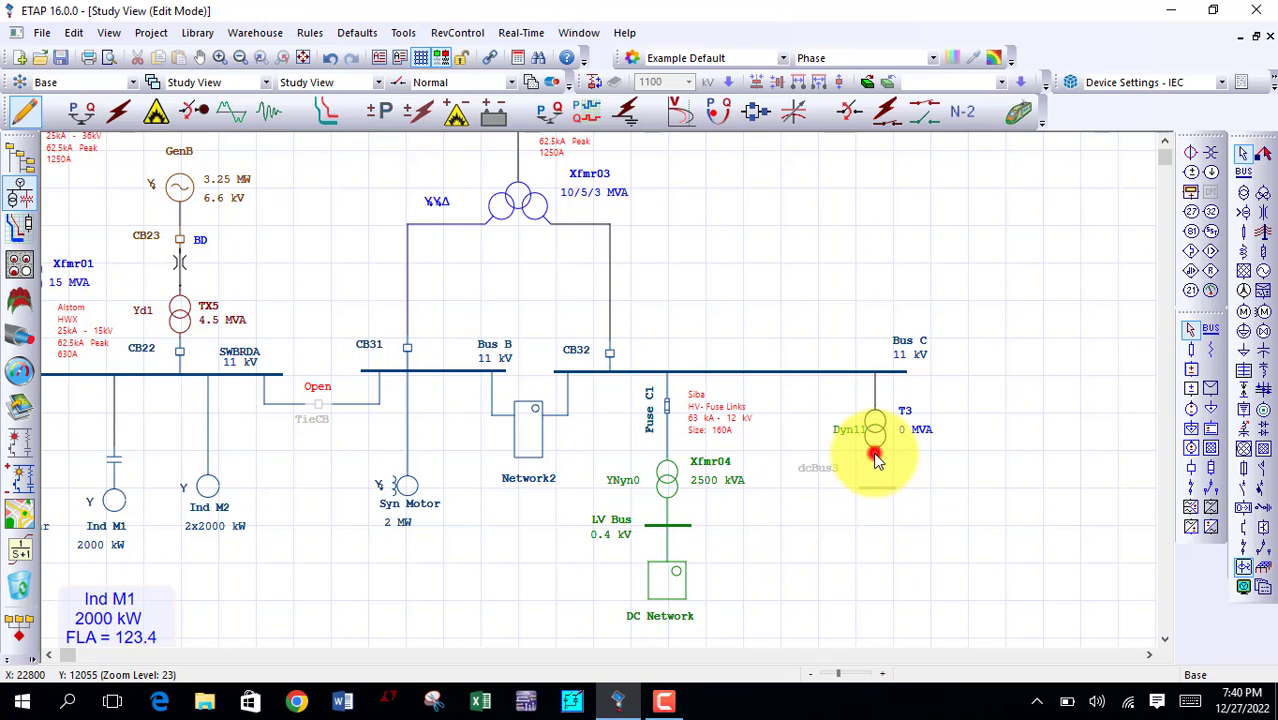
left_click_drag(877, 456, 877, 492)
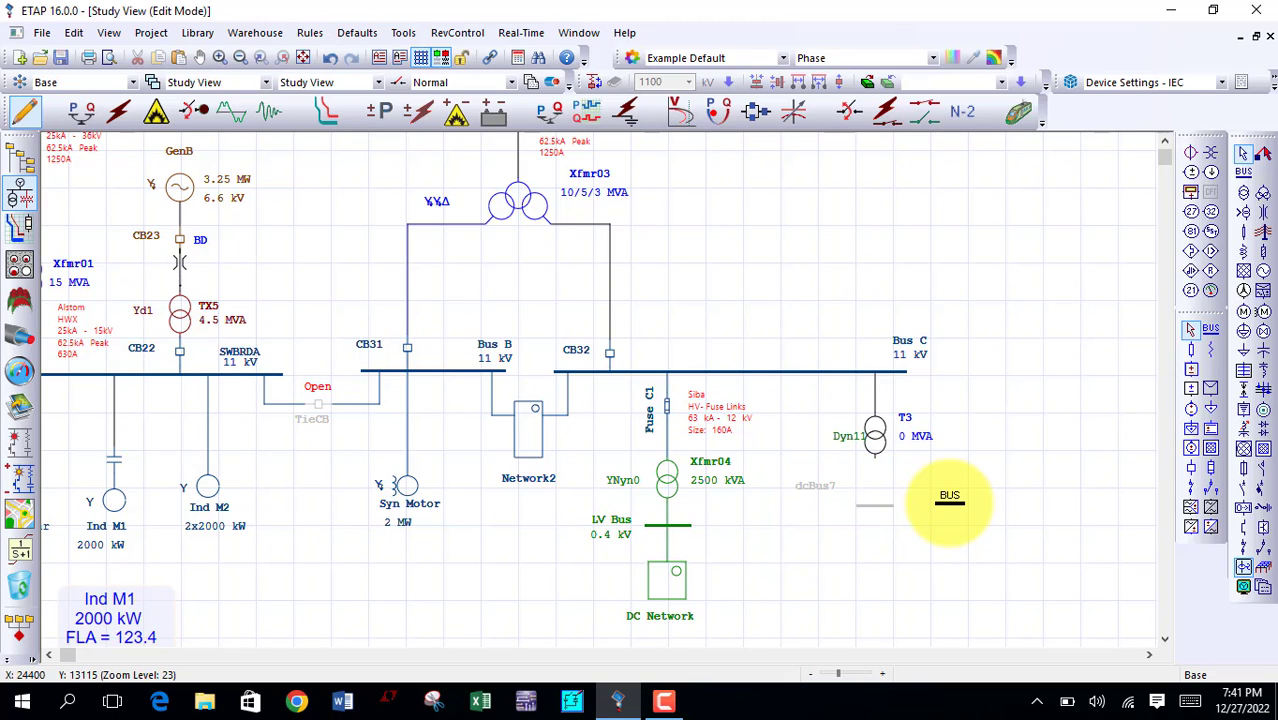
left_click(885, 513)
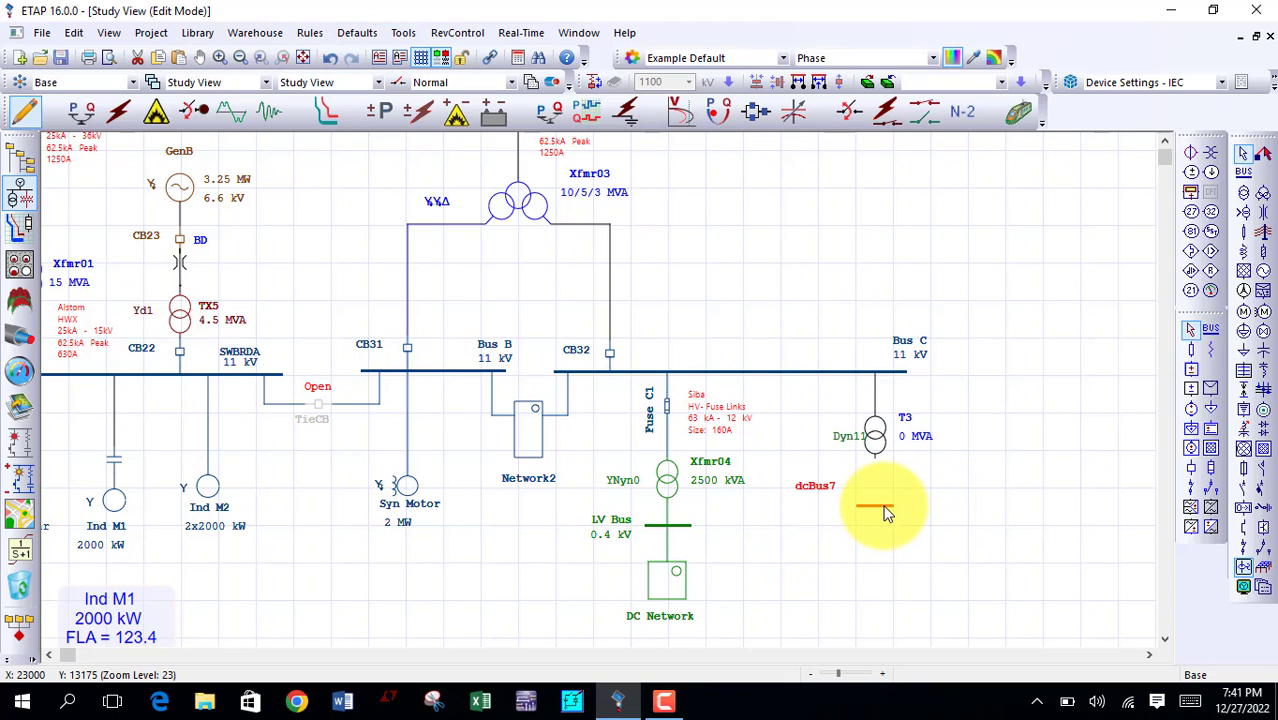
key("Delete")
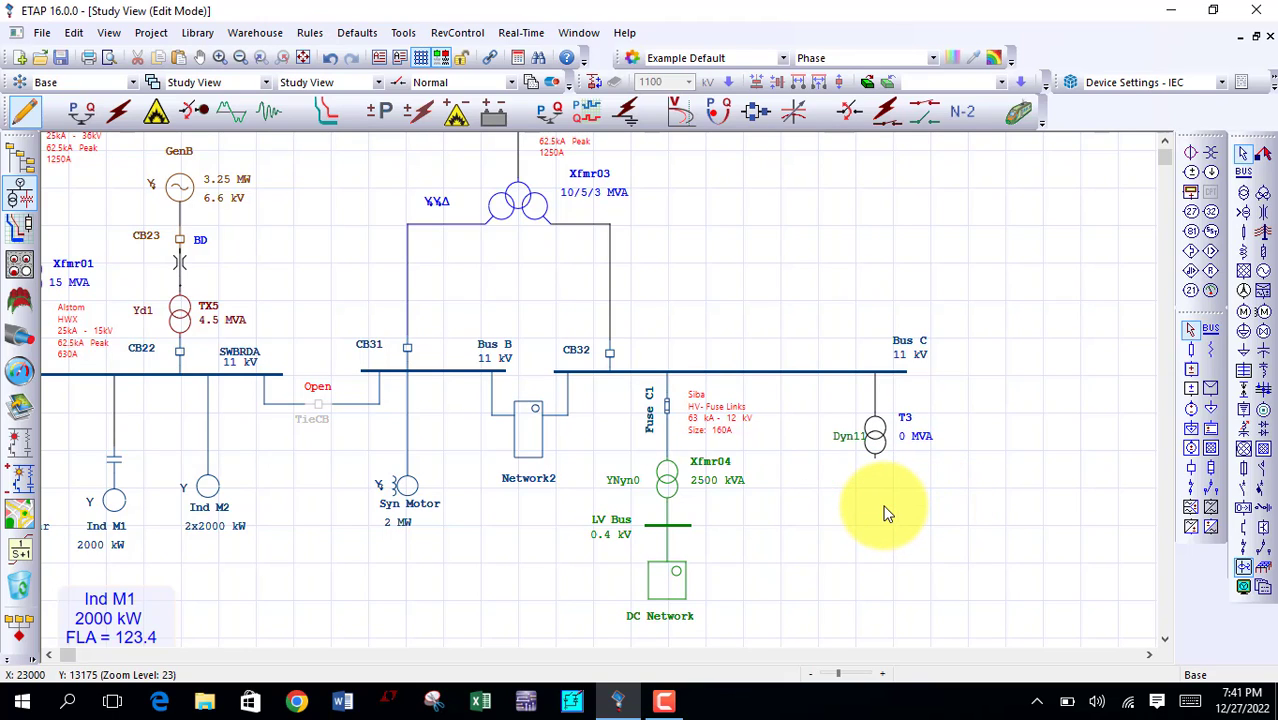
Step: Place an AC bus below the new transformer, connect it to the secondary side, and move the bus label closer
left_click(1244, 172)
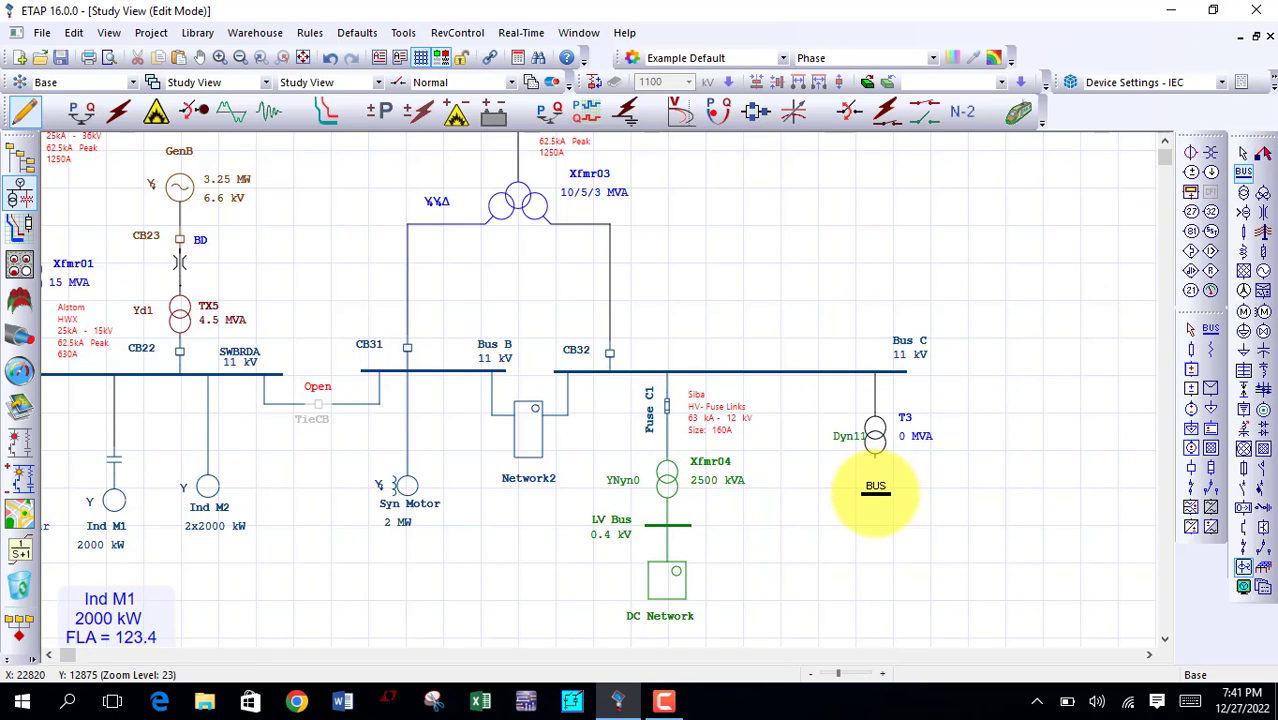
left_click(875, 490)
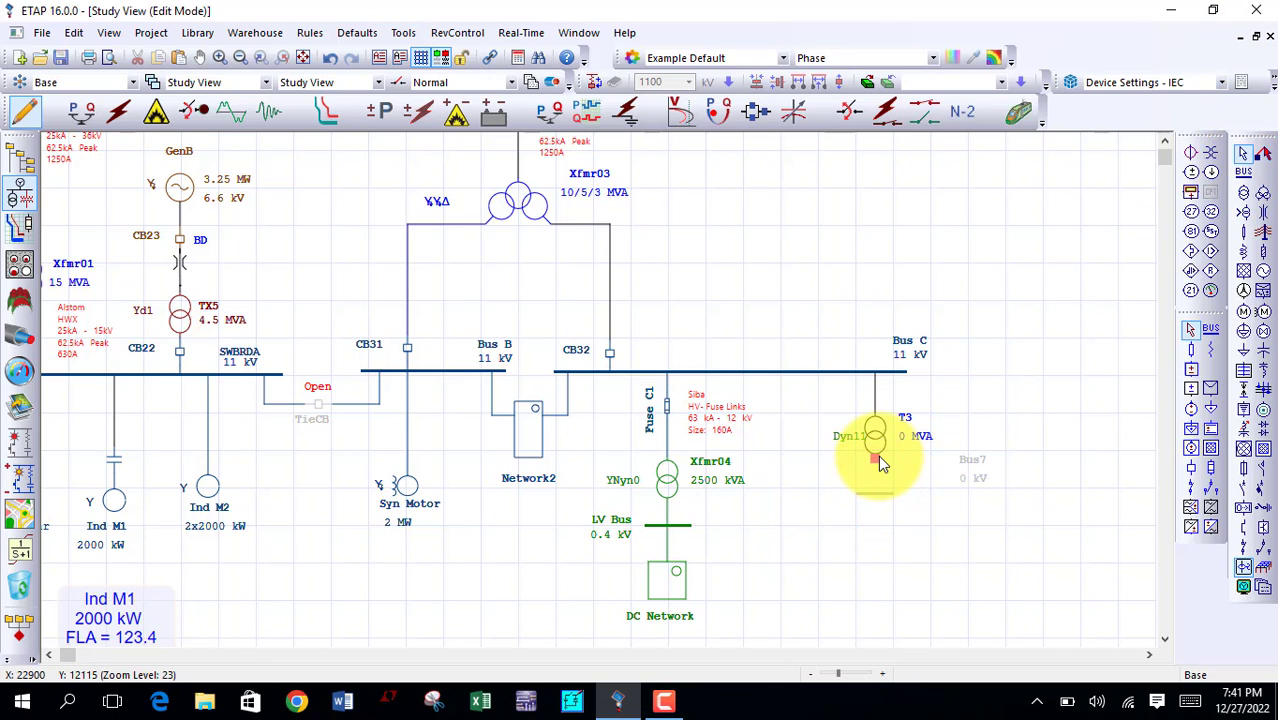
left_click_drag(878, 455, 872, 500)
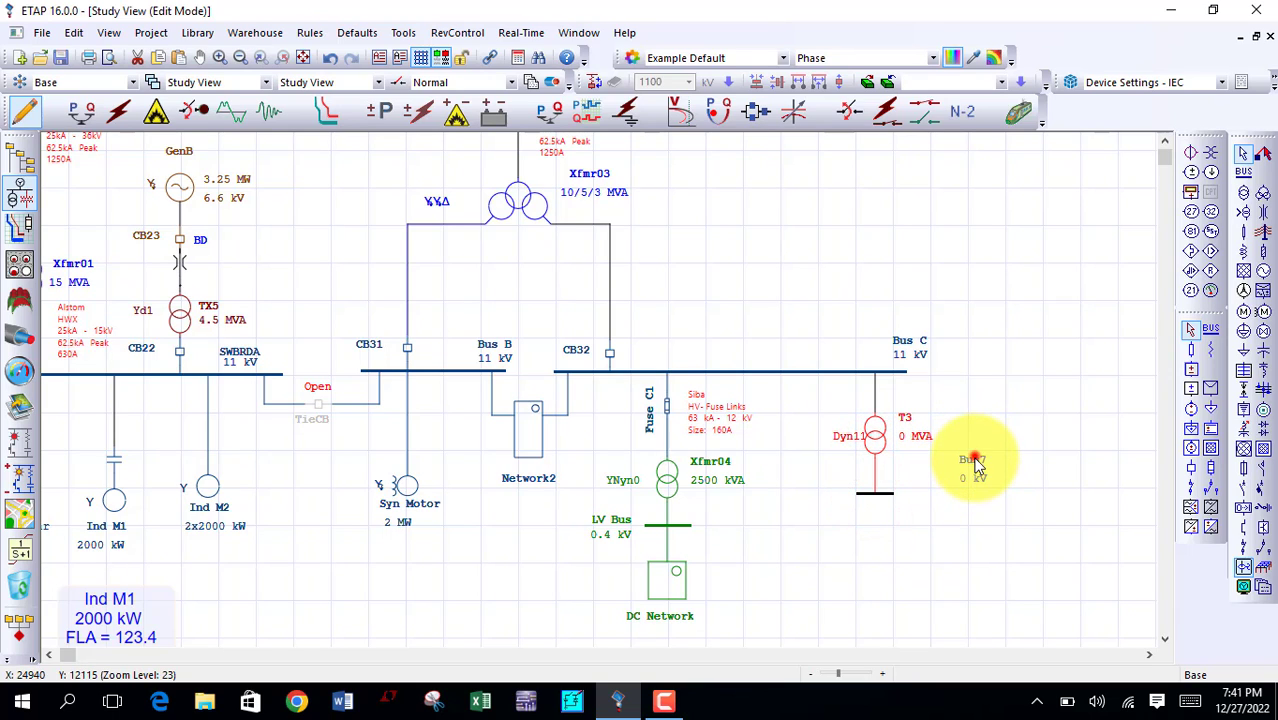
left_click_drag(975, 455, 941, 489)
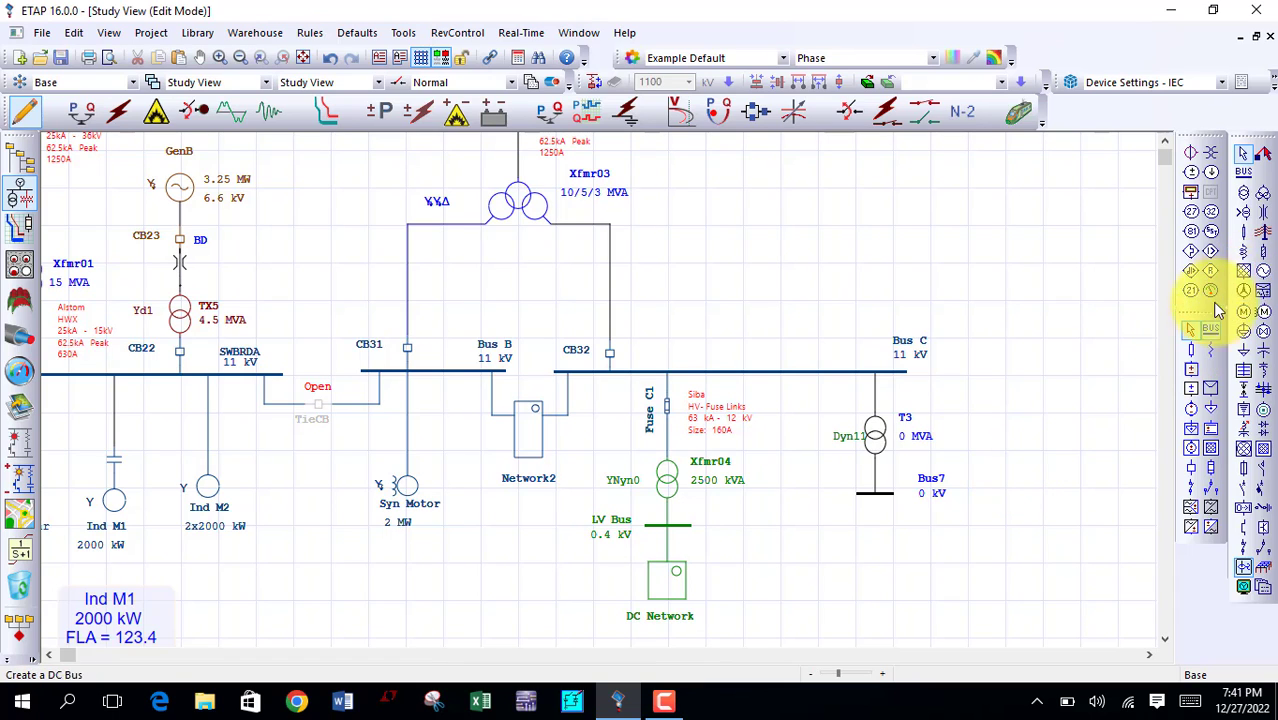
Step: Add a low voltage circuit breaker below the transformer's secondary bus and connect it to that bus
left_click(1263, 492)
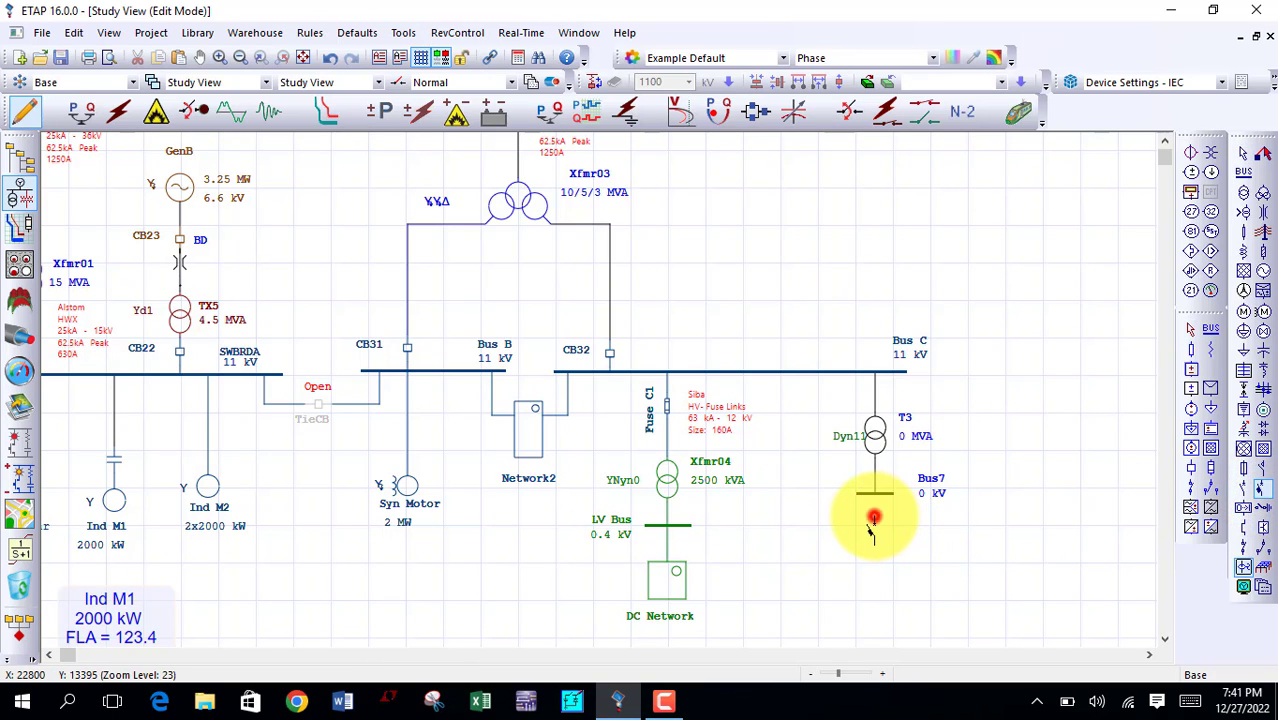
left_click(873, 520)
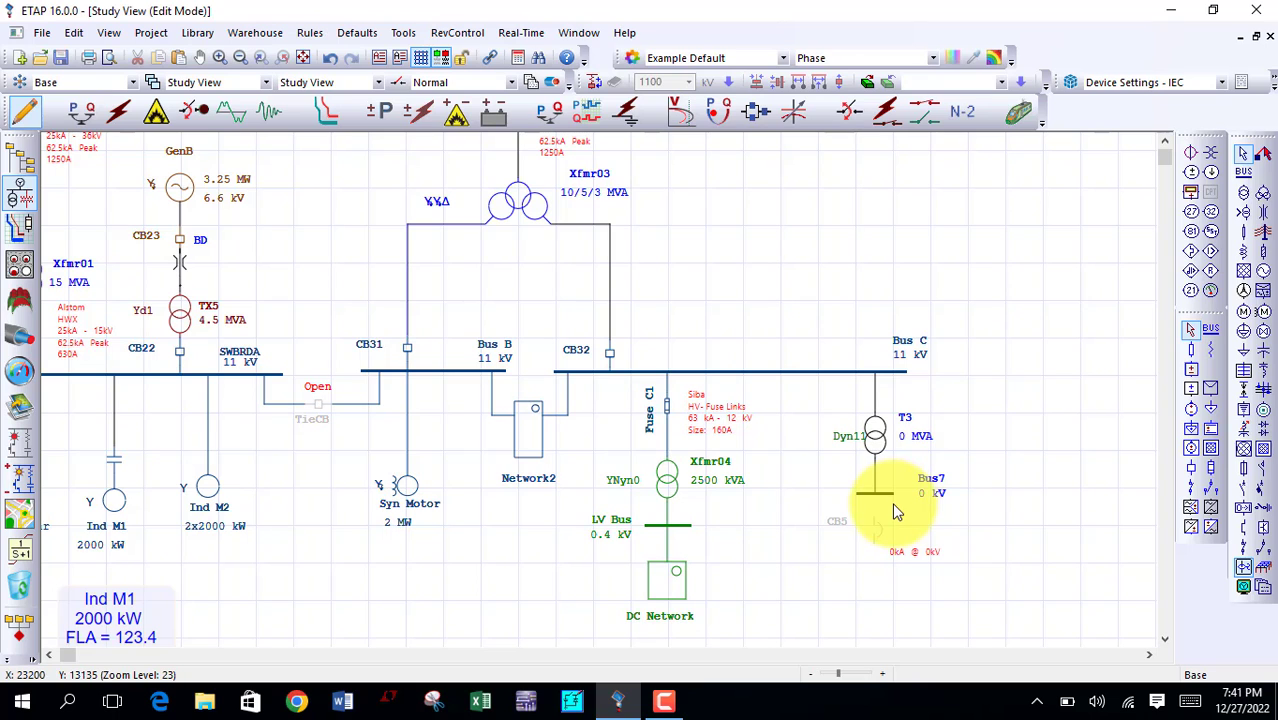
left_click_drag(874, 512, 877, 500)
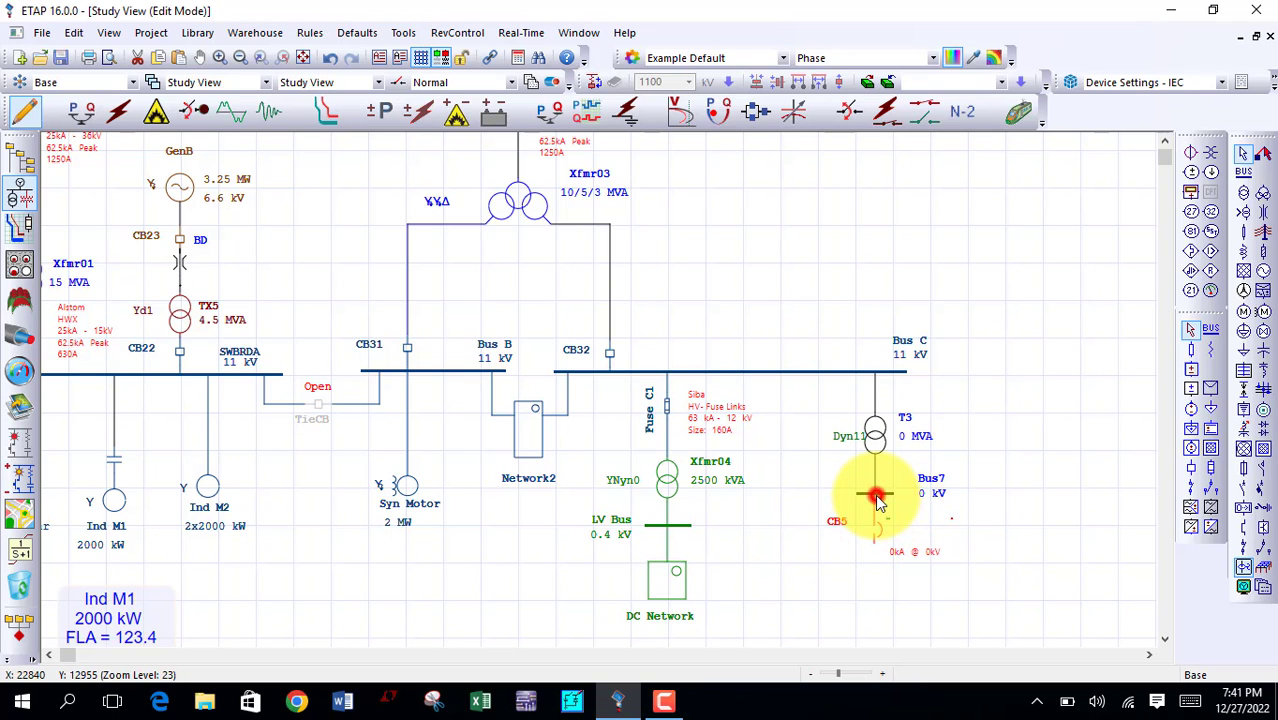
double_click(877, 496)
left_click(1246, 182)
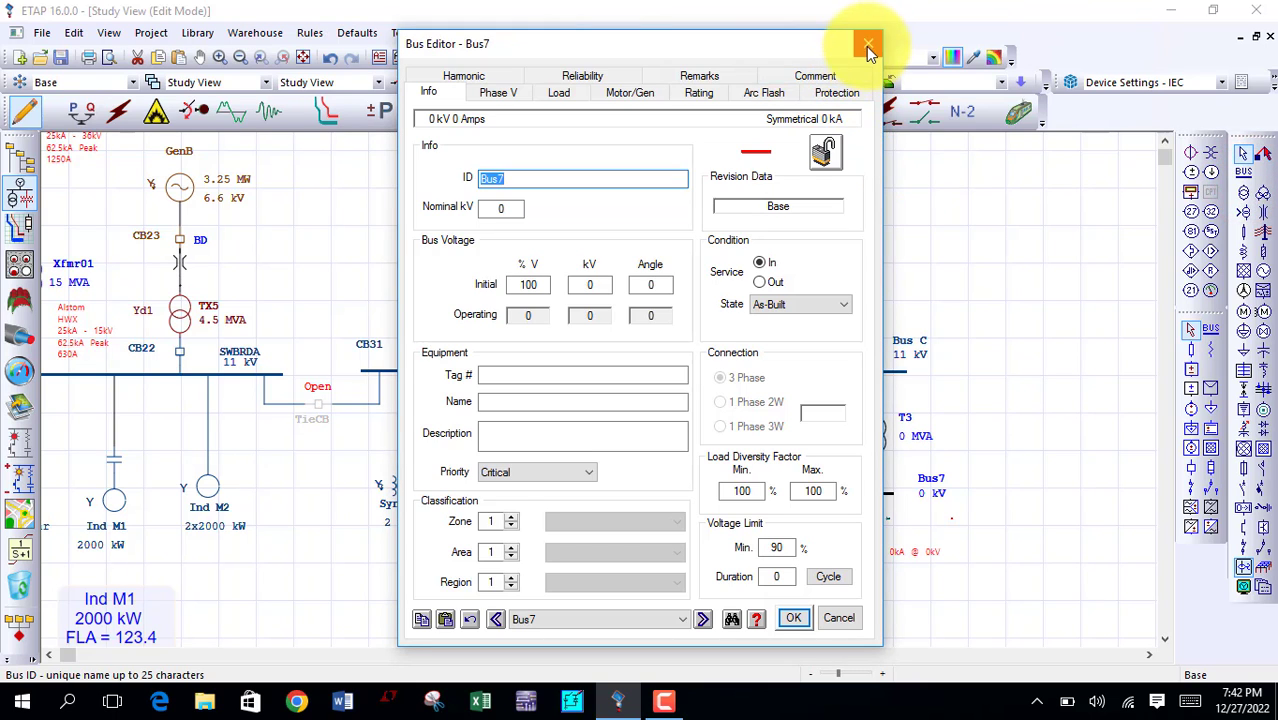
left_click(868, 43)
Step: Place another AC bus below the low voltage breaker, connect it to the breaker, and move its name and kV labels beside it
left_click(1243, 175)
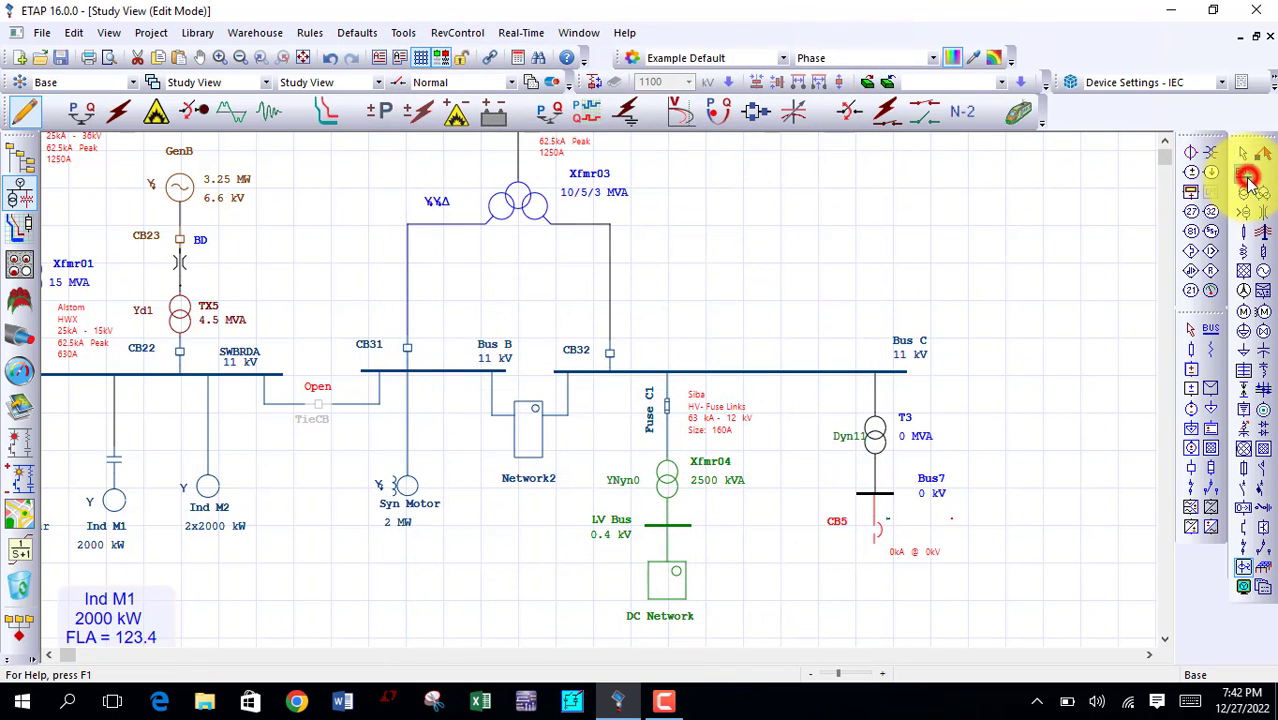
left_click(873, 578)
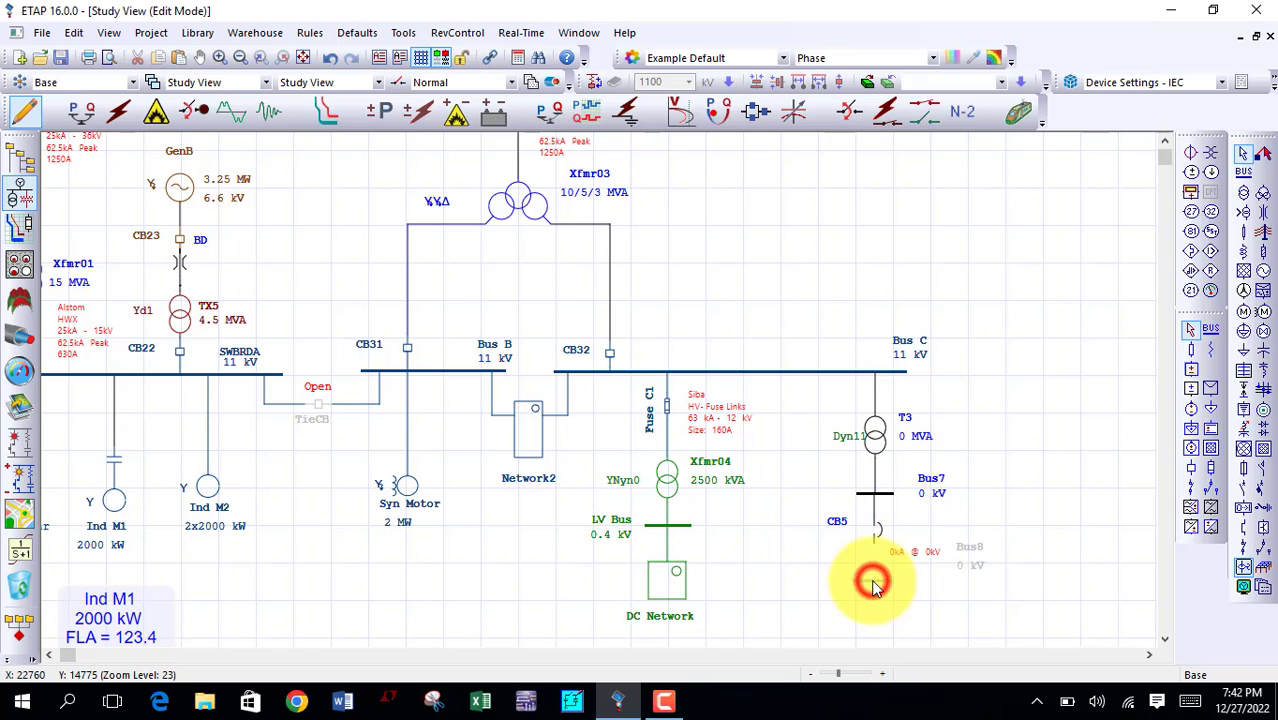
mouse_move(875, 579)
left_mouse_down()
mouse_move(878, 563)
mouse_move(875, 591)
left_mouse_up()
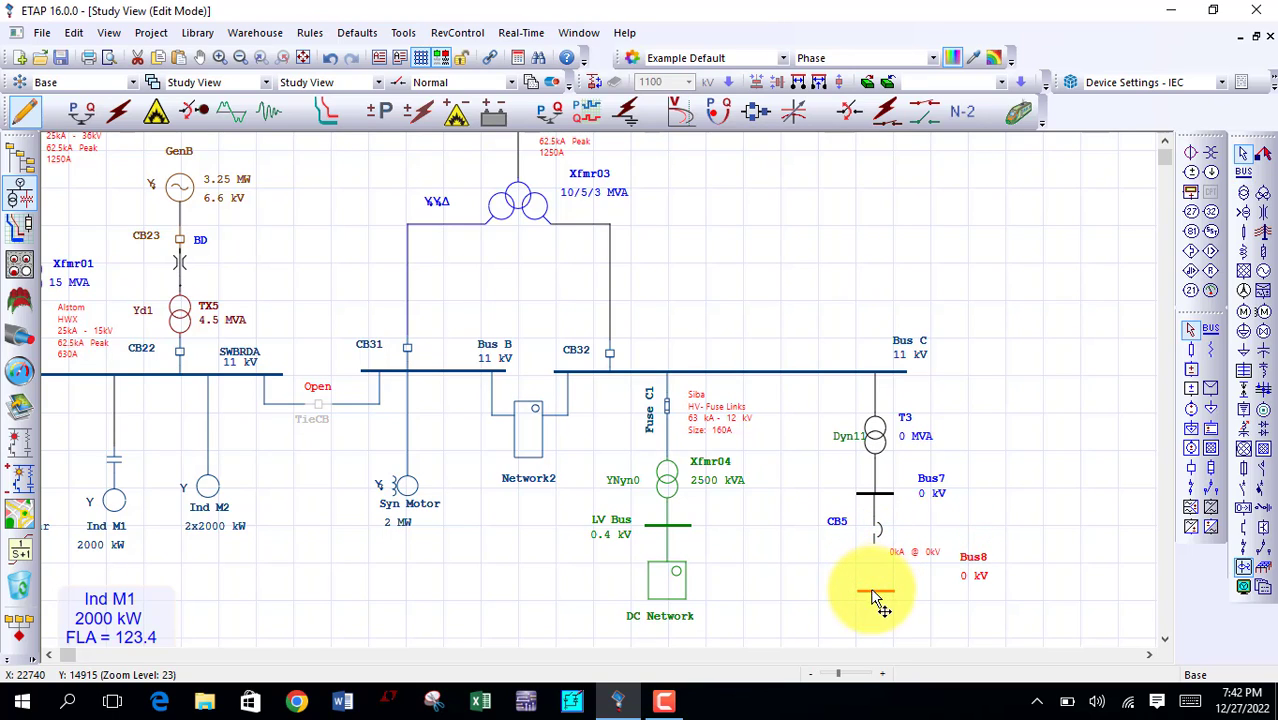
left_click_drag(877, 544, 888, 600)
mouse_move(985, 565)
left_mouse_down()
mouse_move(980, 592)
mouse_move(974, 581)
left_mouse_up()
left_click(973, 581)
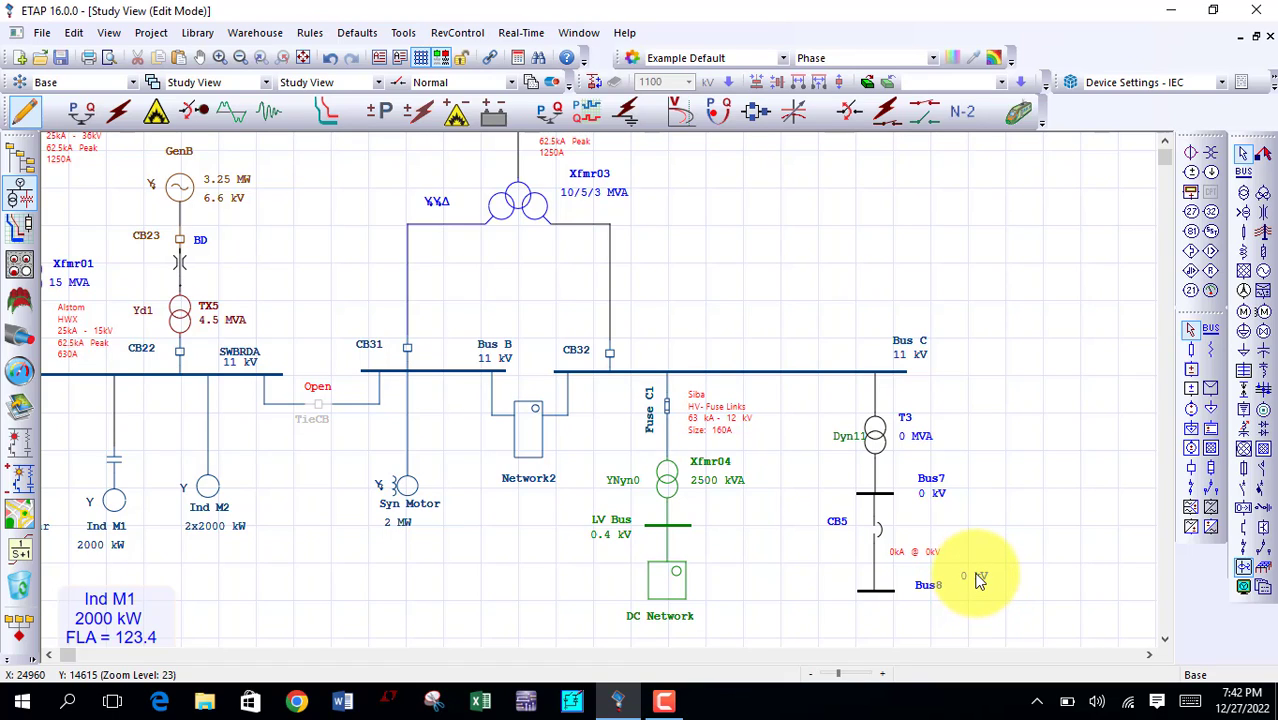
left_click_drag(979, 580, 937, 597)
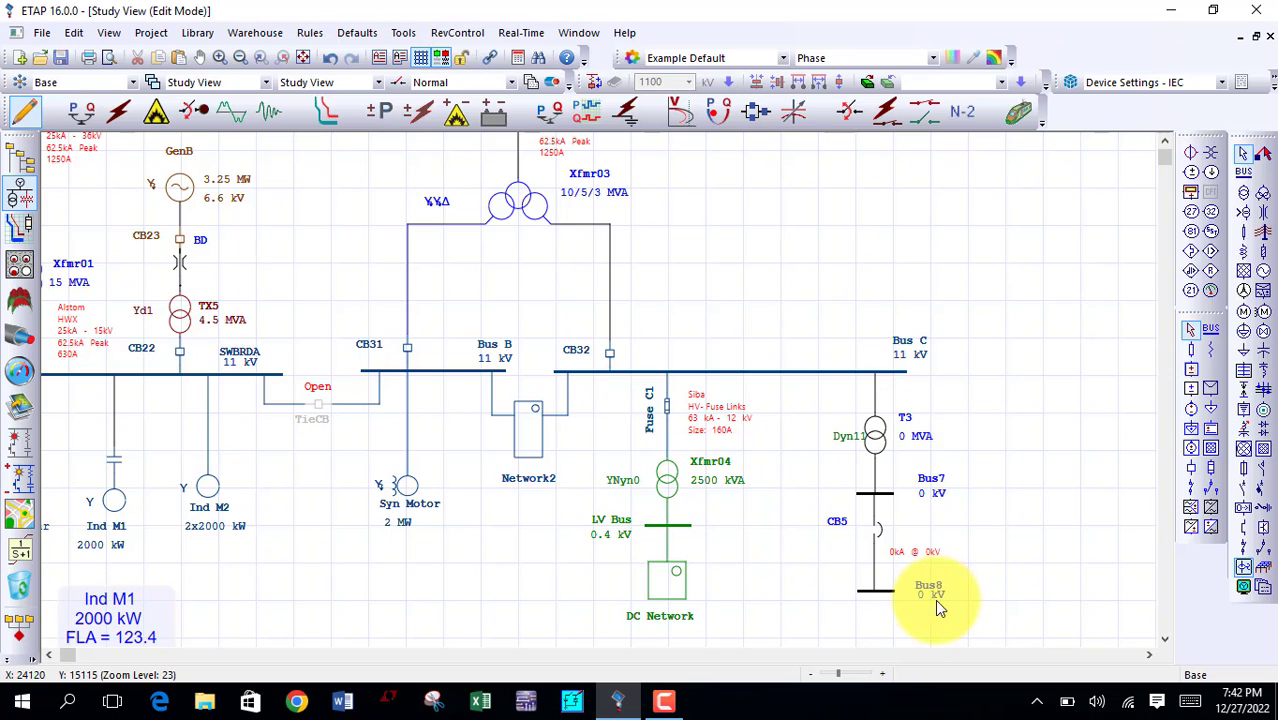
Step: Add a lumped load below the lowest new bus and connect it to that bus
left_click(1245, 333)
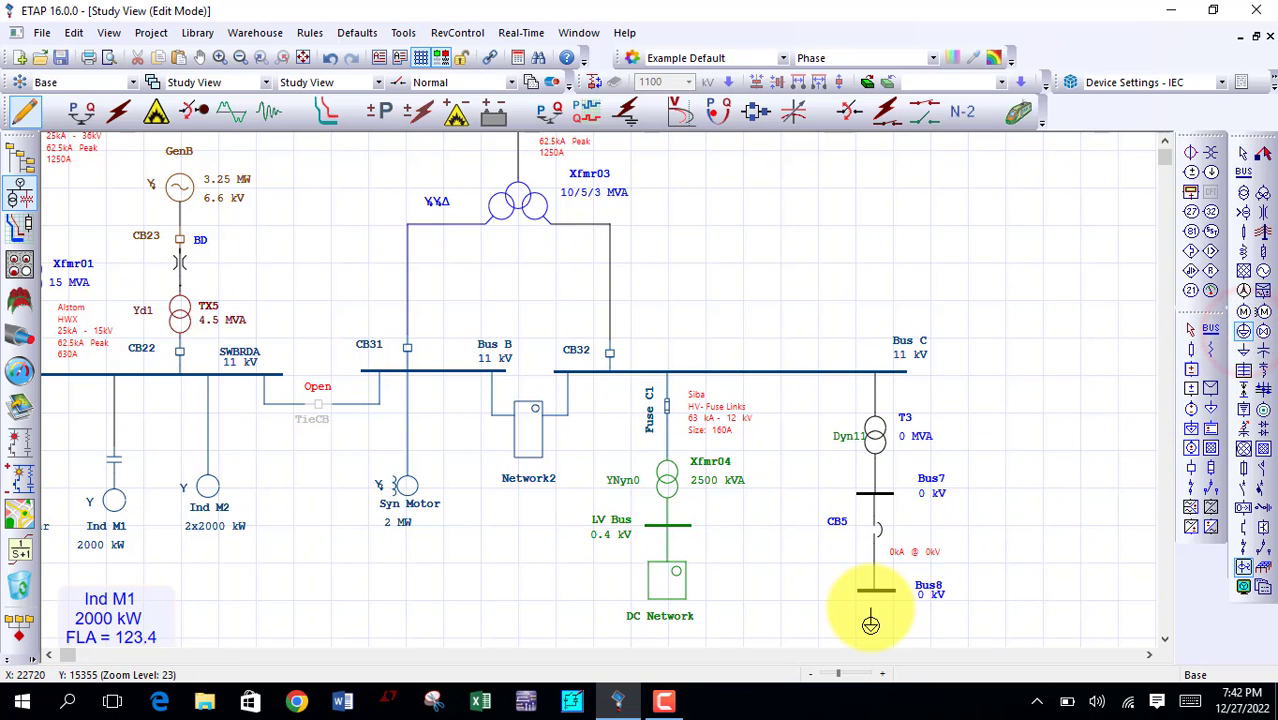
left_click(874, 612)
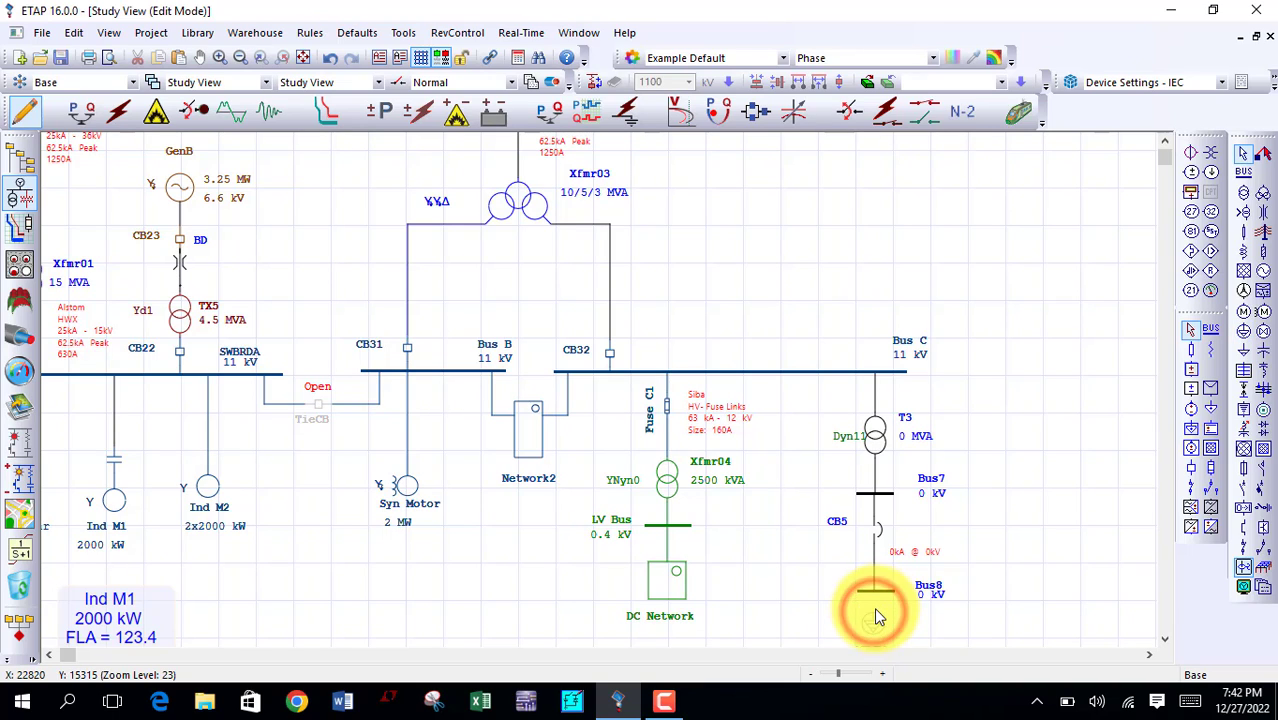
left_click_drag(874, 610, 876, 592)
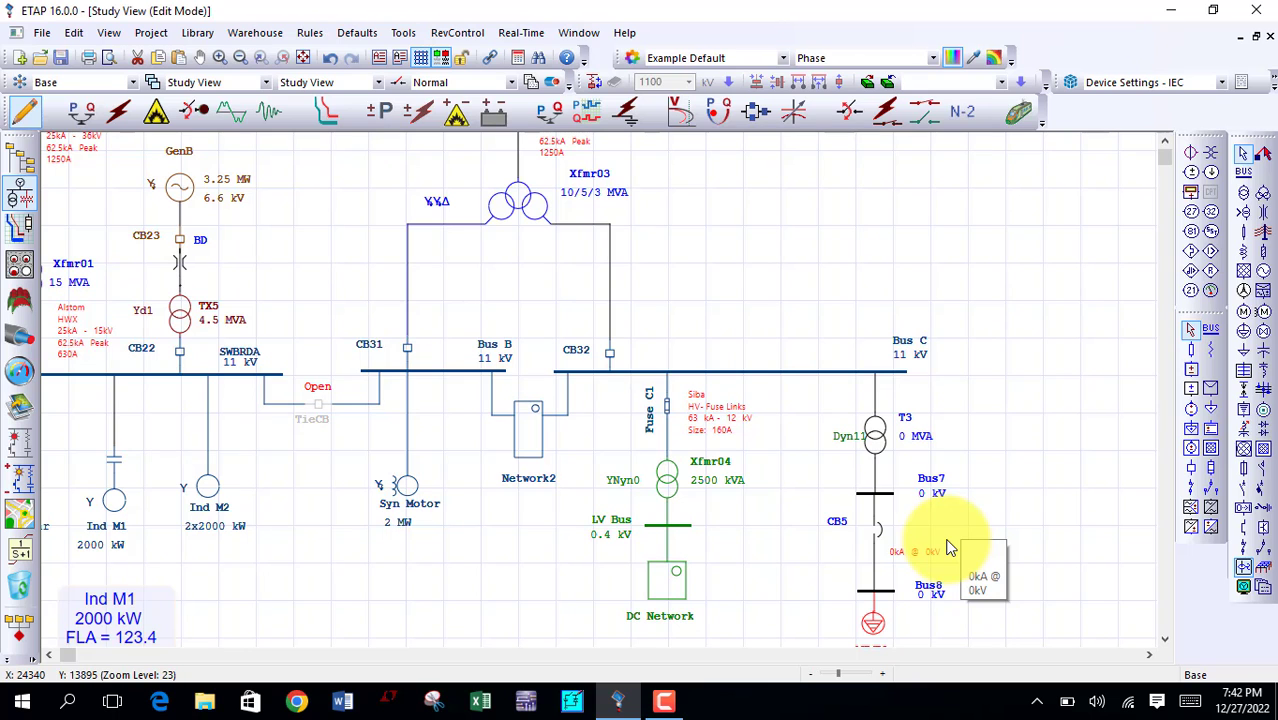
Step: Set the new transformer T3's power rating to 100 kVA and its secondary voltage to 0.415 kV
left_click(201, 58)
left_click_drag(736, 417, 684, 376)
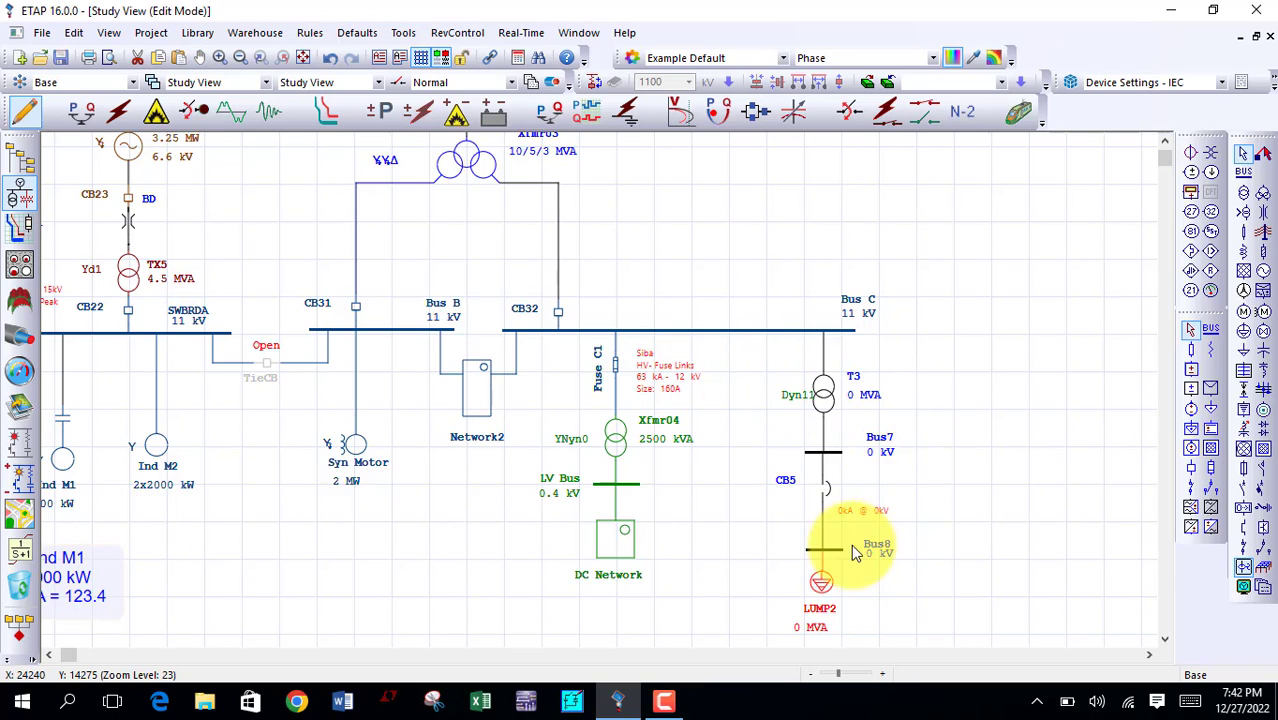
left_click(773, 454)
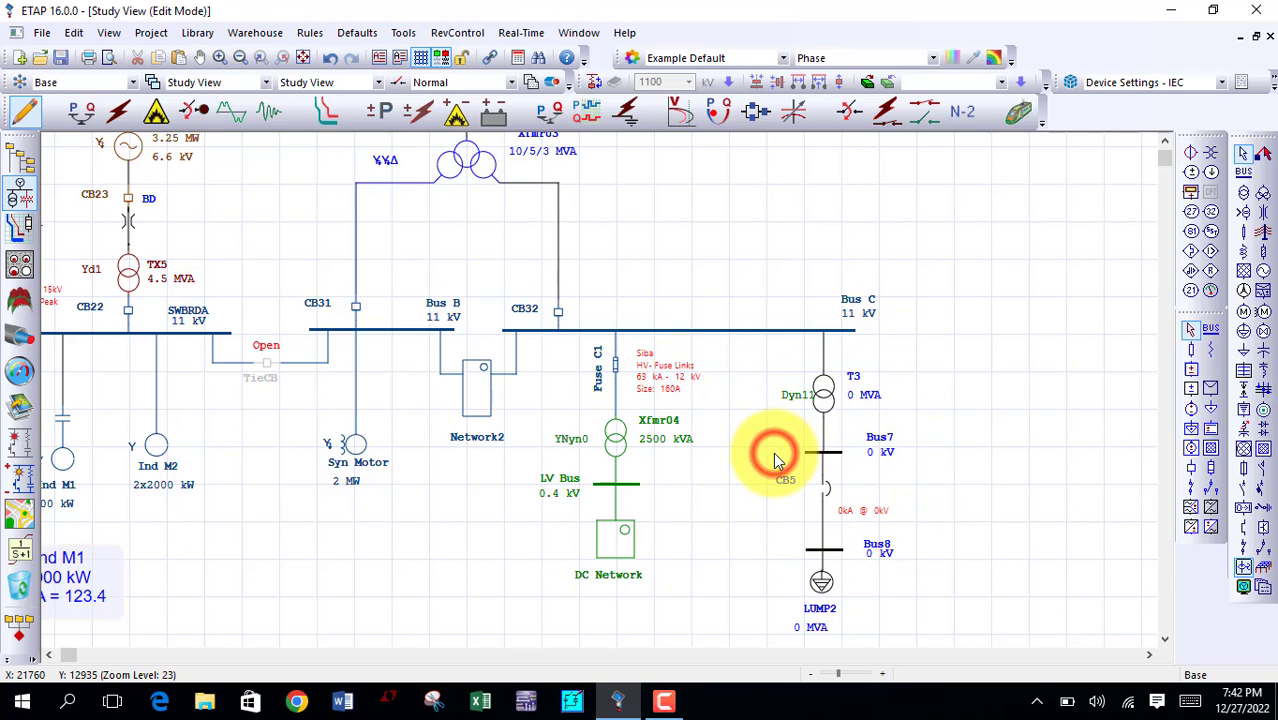
double_click(818, 401)
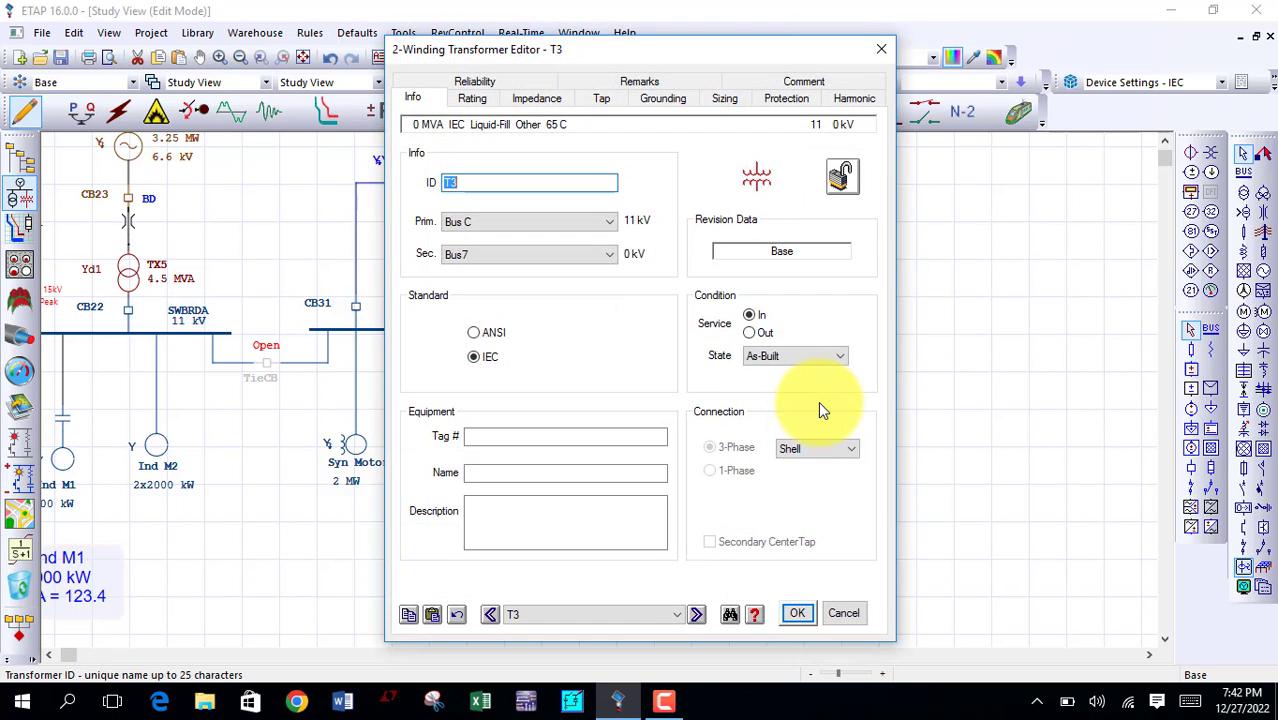
left_click(483, 101)
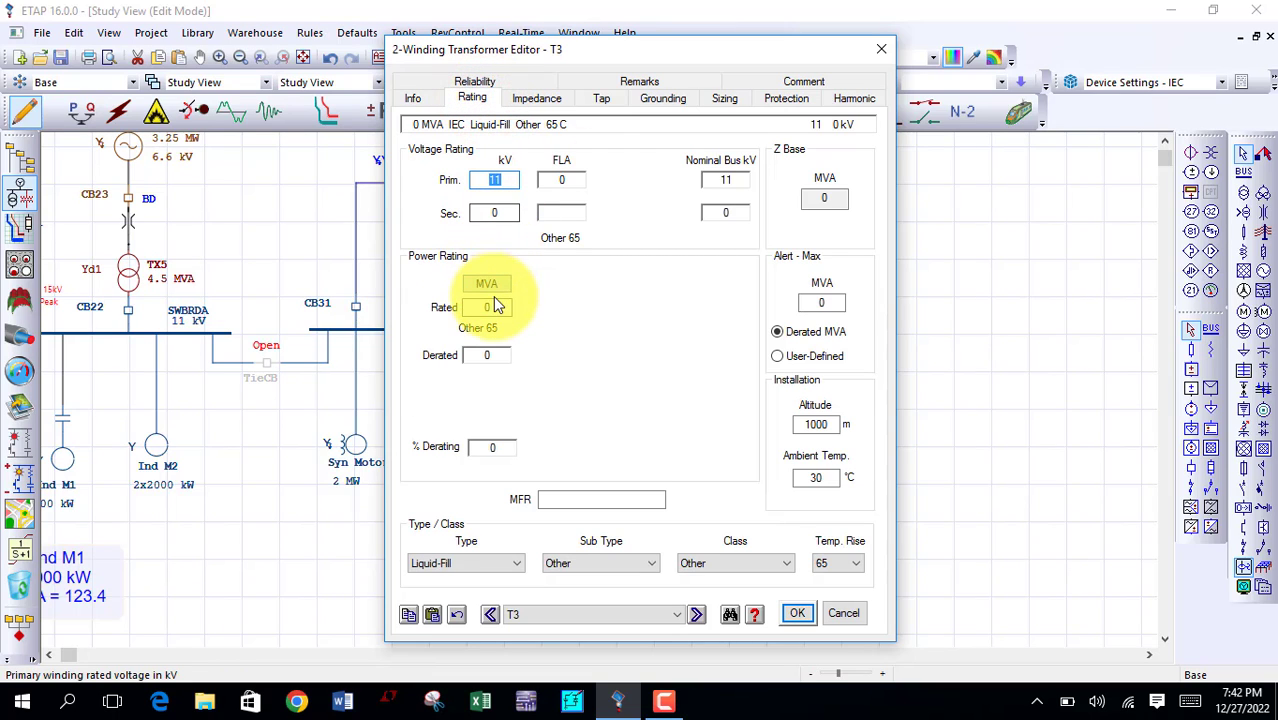
left_click(490, 285)
left_click(493, 288)
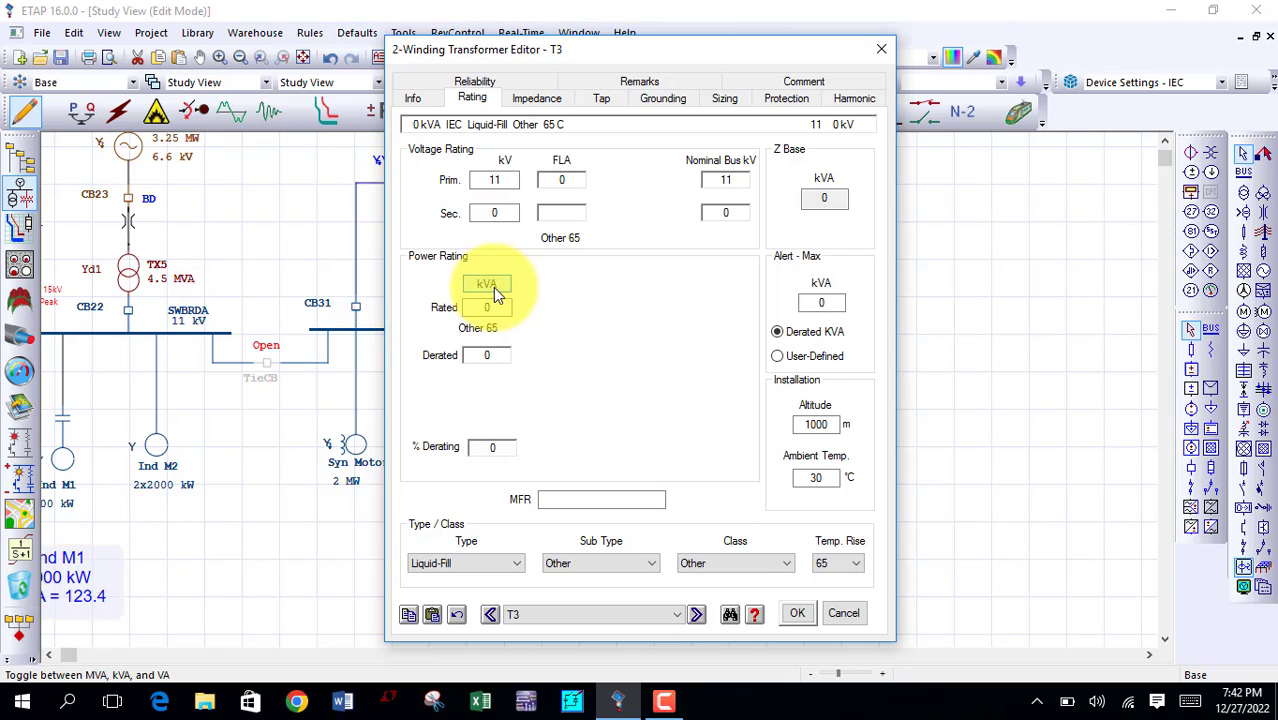
left_click(495, 308)
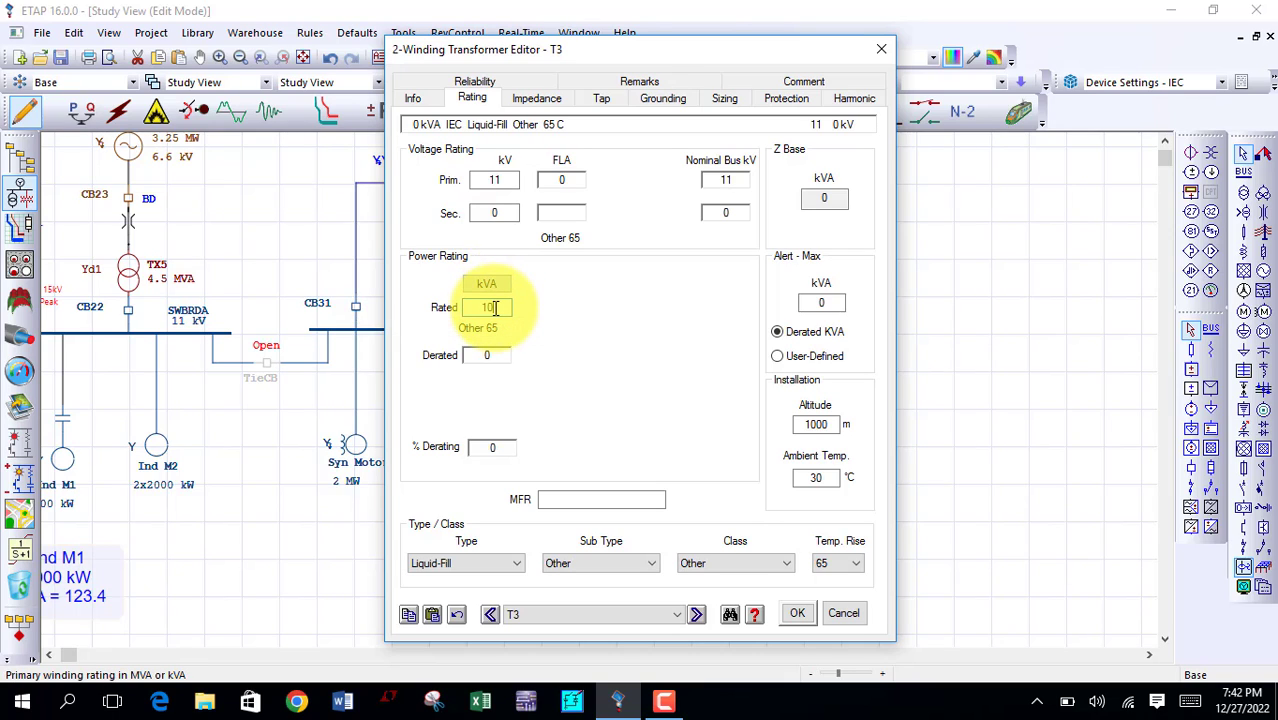
key("Tab")
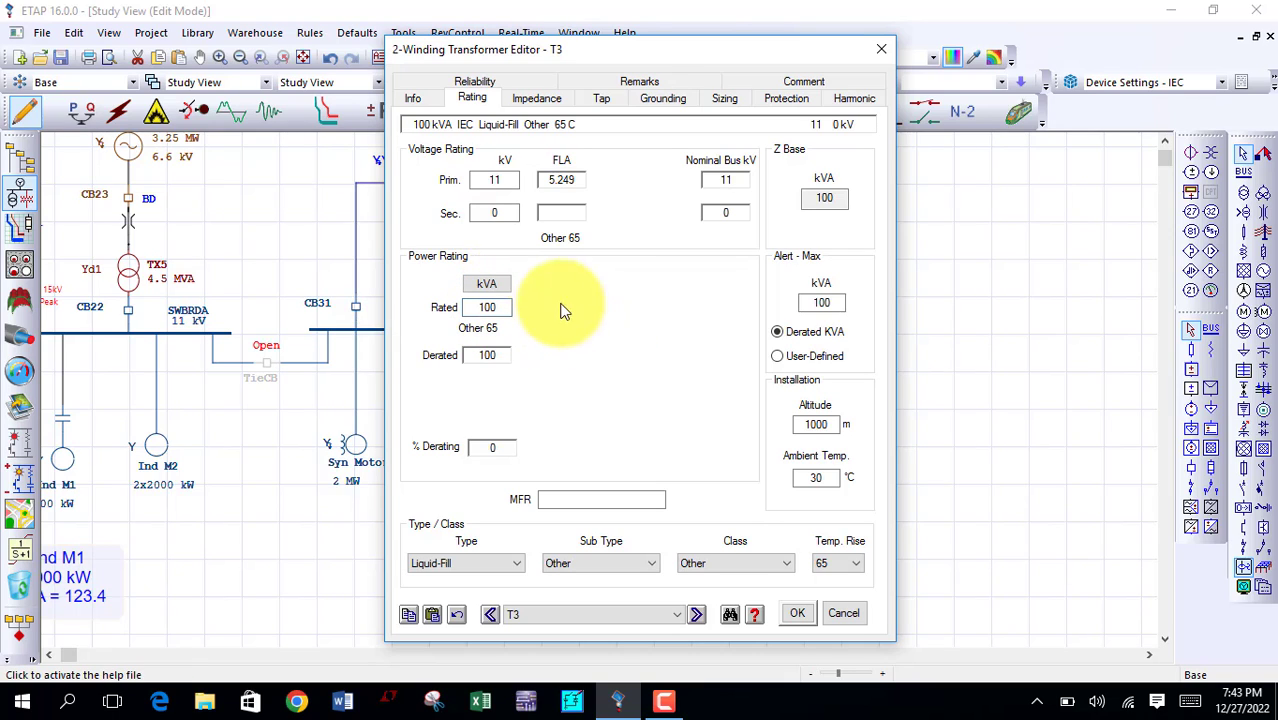
left_click(504, 215)
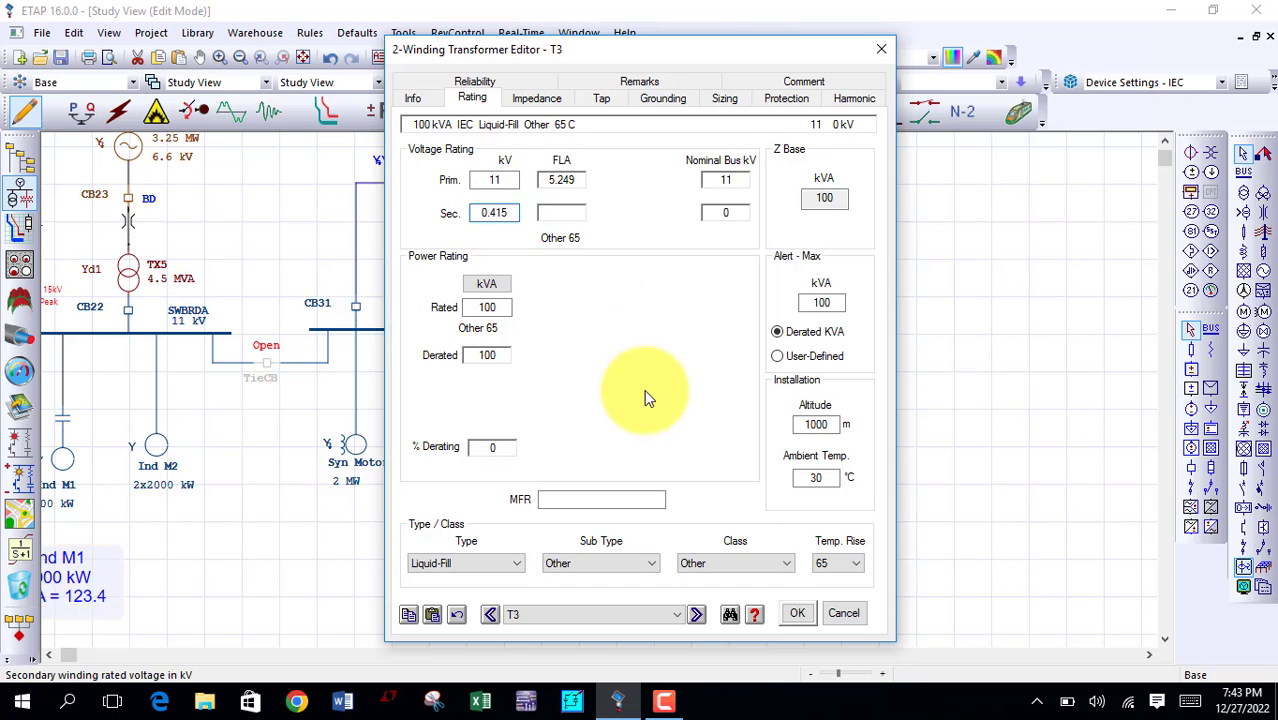
left_click(788, 612)
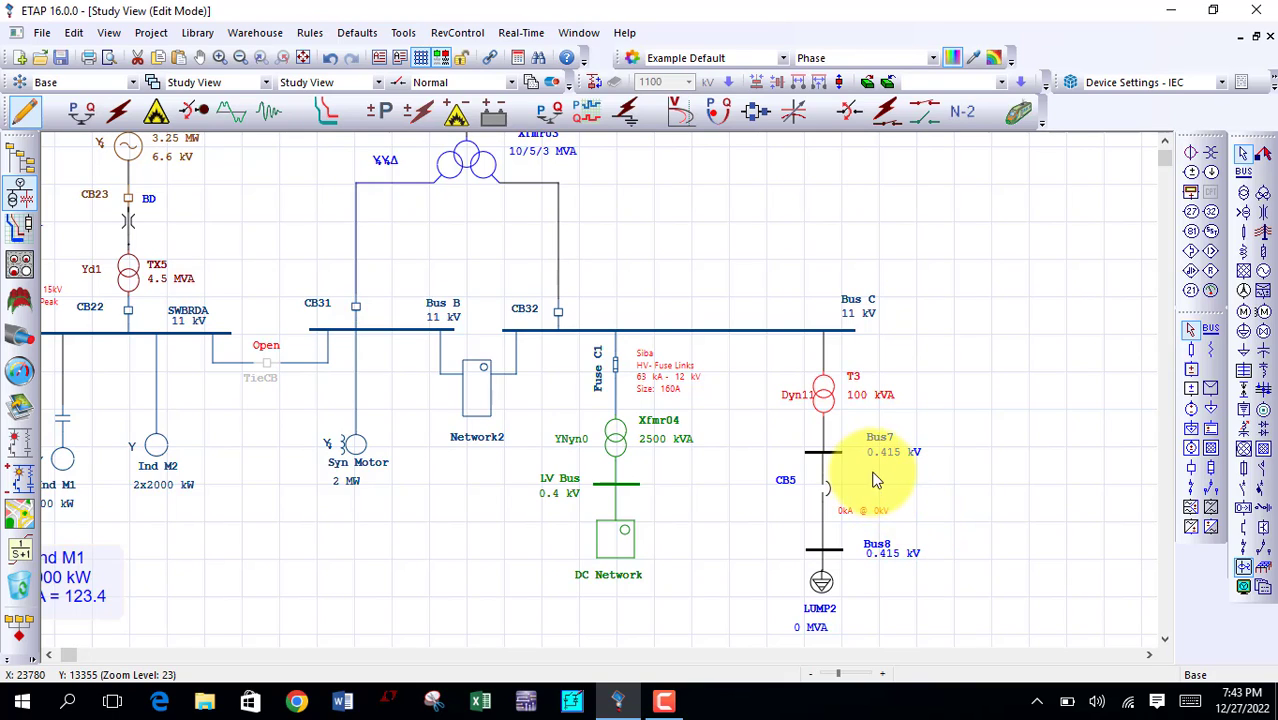
Step: Set the rating of the new lumped load LUMP2 to 50 kVA, with power values displayed in kVA
double_click(822, 584)
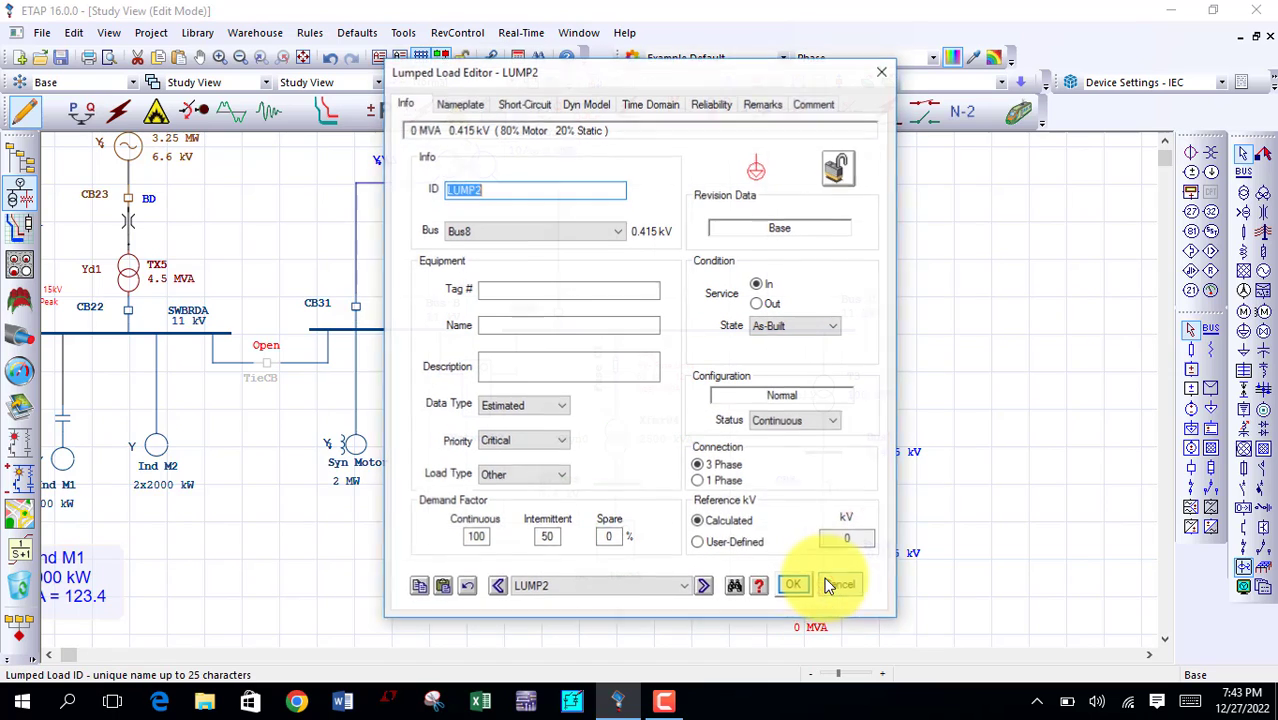
left_click(457, 105)
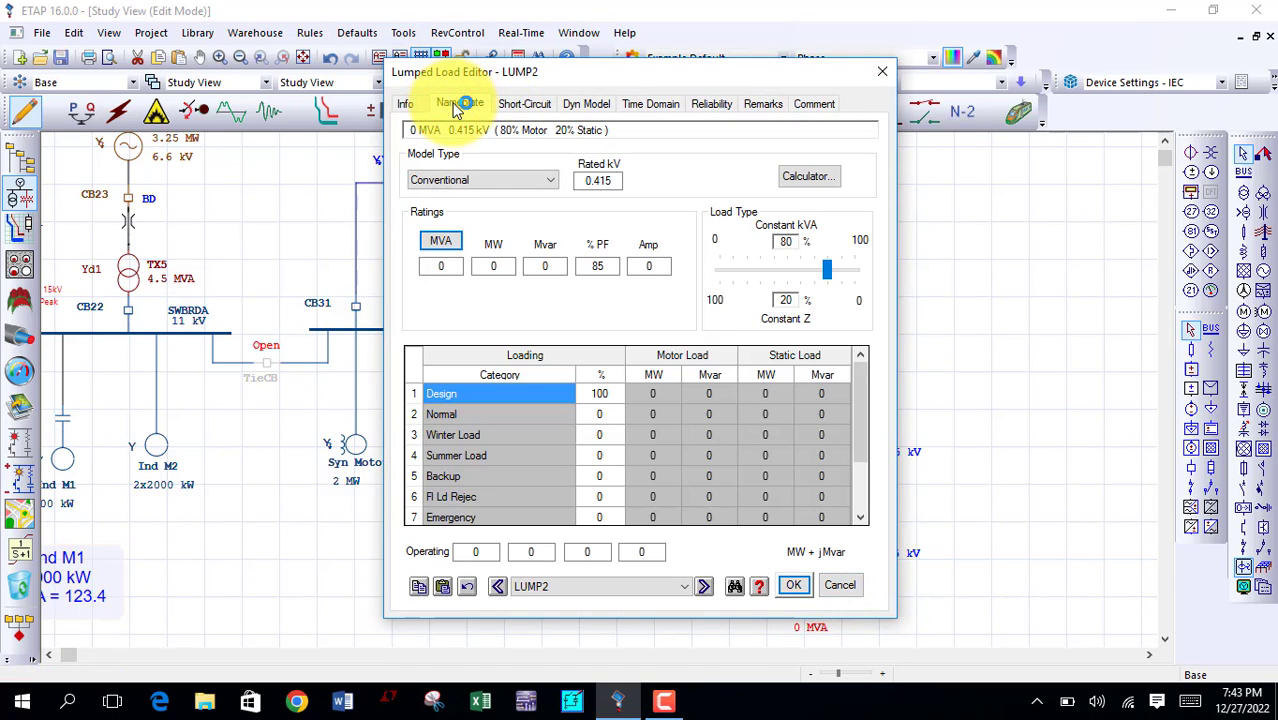
left_click(449, 242)
left_click(449, 242)
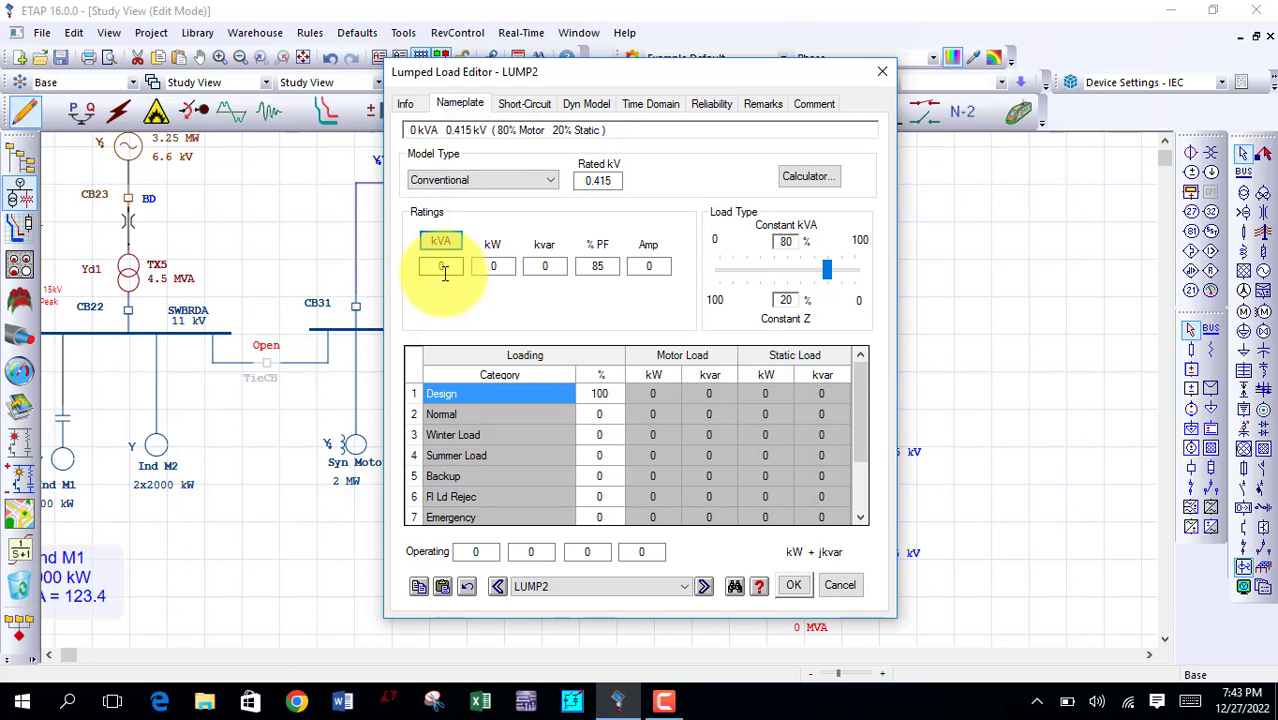
left_click(445, 273)
key("BackSpace")
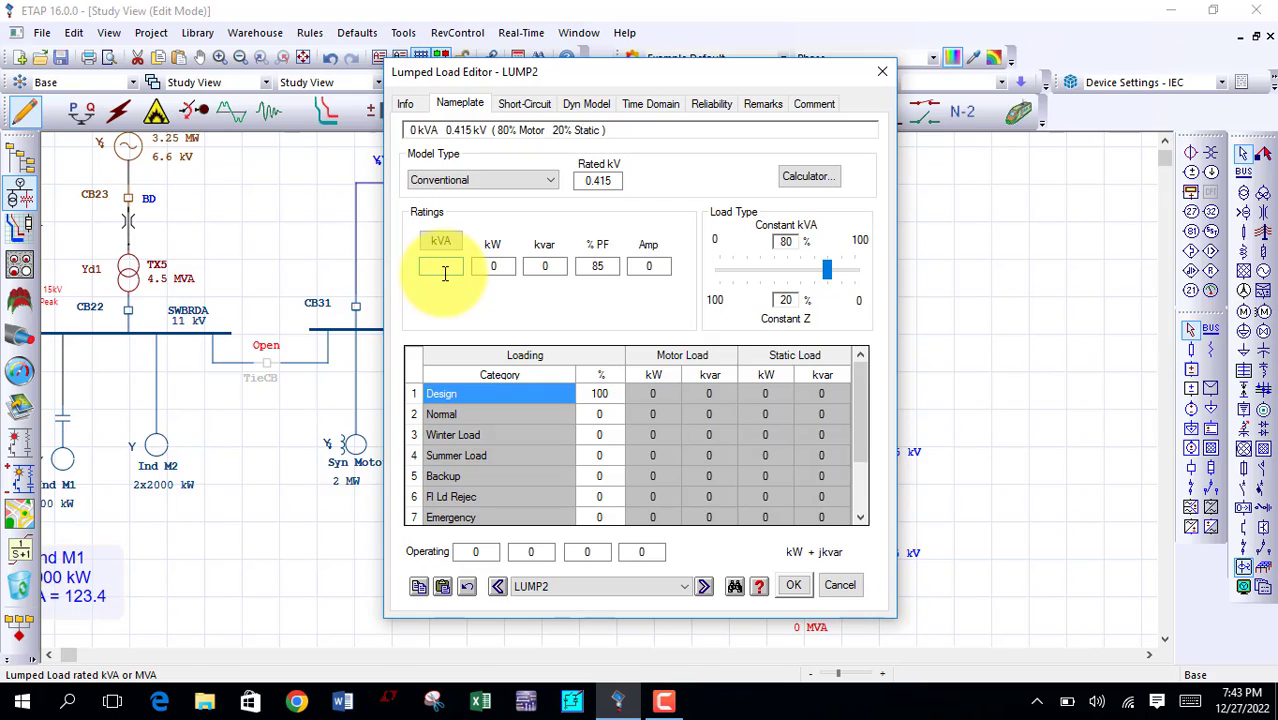
type("50")
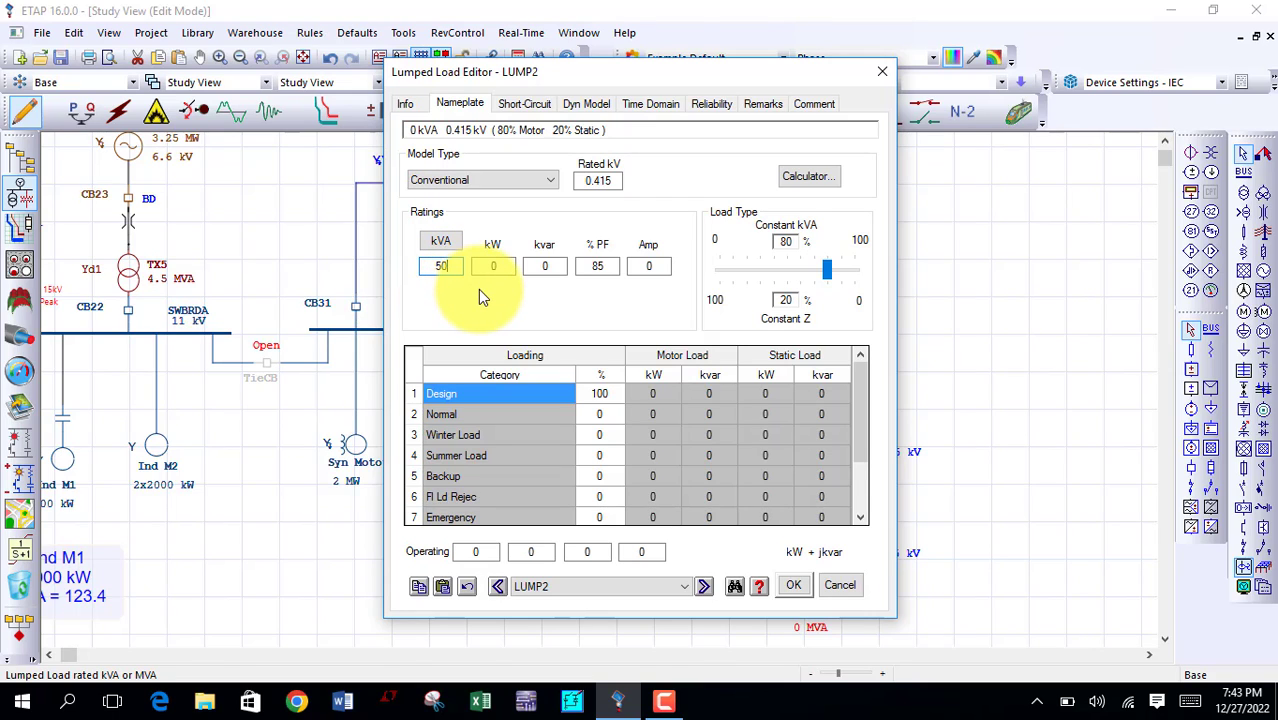
key("Tab")
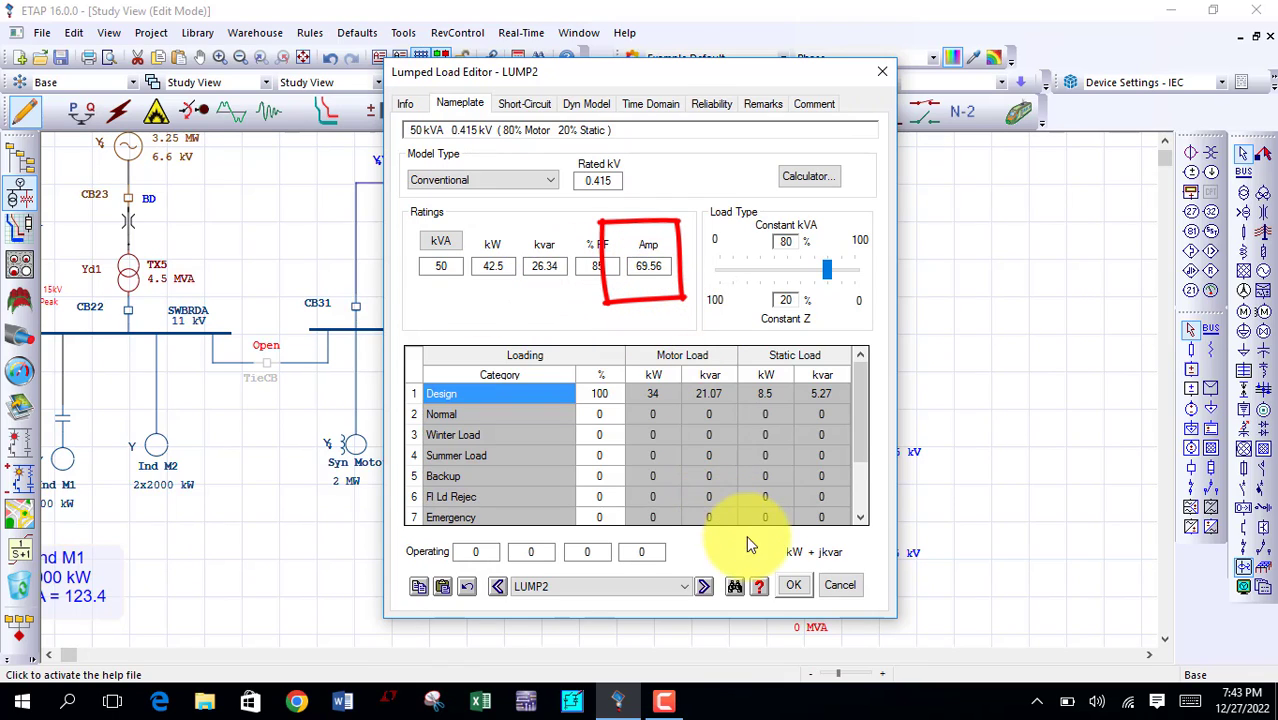
left_click(793, 586)
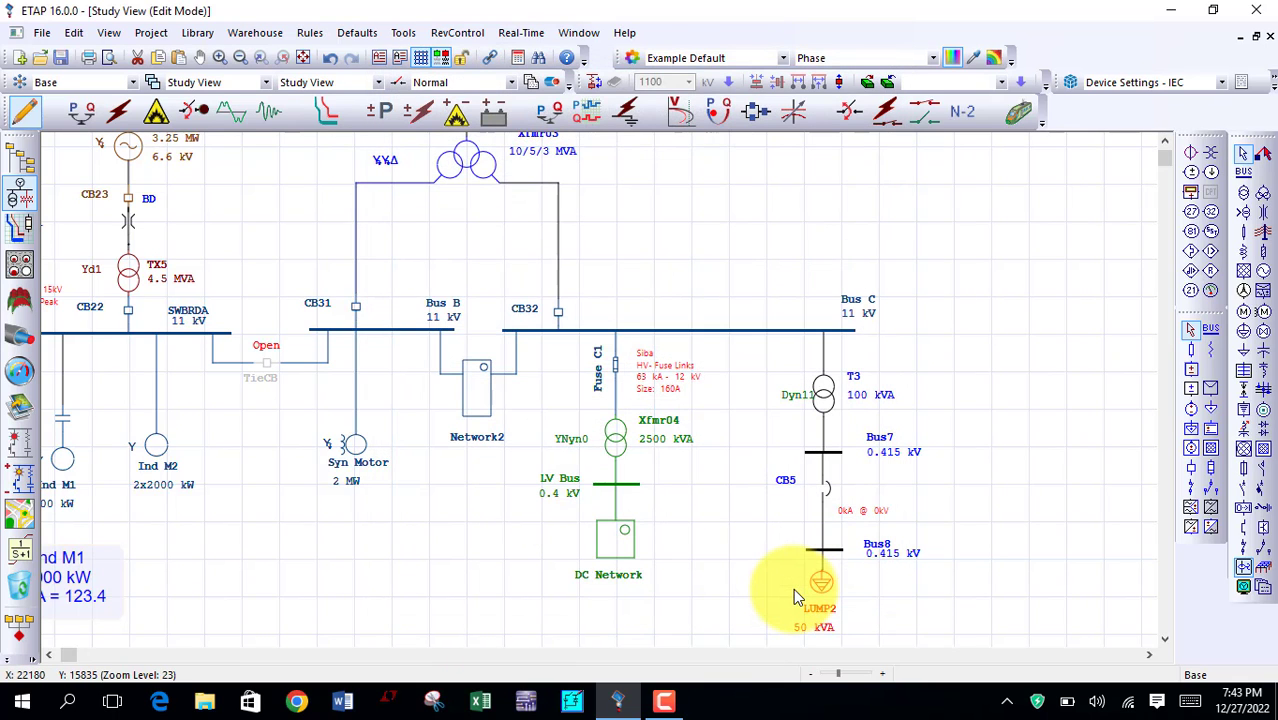
Step: Assign breaker CB5 the Cutler-Hammer EGB library model, 3-pole, 0.415 kV max, size 80 A
double_click(828, 497)
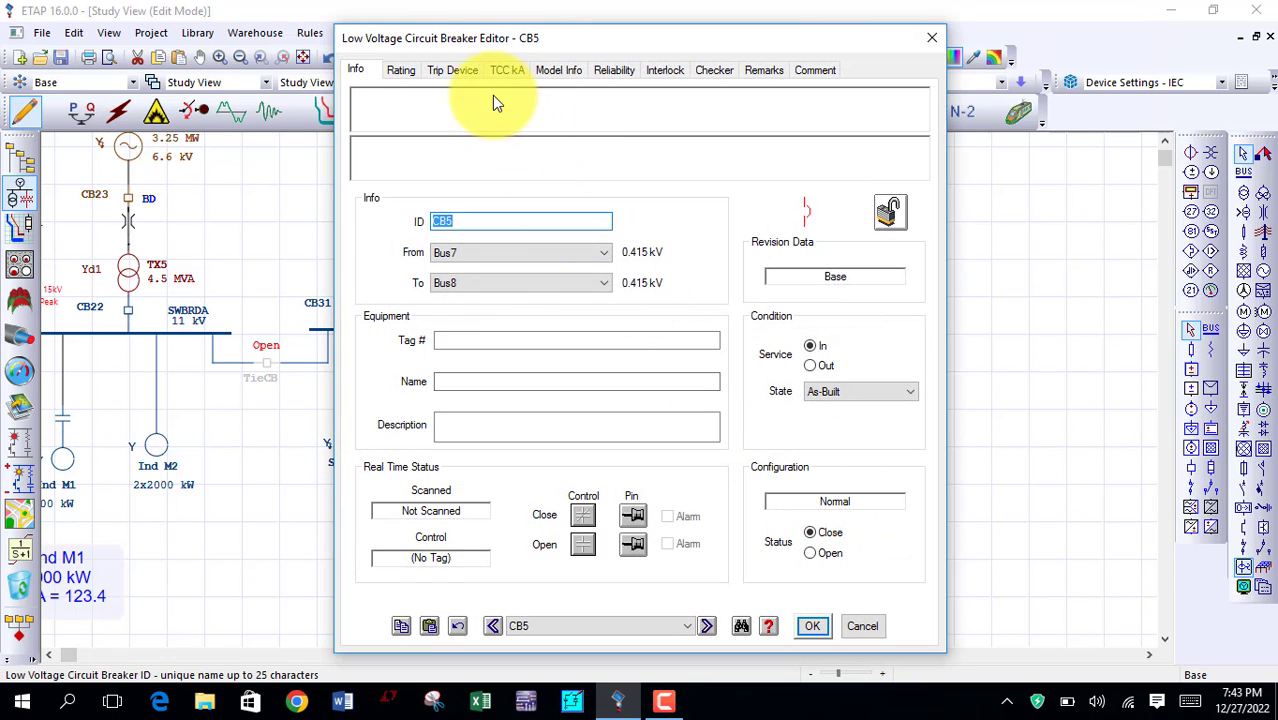
left_click(412, 69)
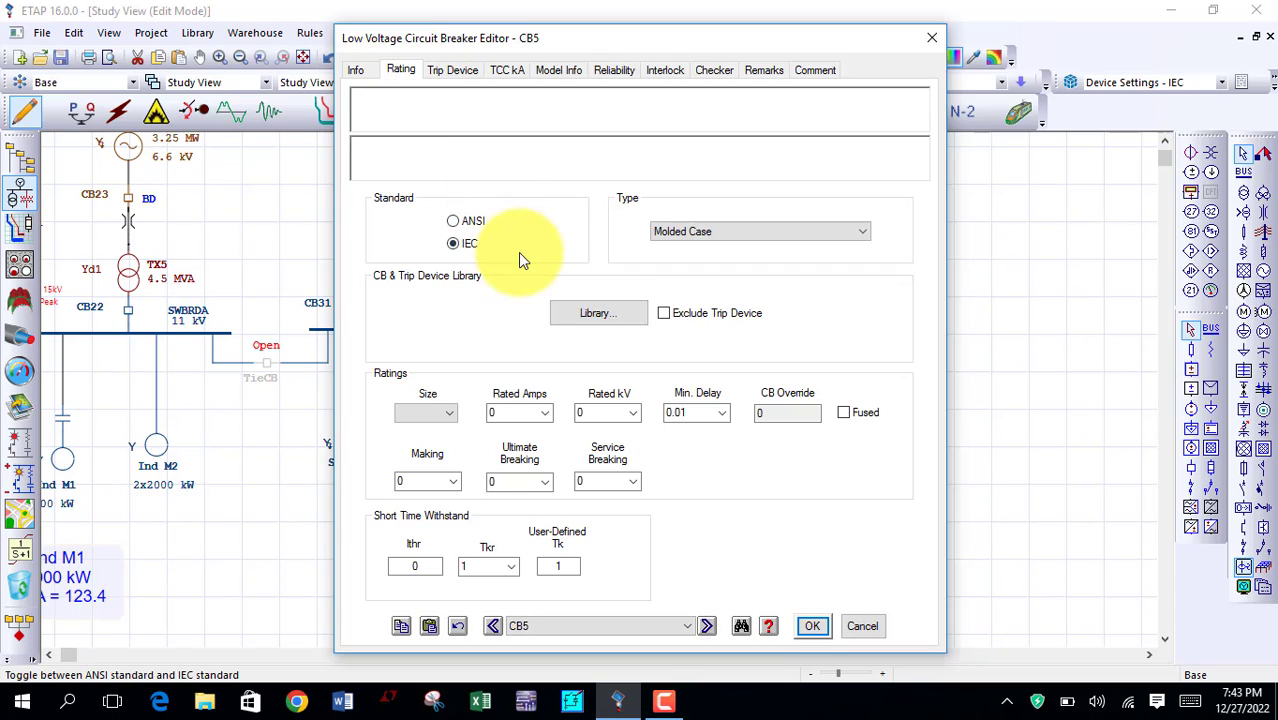
left_click(596, 313)
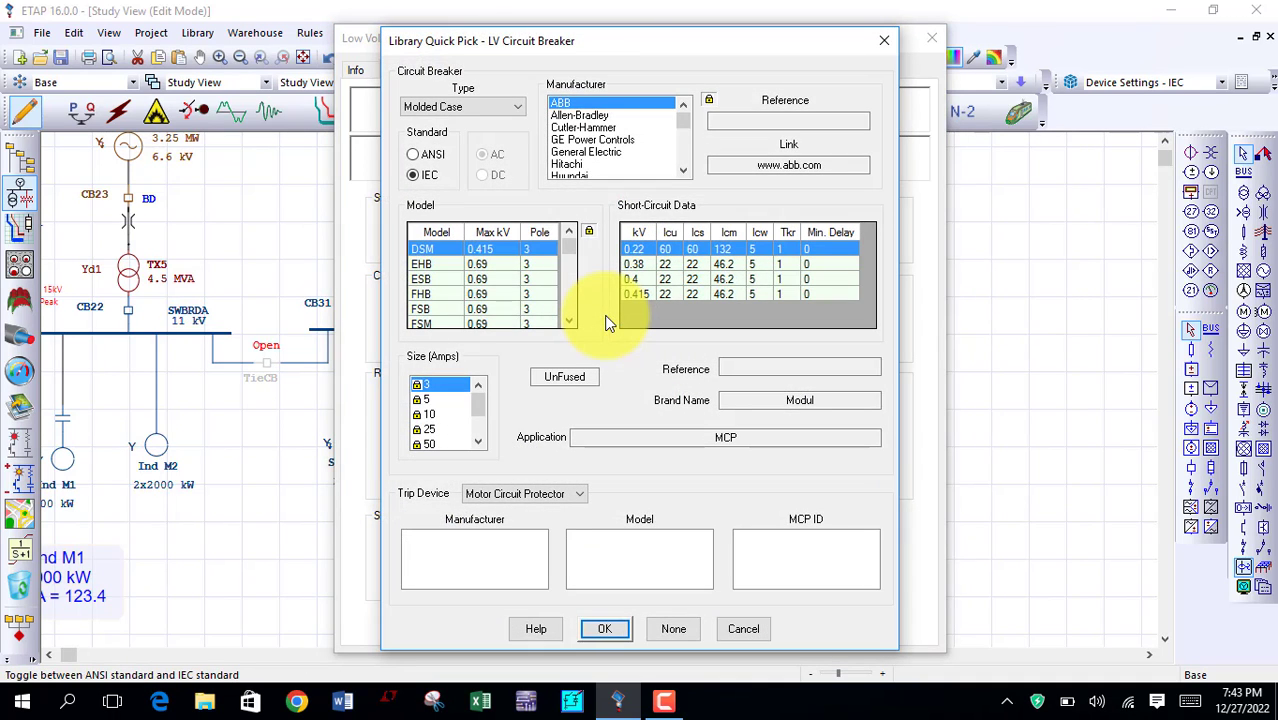
left_click(585, 127)
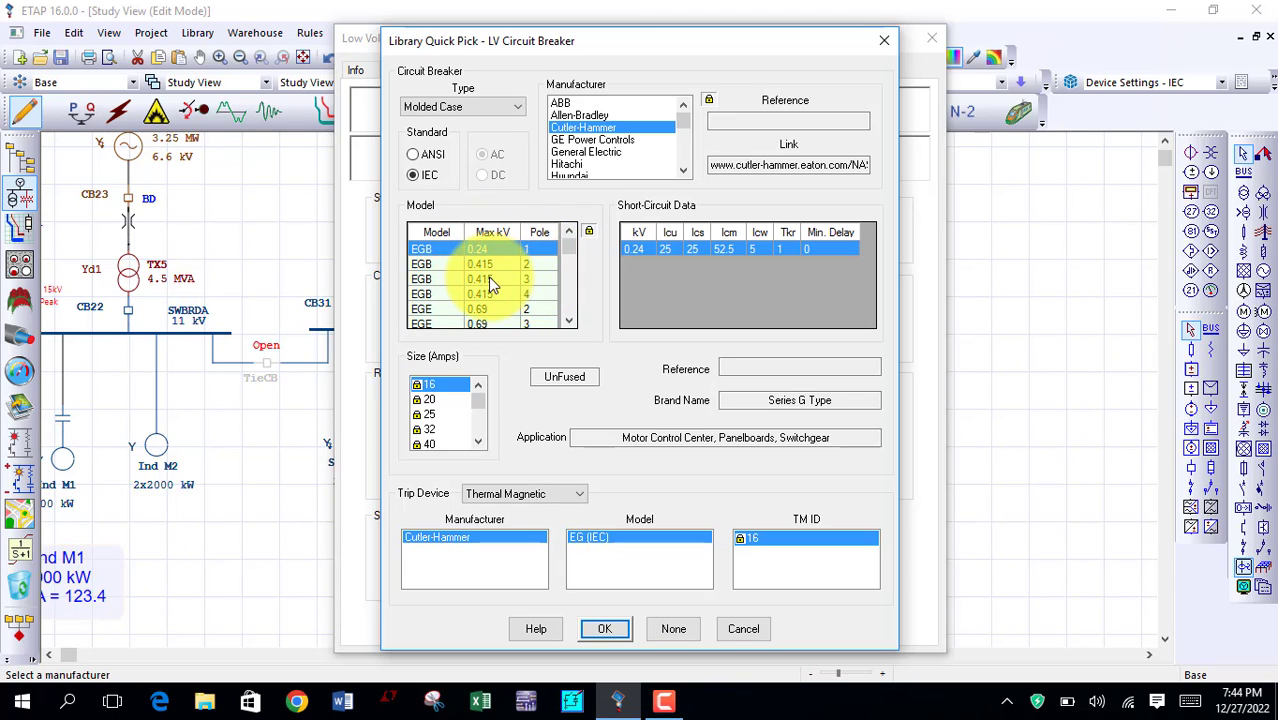
left_click(489, 275)
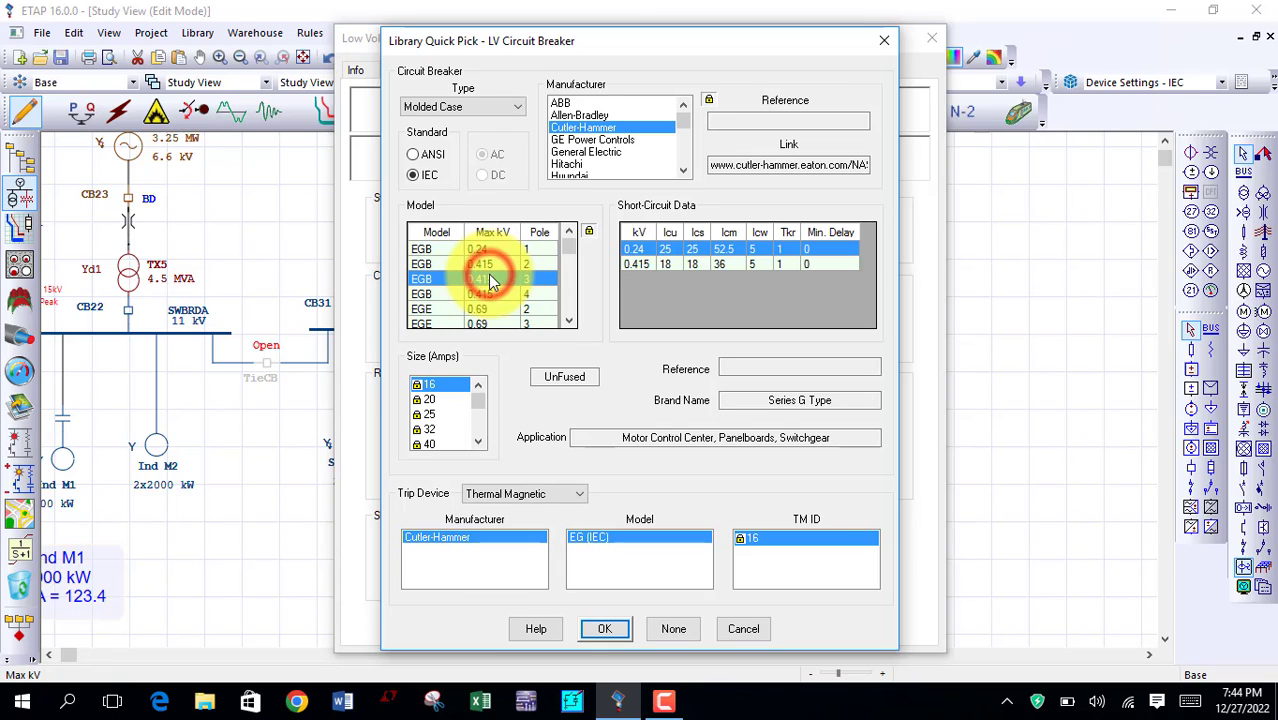
left_click_drag(483, 408, 483, 436)
left_click(428, 384)
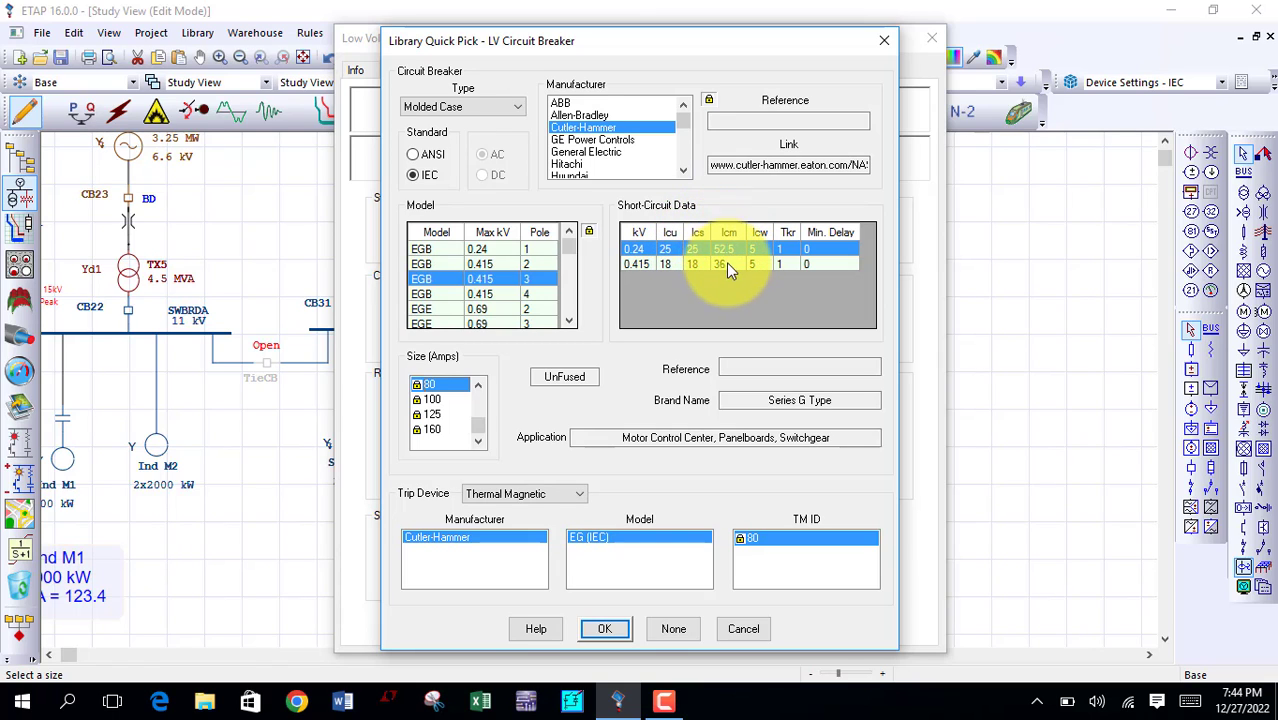
left_click(604, 630)
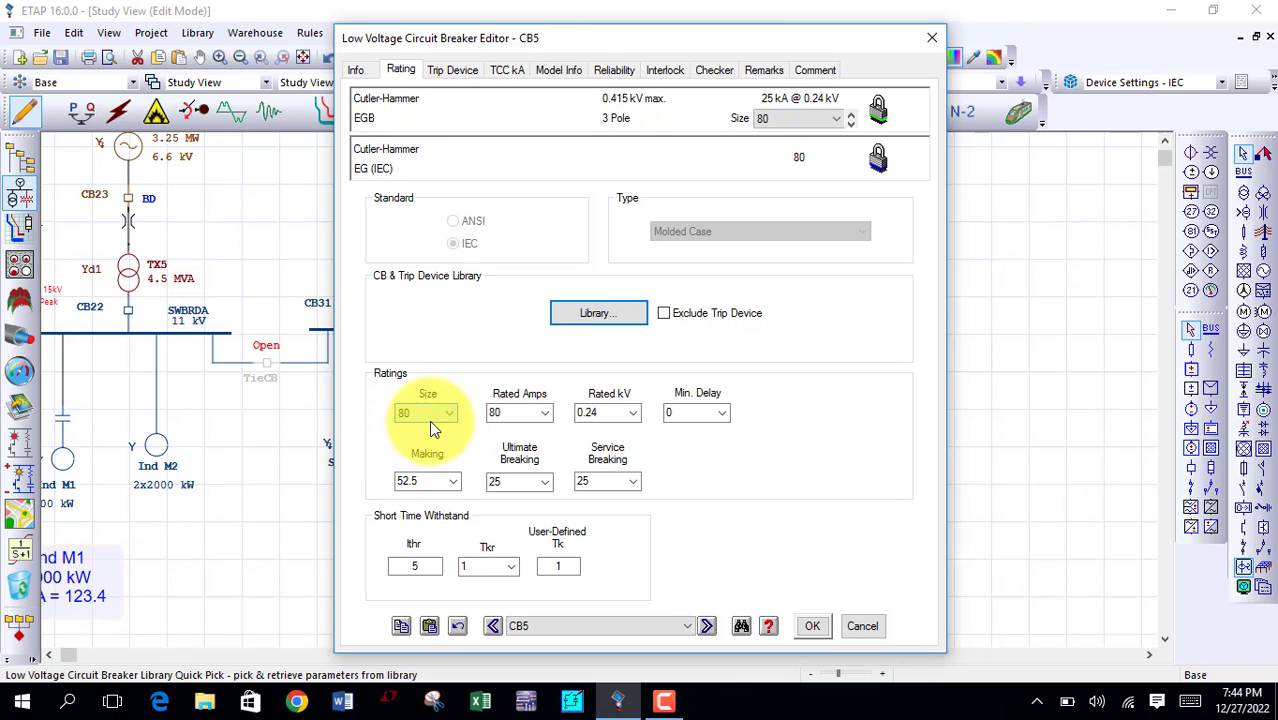
Step: Set CB5's rated voltage to 0.415 kV and minimum delay to 0.1, and move its device data label clear of the feeder
left_click(633, 414)
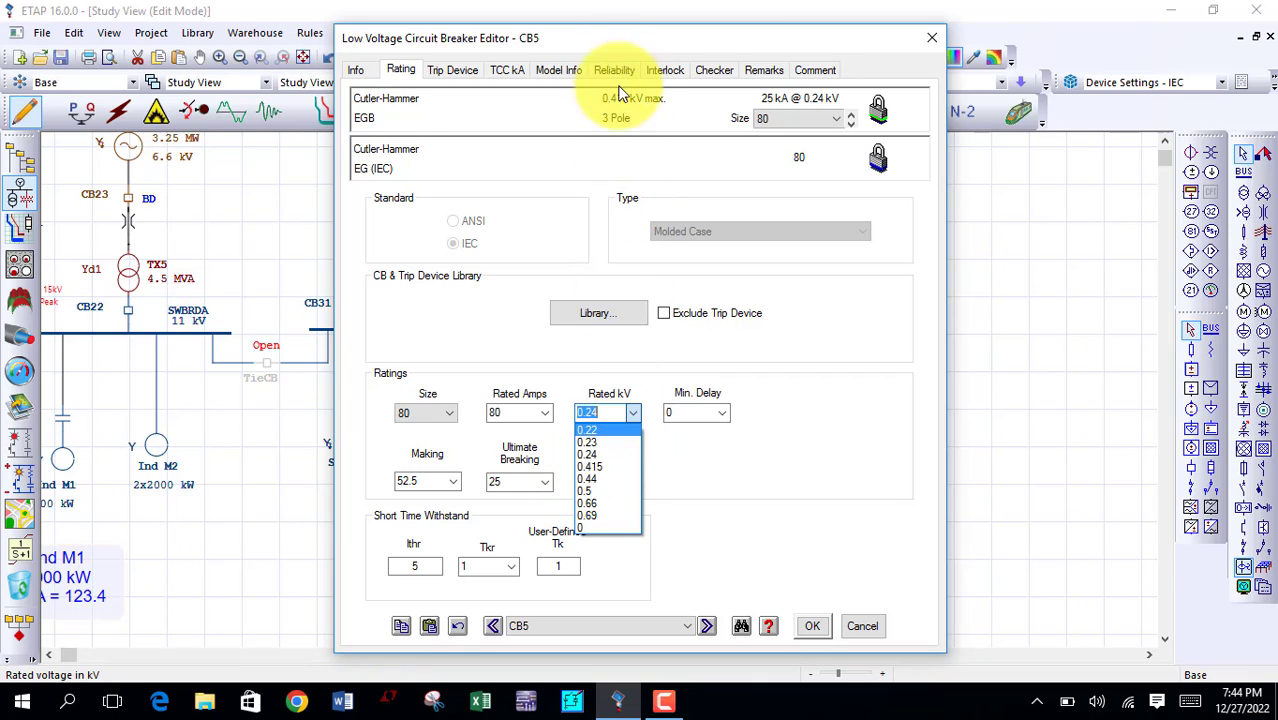
left_click(615, 57)
left_click_drag(572, 42, 428, 45)
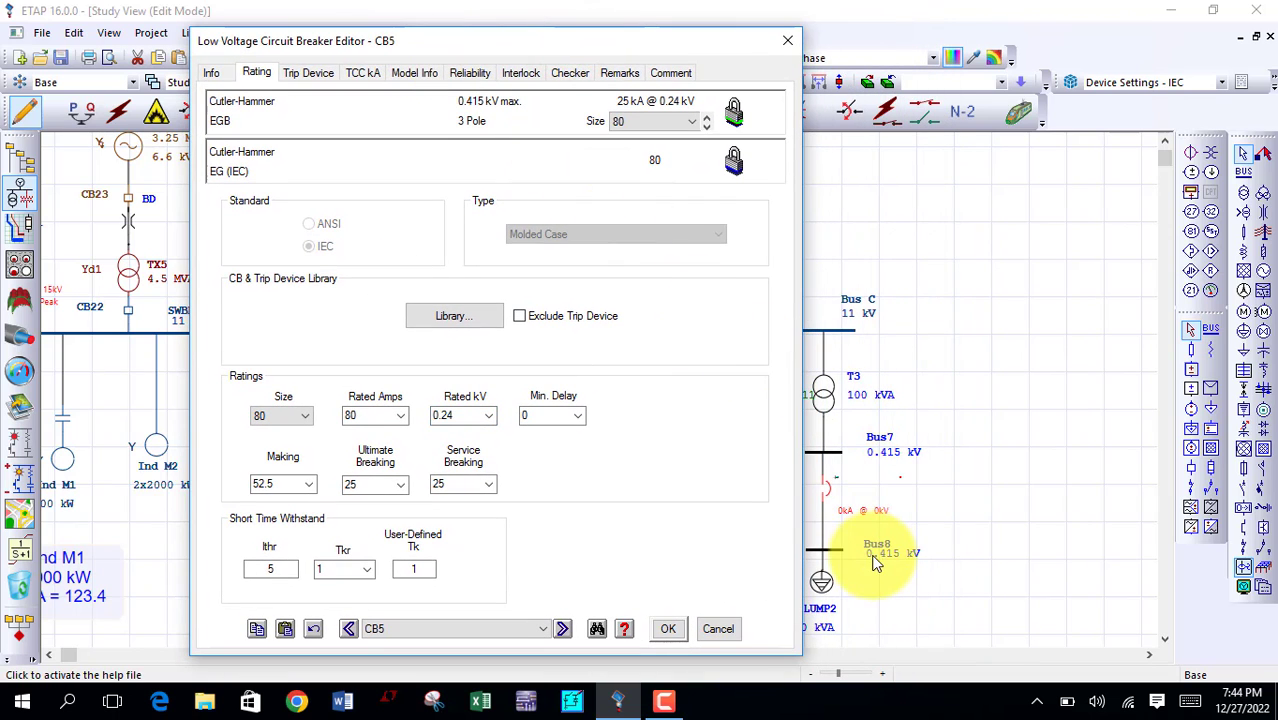
left_click(489, 418)
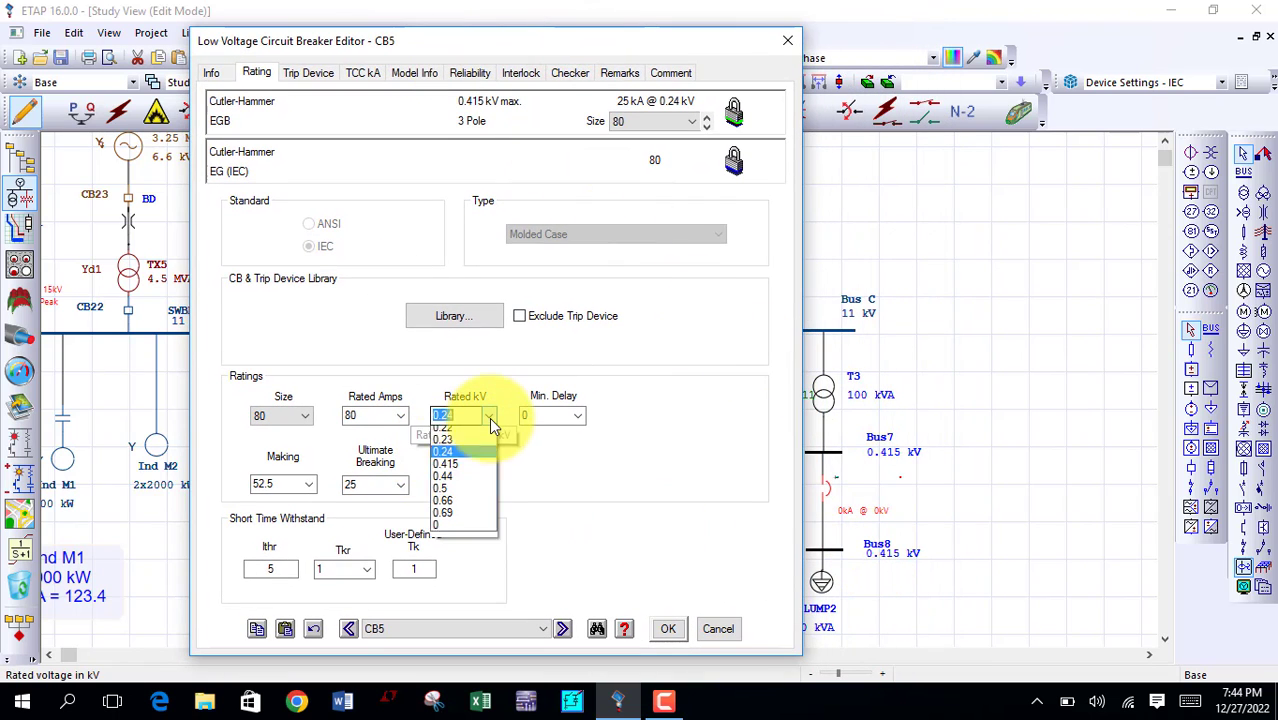
left_click(455, 472)
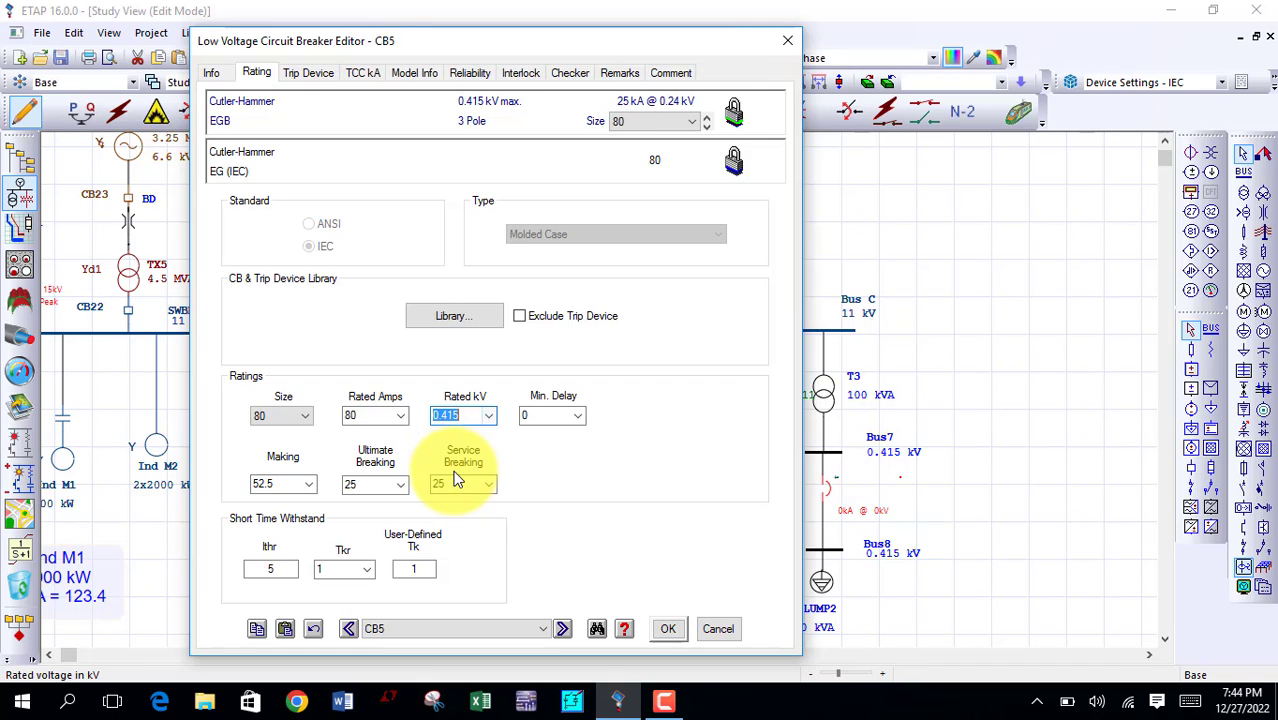
left_click(580, 416)
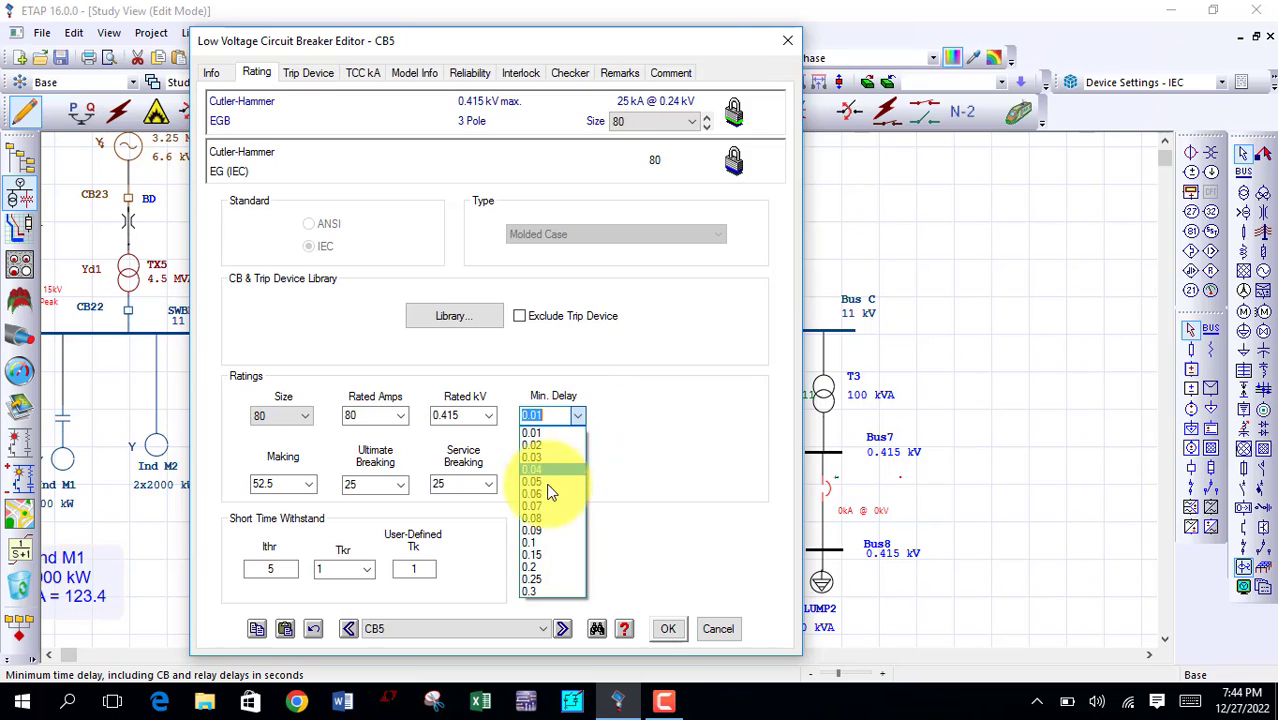
left_click(540, 546)
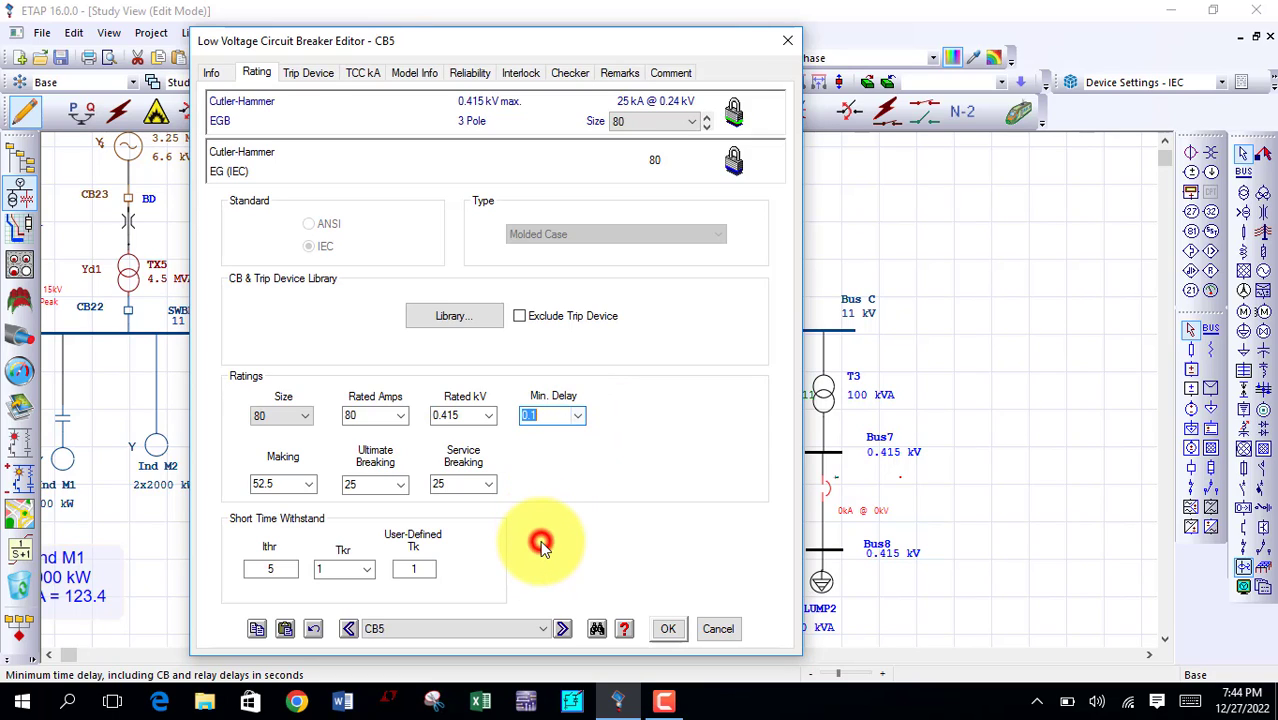
left_click(667, 630)
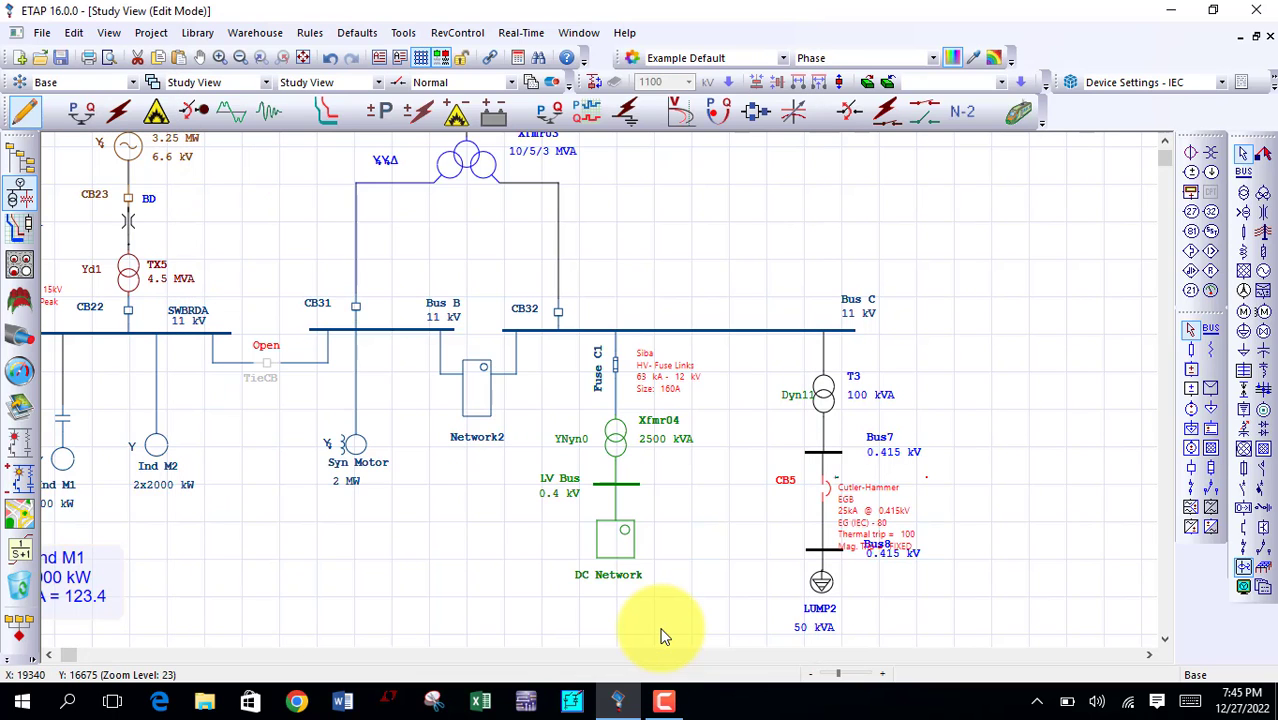
left_click_drag(848, 512, 991, 498)
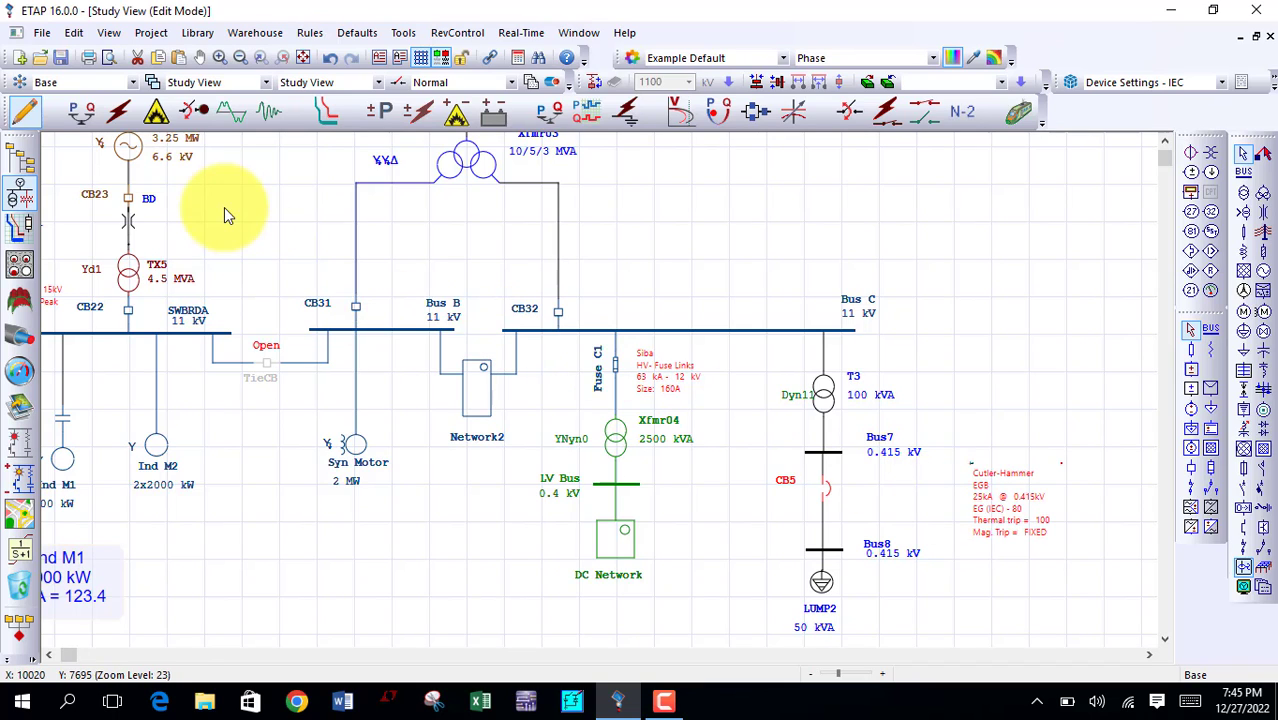
Step: Switch to load flow analysis, try to run the calculation, and return from the error report to the one-line diagram
left_click(88, 122)
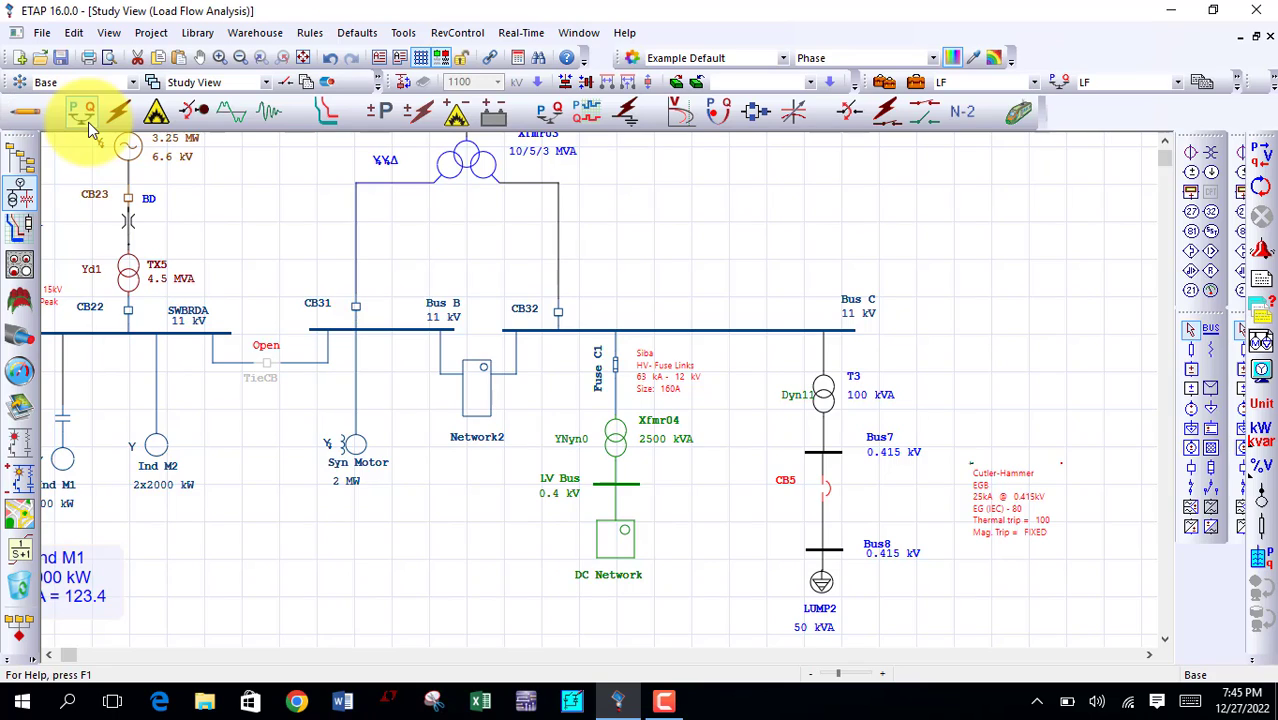
left_click(1263, 166)
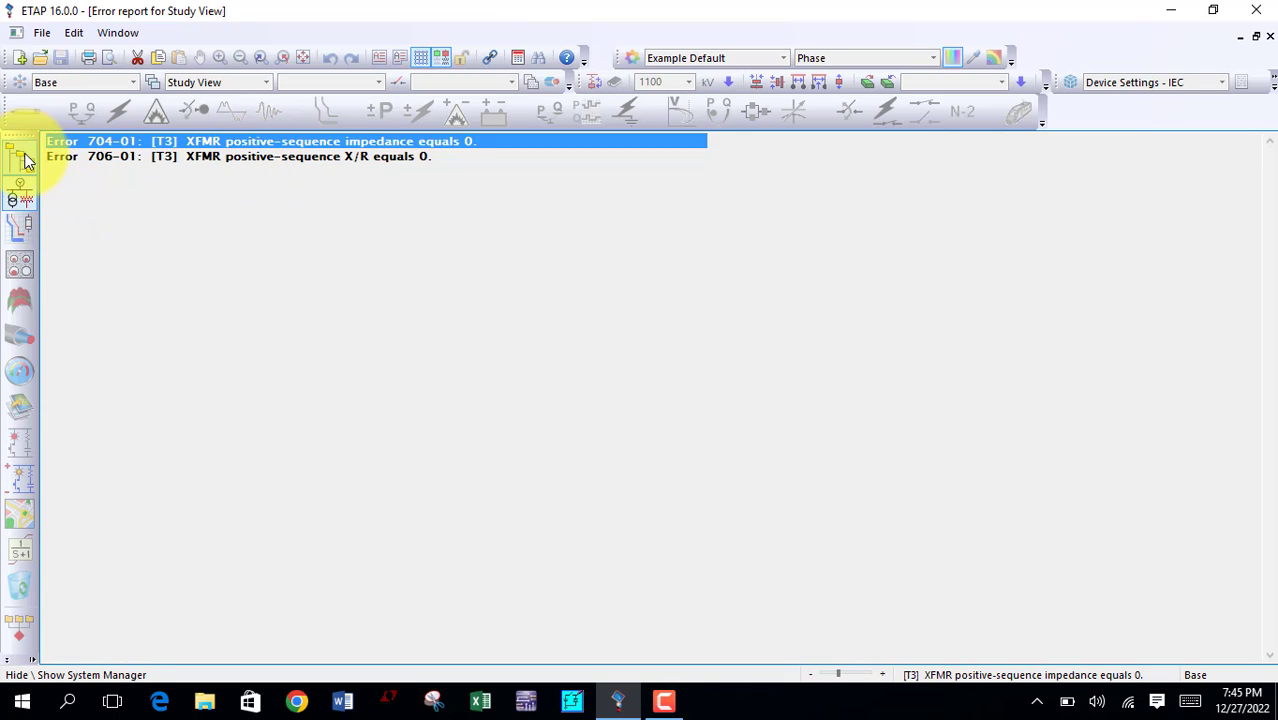
left_click(22, 197)
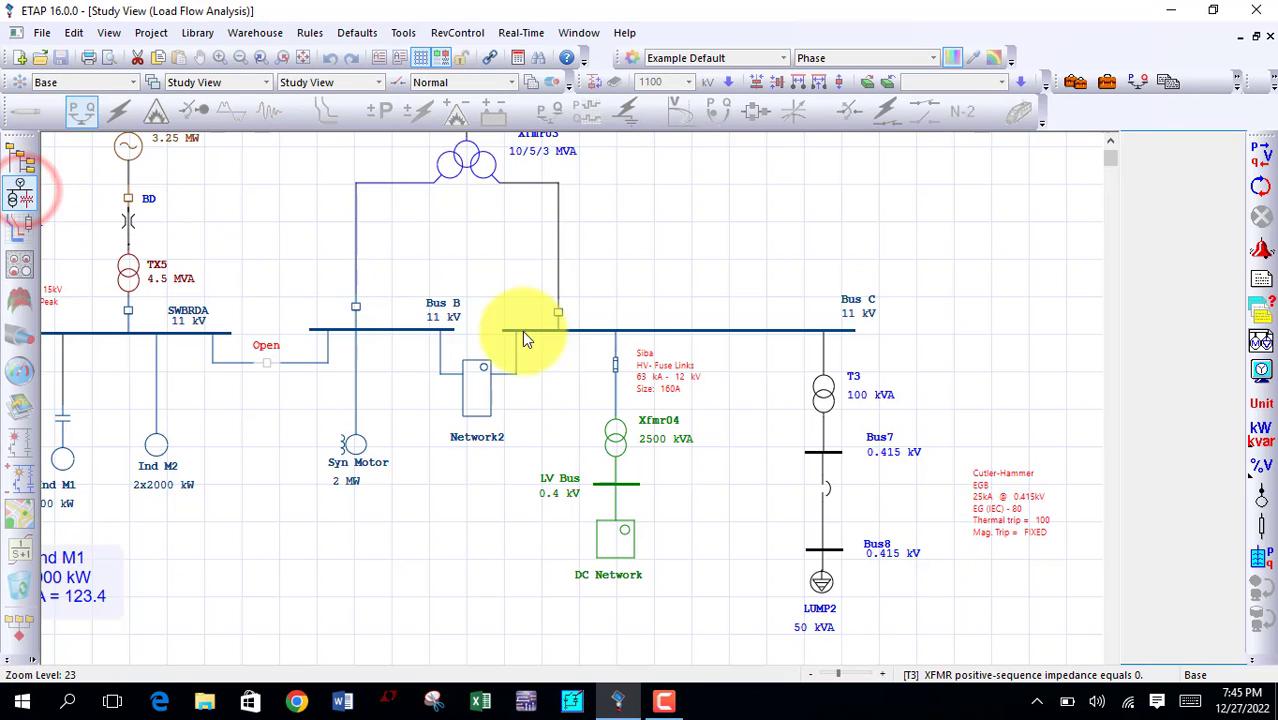
Step: Apply typical Z and X/R impedance values and typical no-load test data to transformer T3
double_click(824, 396)
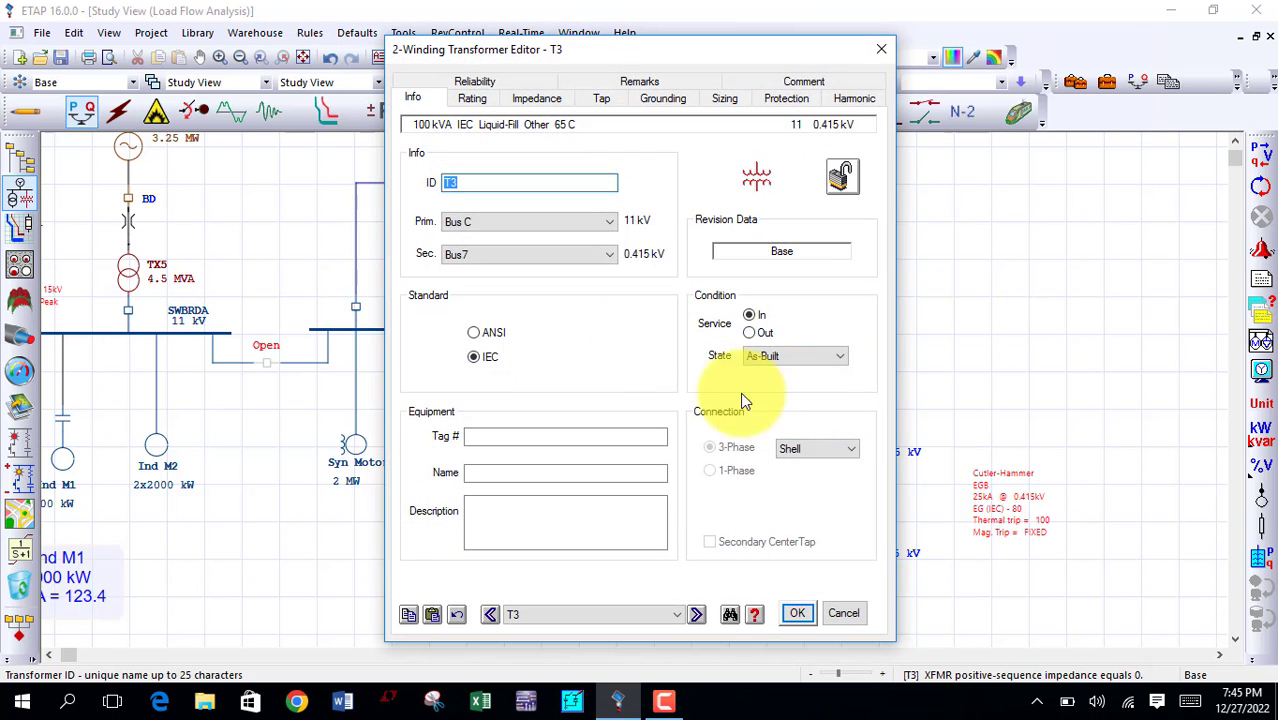
left_click(548, 101)
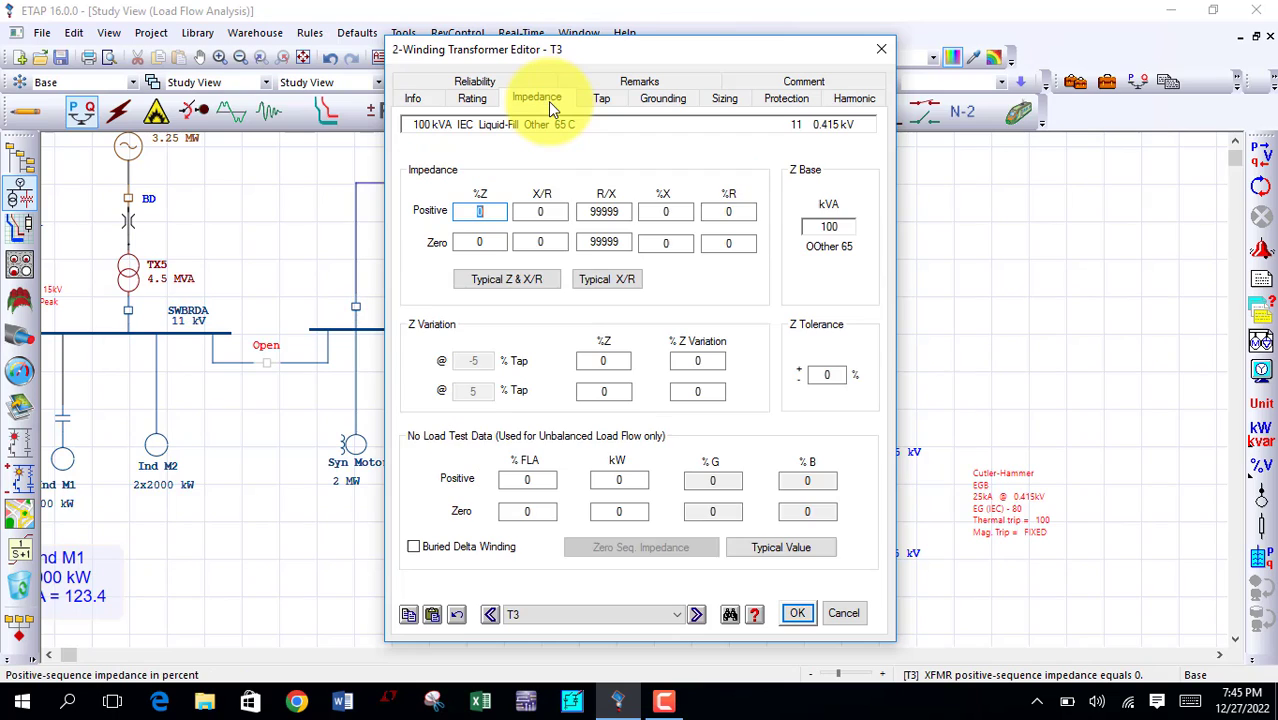
left_click(532, 281)
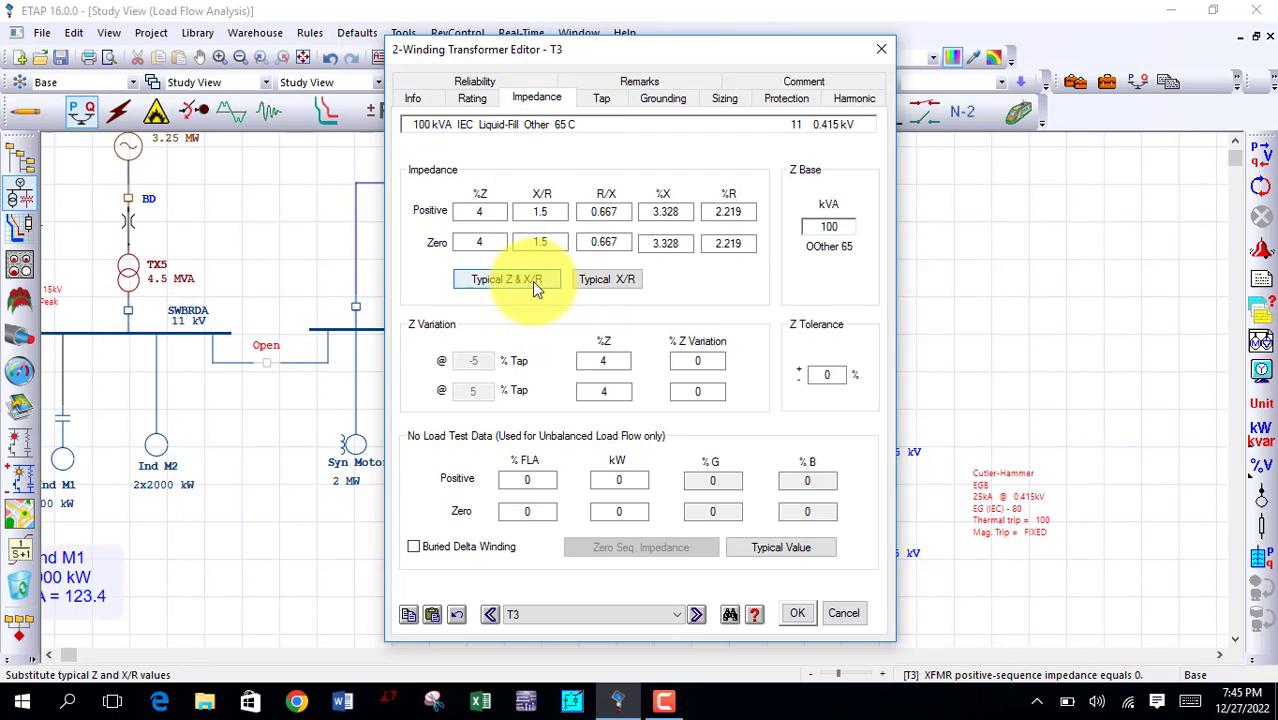
left_click(768, 550)
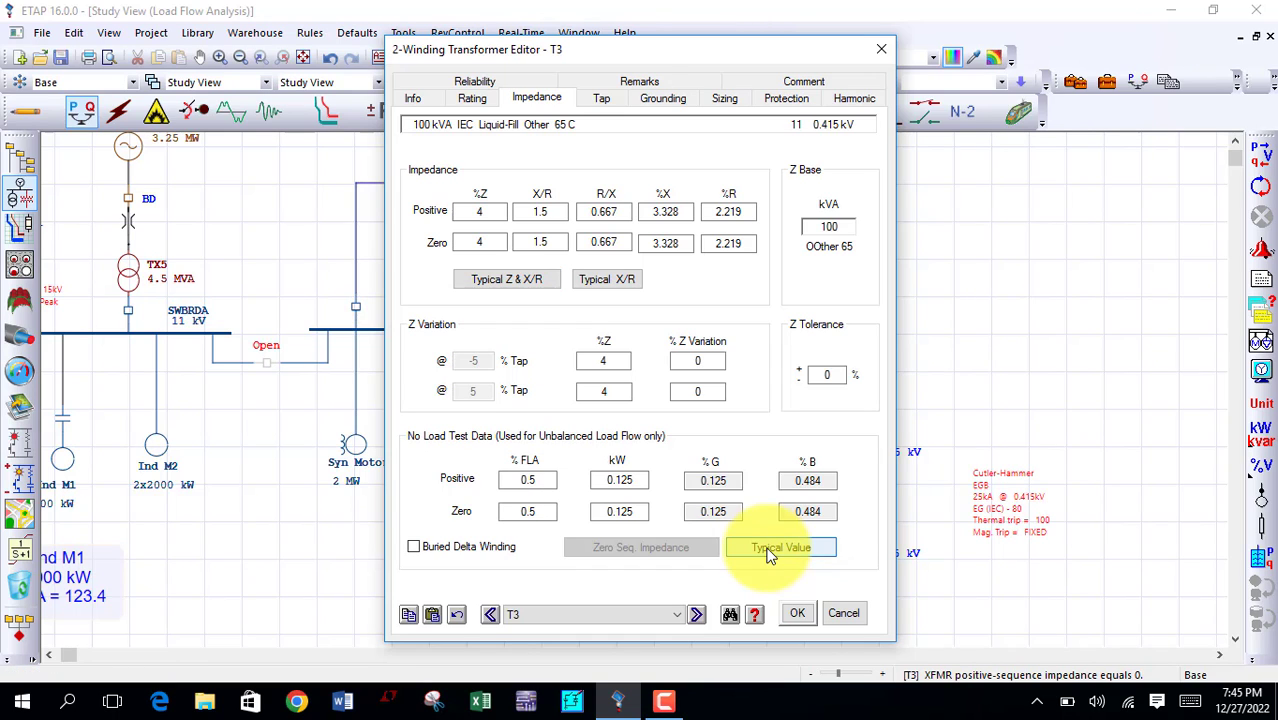
left_click(795, 614)
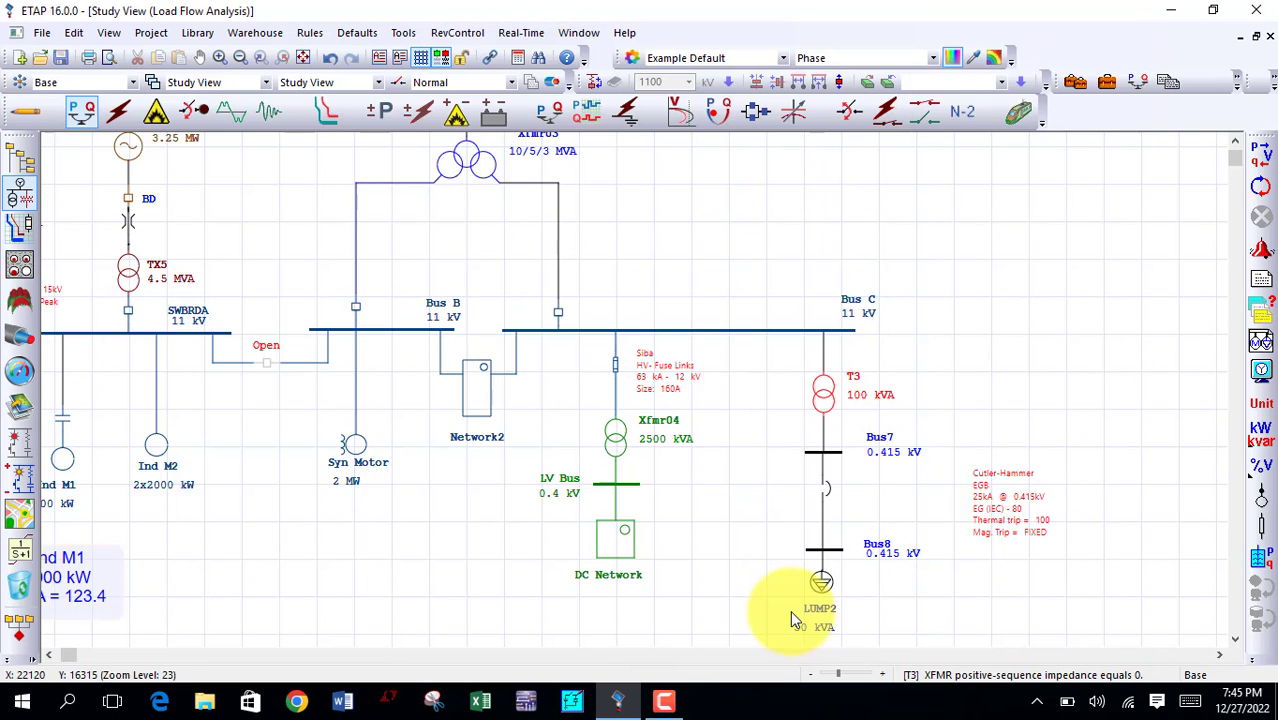
Step: Run the load flow calculation and display the flow results on the diagram in Amp
left_click(1261, 161)
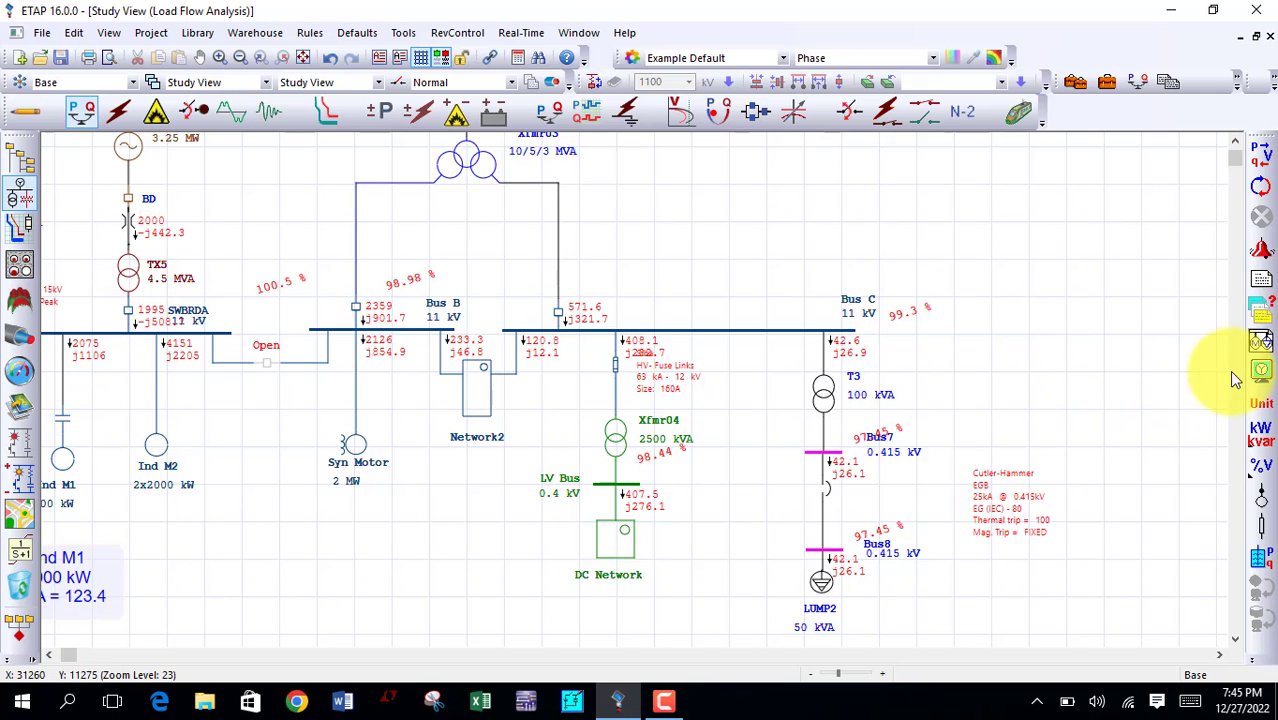
left_click(1261, 372)
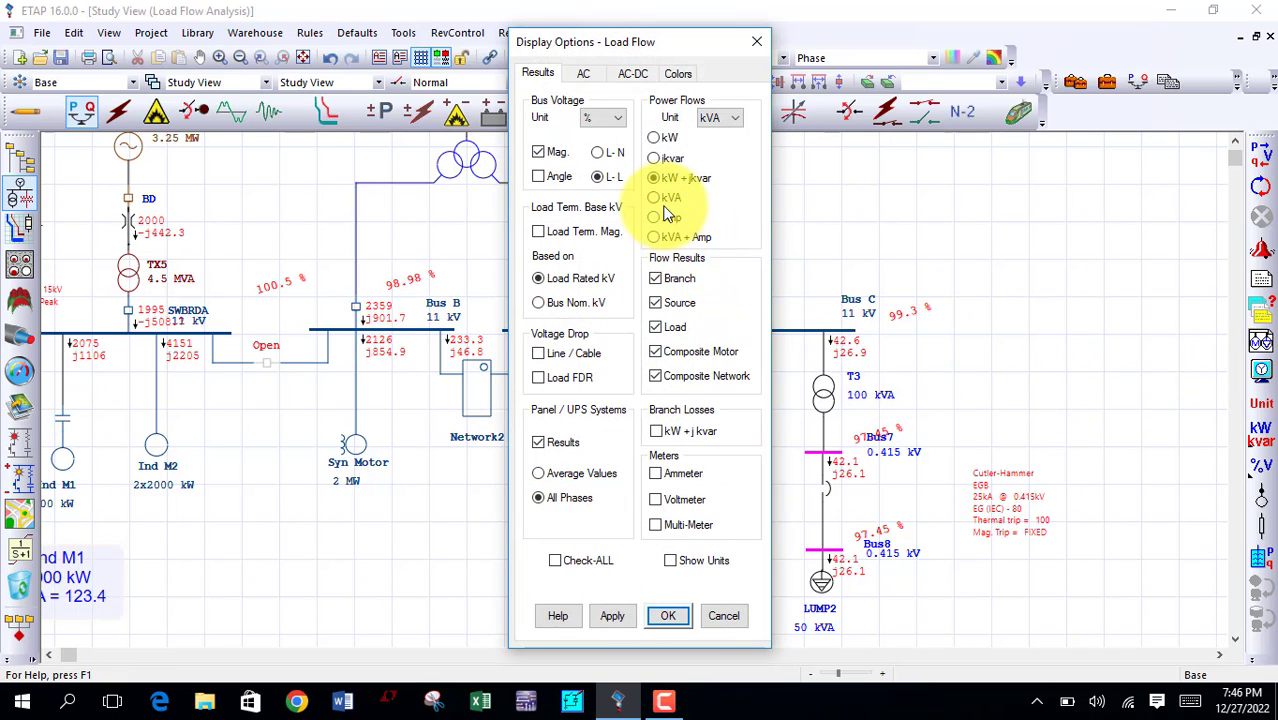
left_click(663, 219)
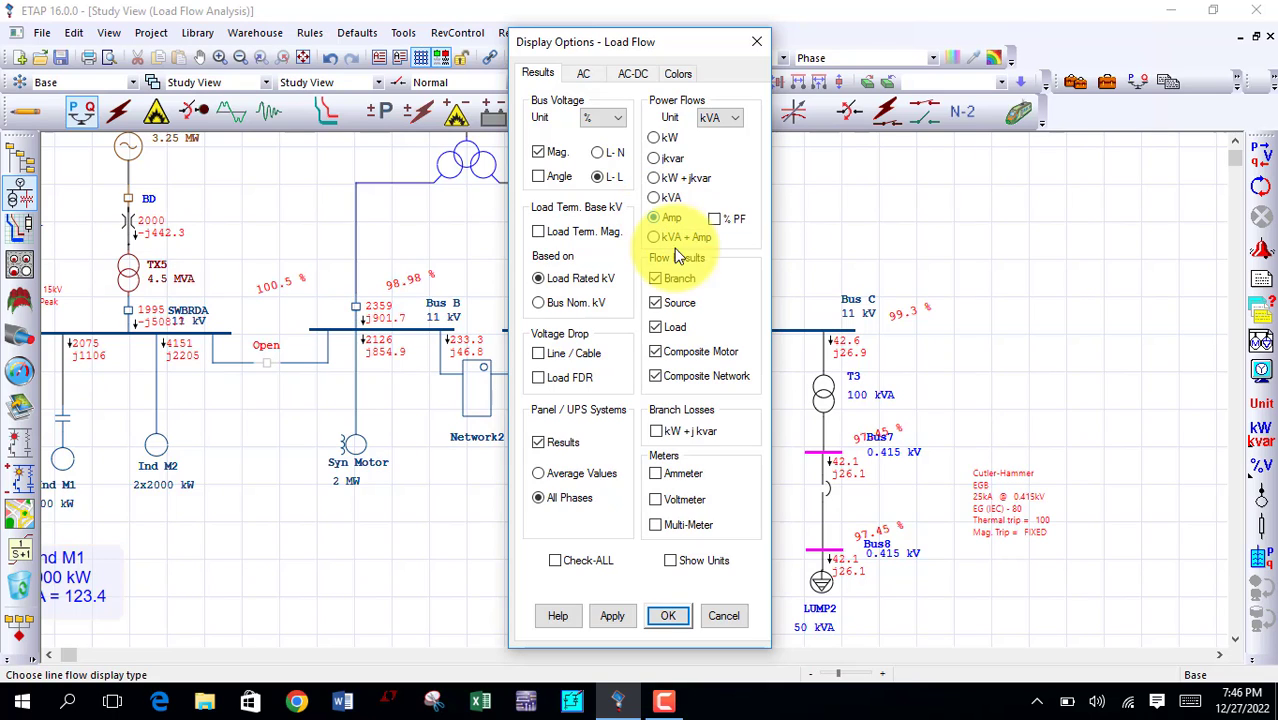
left_click(659, 618)
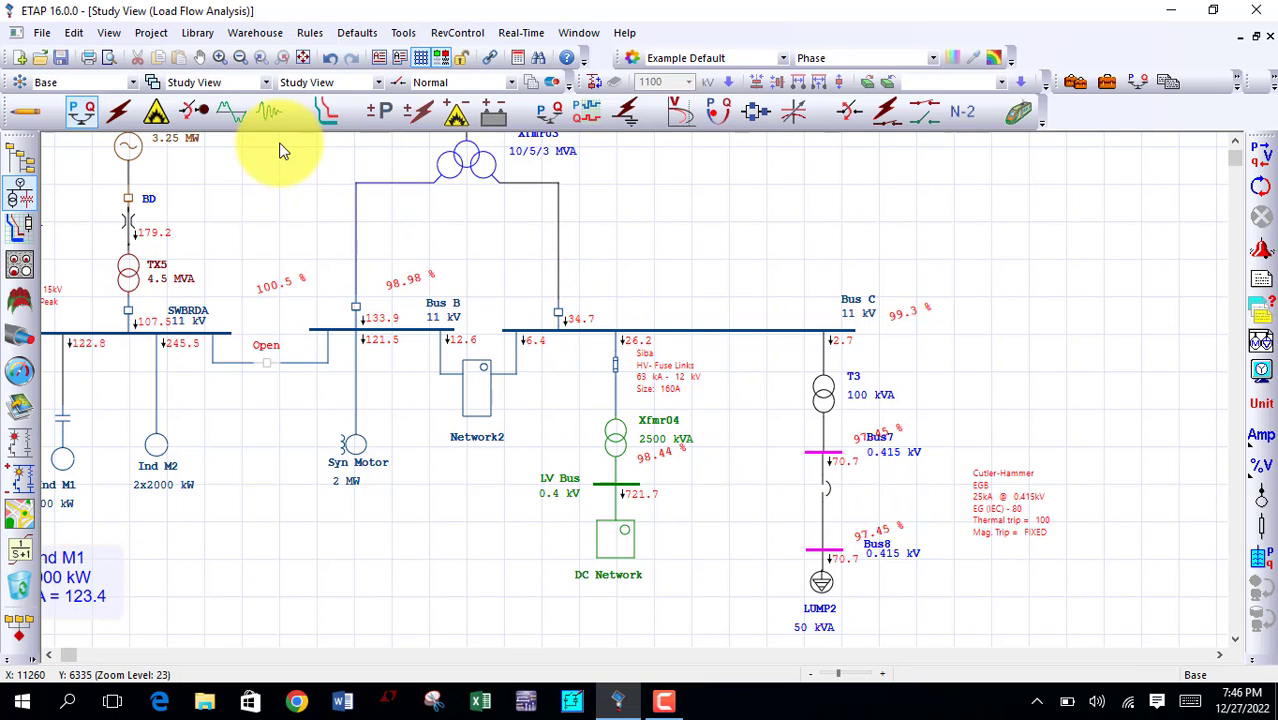
Step: Run the IEC arc flash calculation in arc flash mode and show units with the results on the diagram
left_click(155, 117)
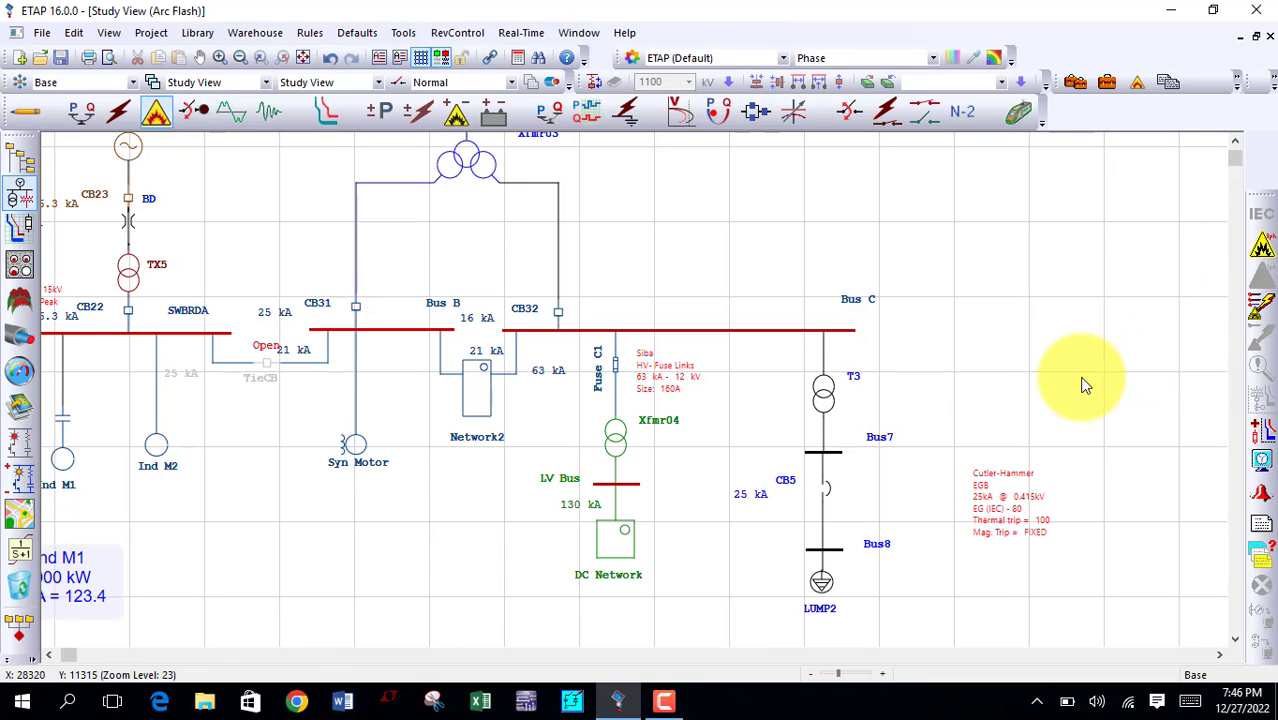
left_click(1262, 248)
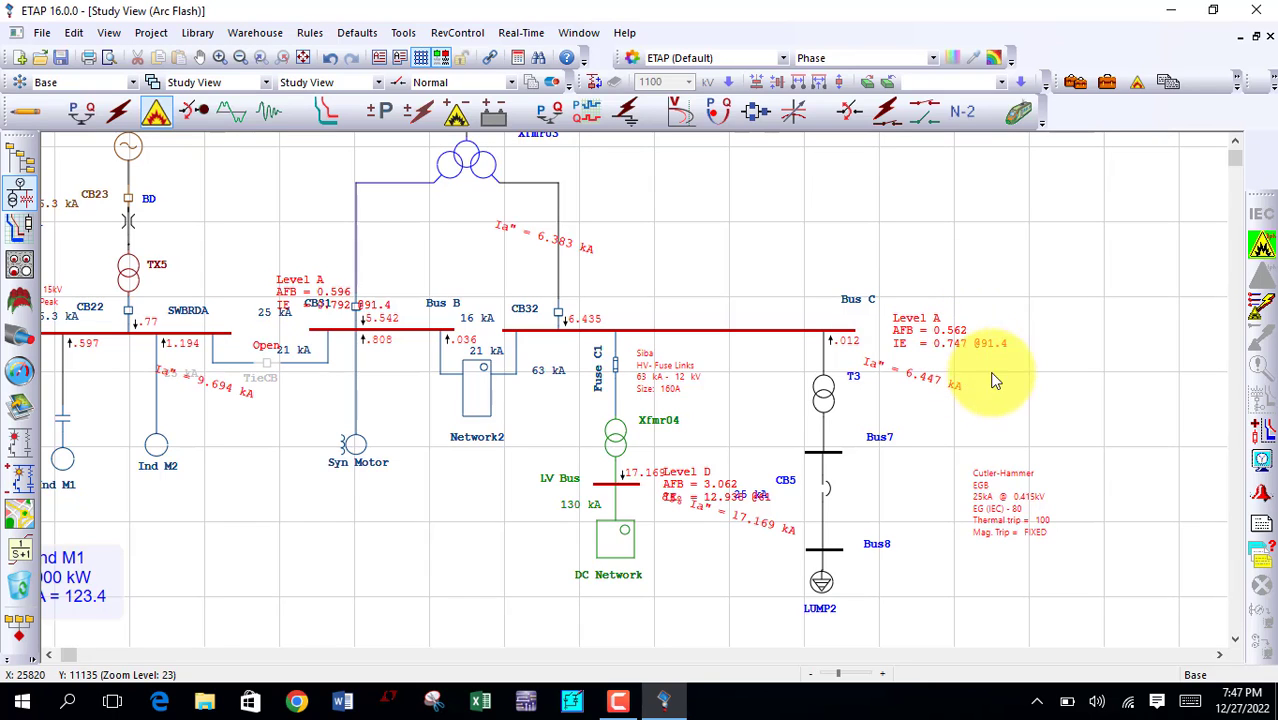
left_click(1263, 476)
left_click(654, 125)
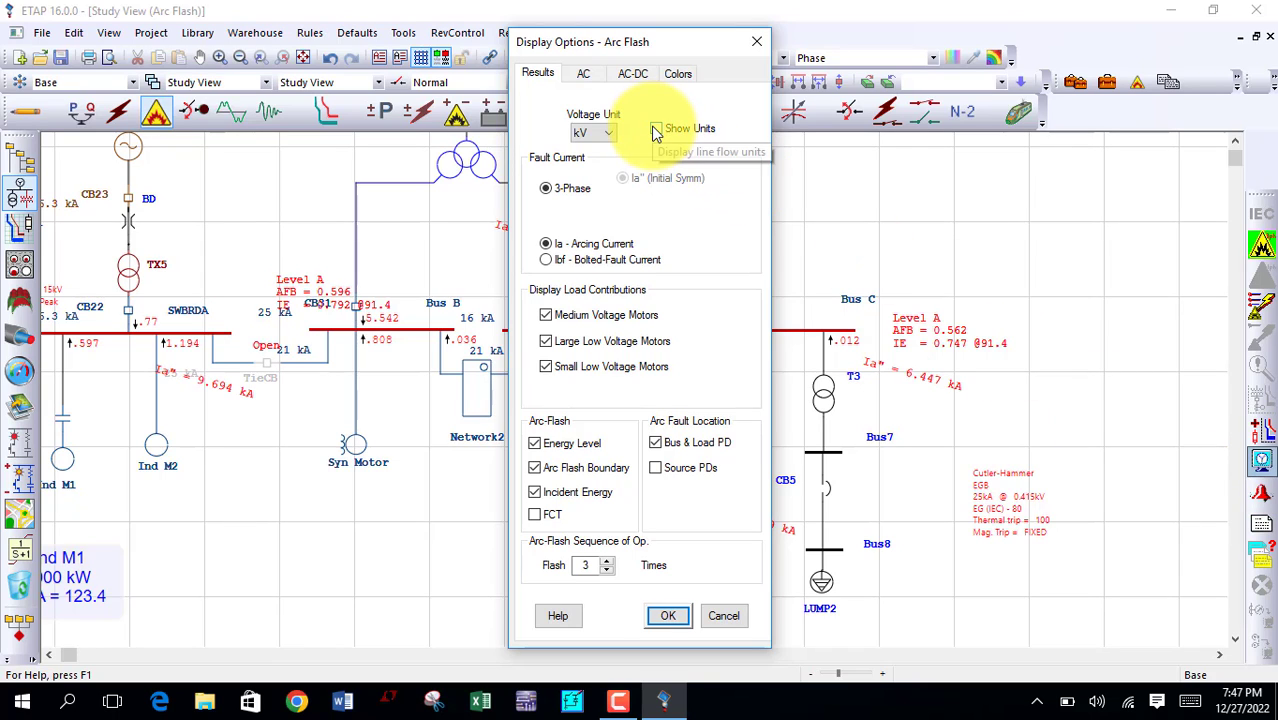
left_click(658, 613)
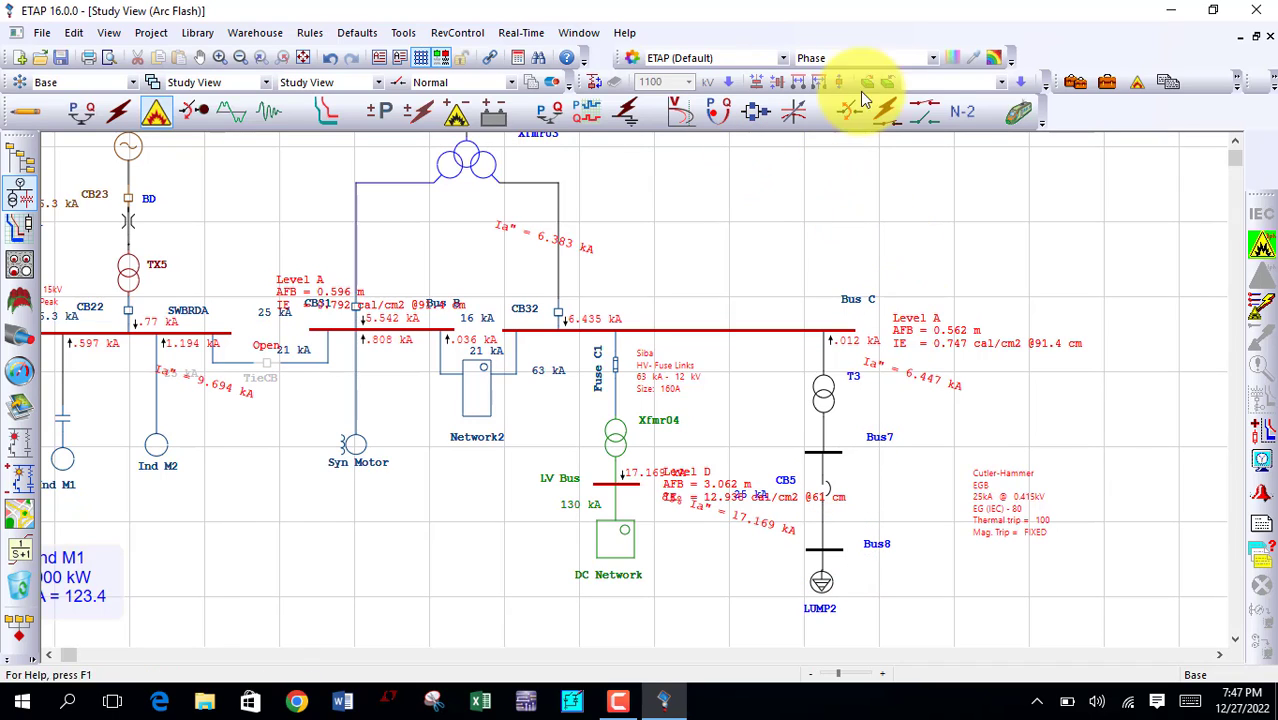
Step: Edit the arc flash study case so that Bus8 is the only faulted bus
left_click(1106, 86)
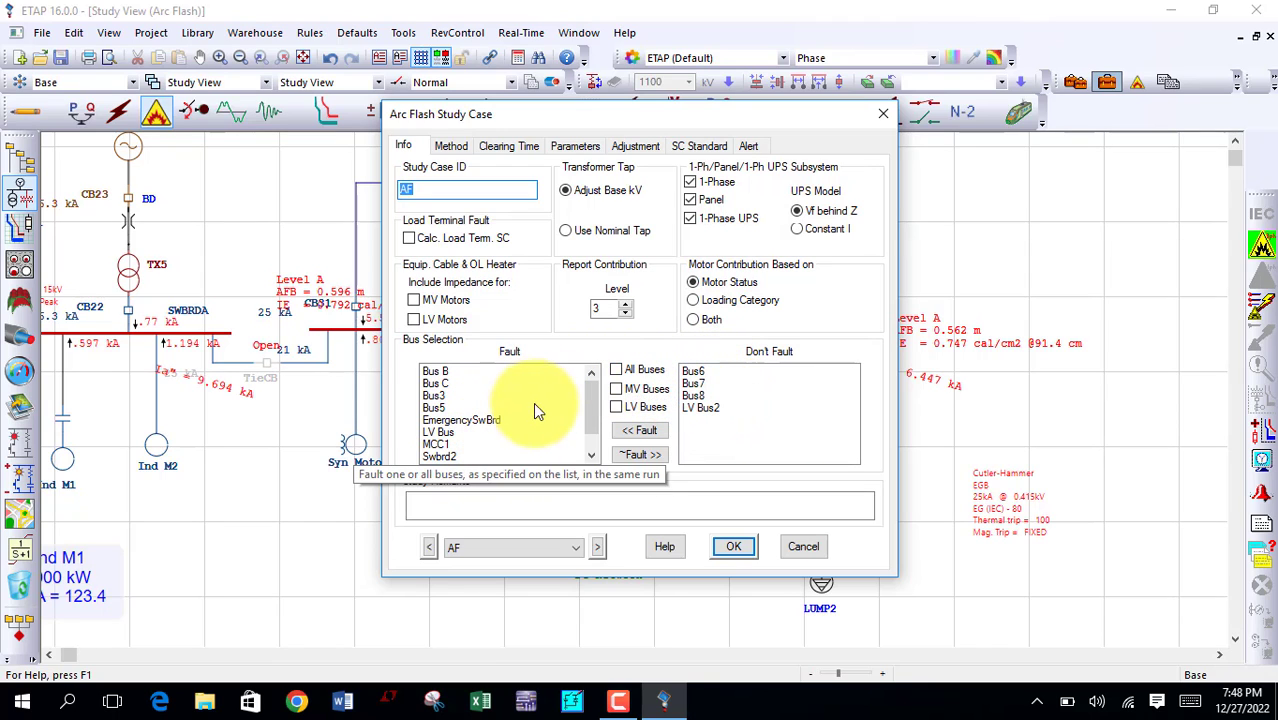
left_click_drag(587, 402, 583, 440)
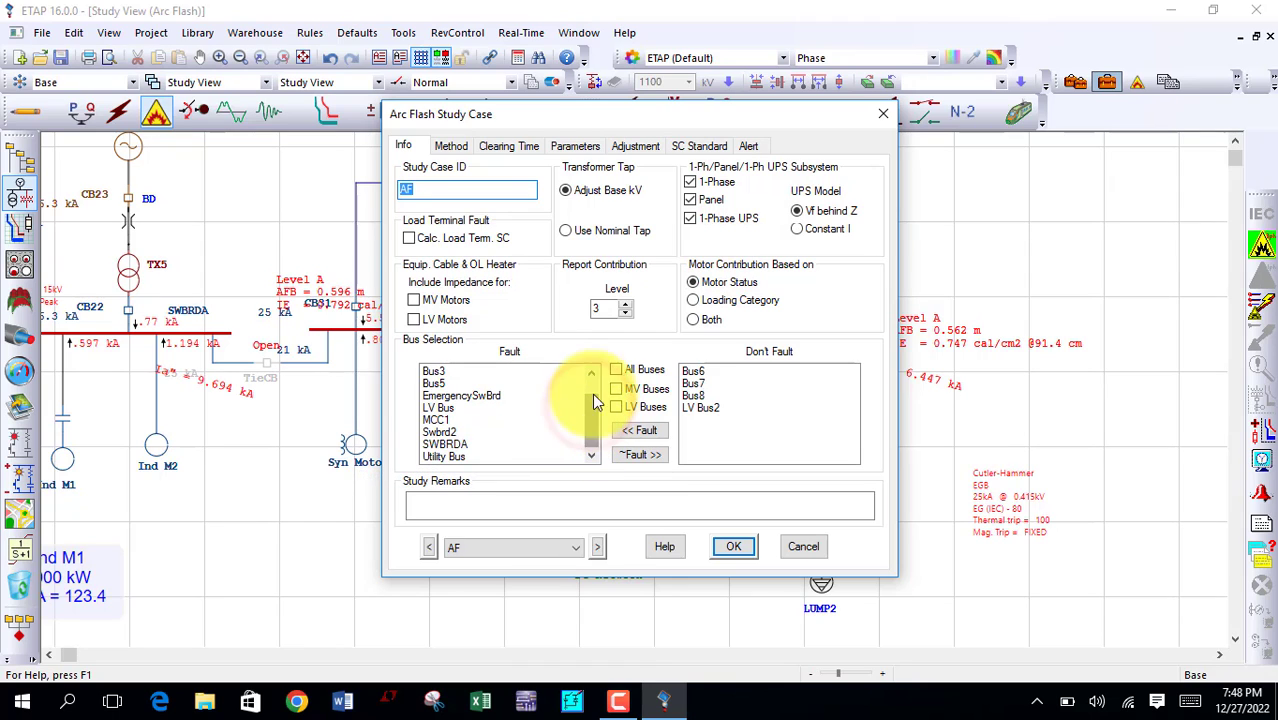
left_click(617, 369)
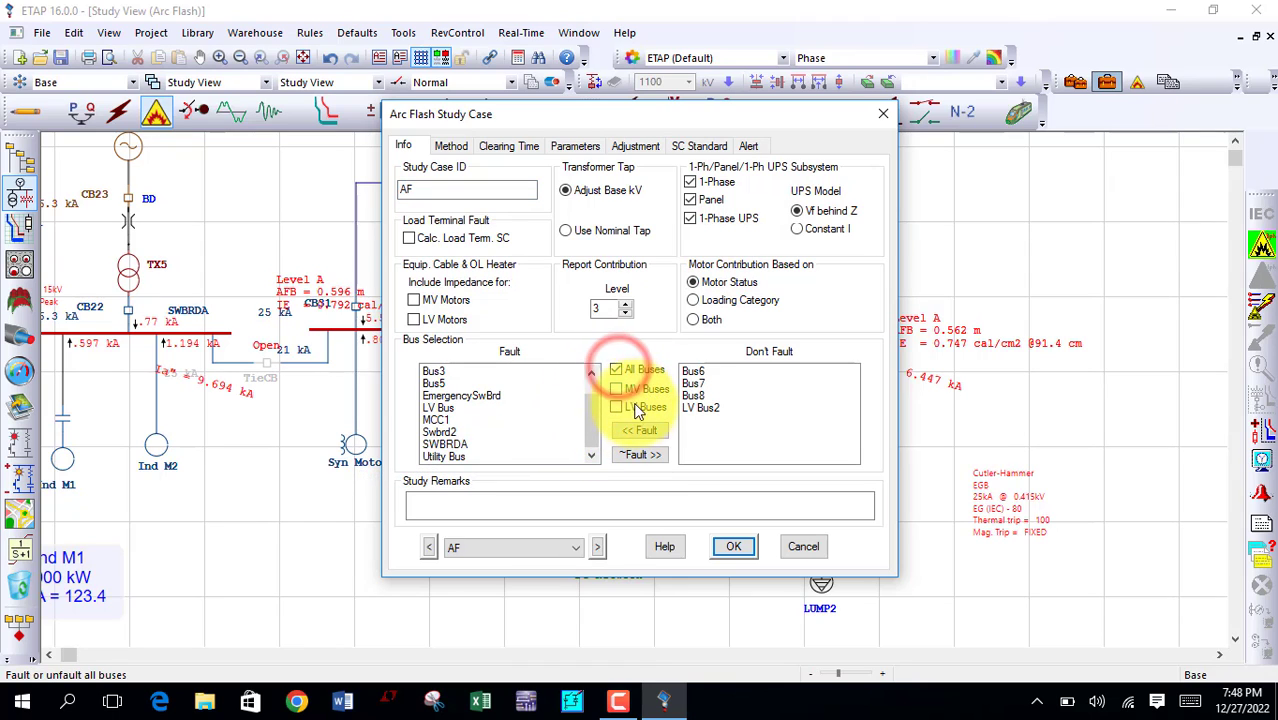
left_click(639, 453)
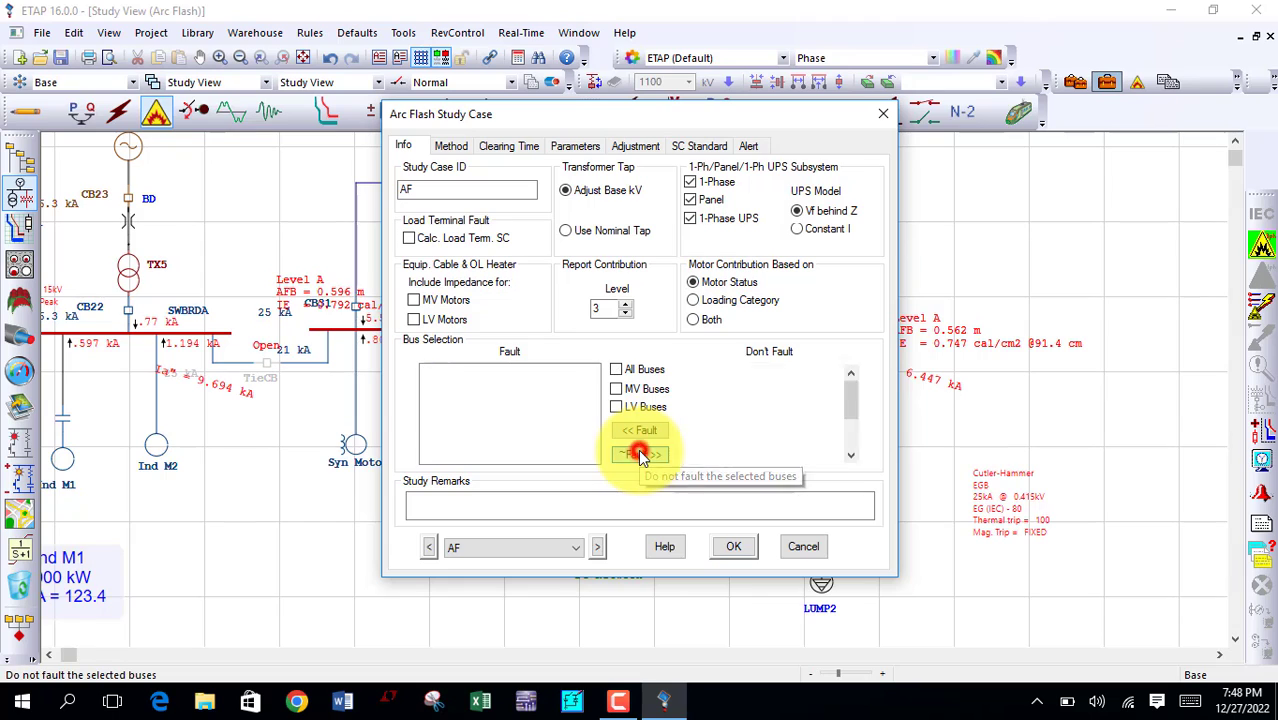
left_click(708, 445)
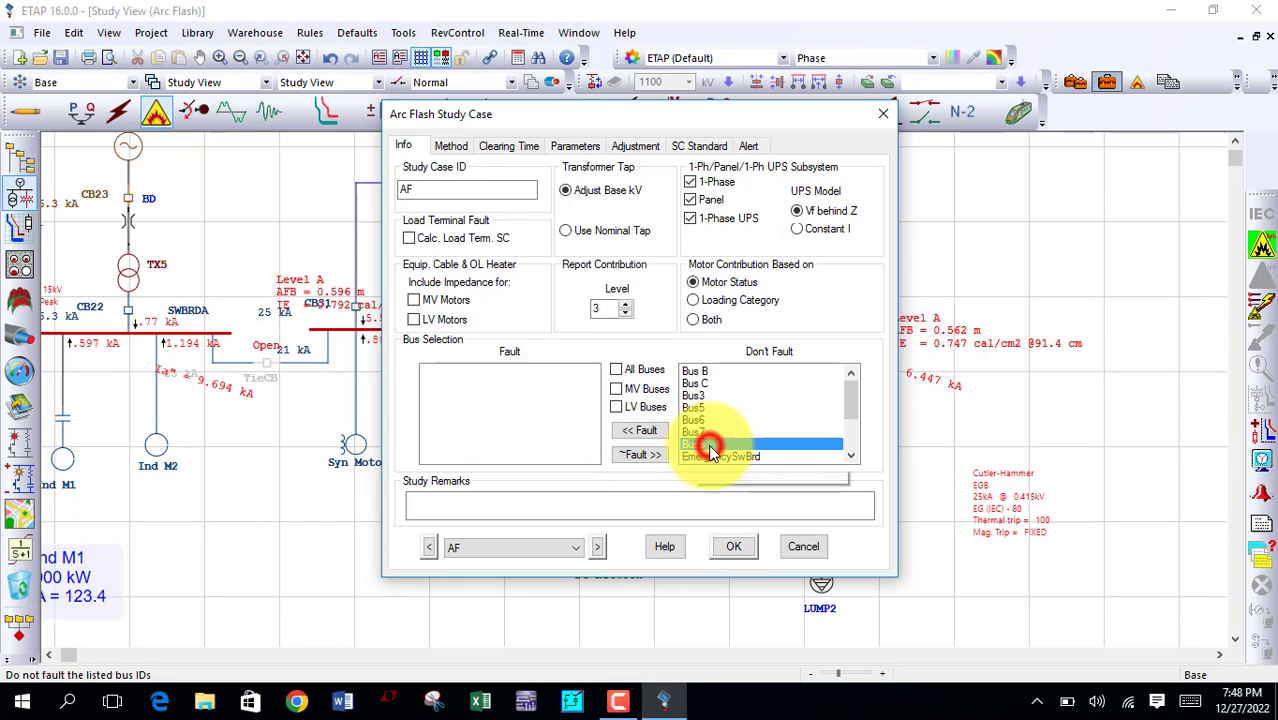
left_click(630, 438)
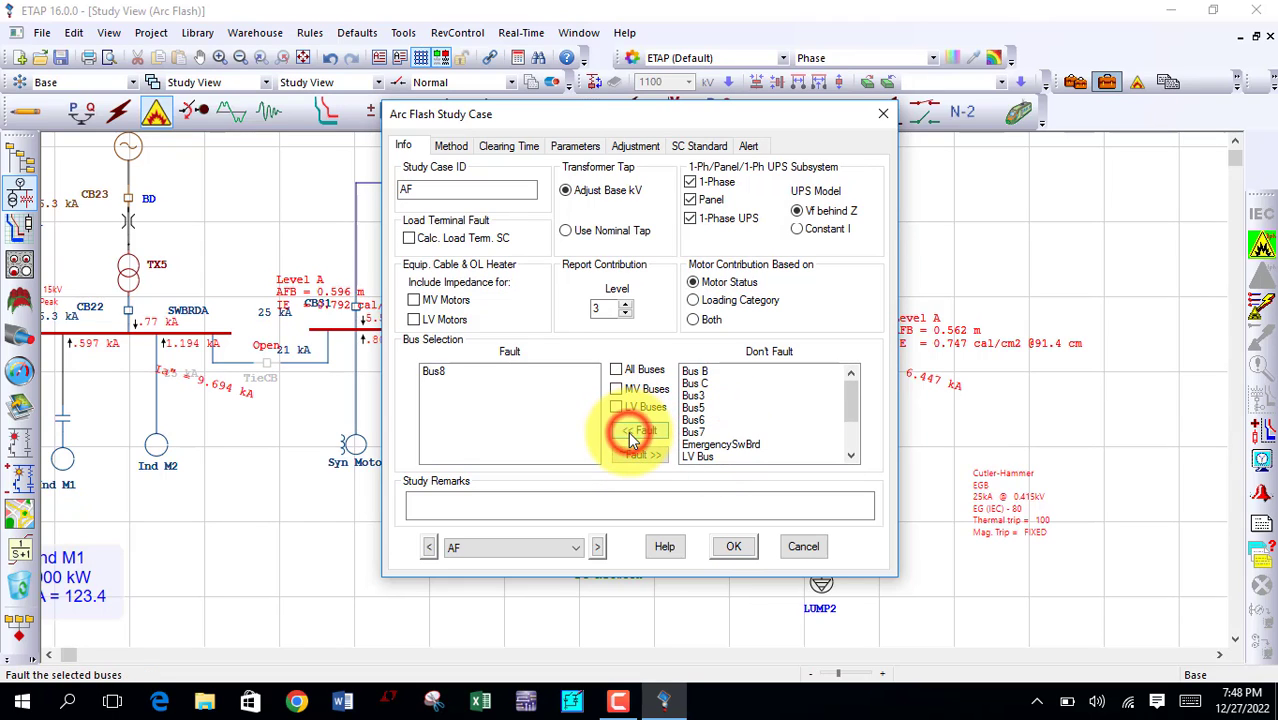
left_click(726, 553)
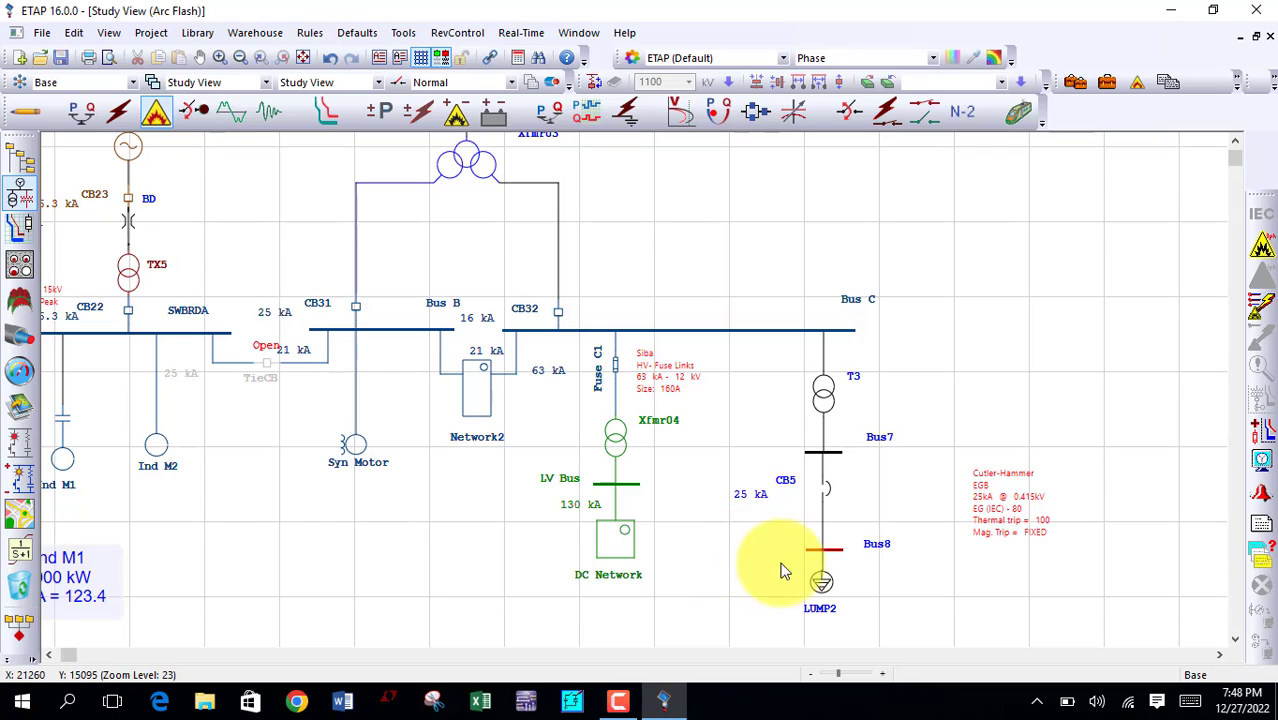
Step: Run the IEC arc flash calculation for Bus8 and move its energy result and arcing current labels clear of the bus
left_click(1255, 258)
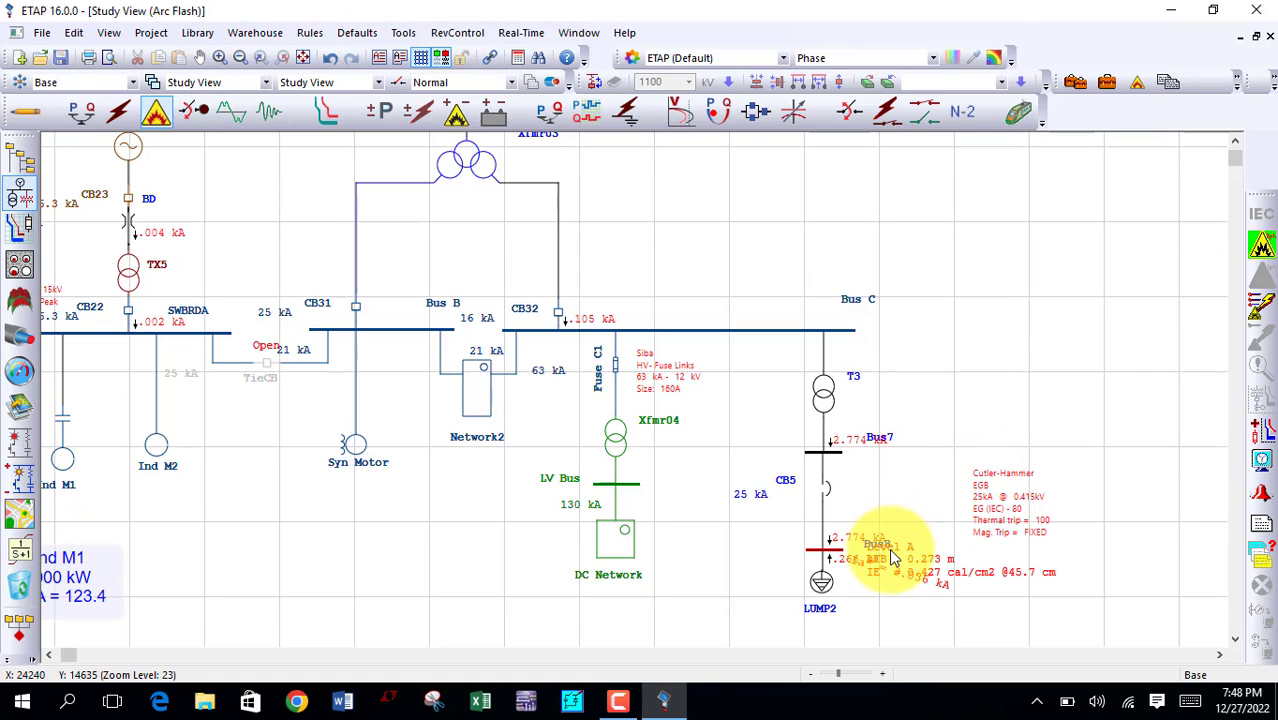
left_click_drag(908, 566, 997, 602)
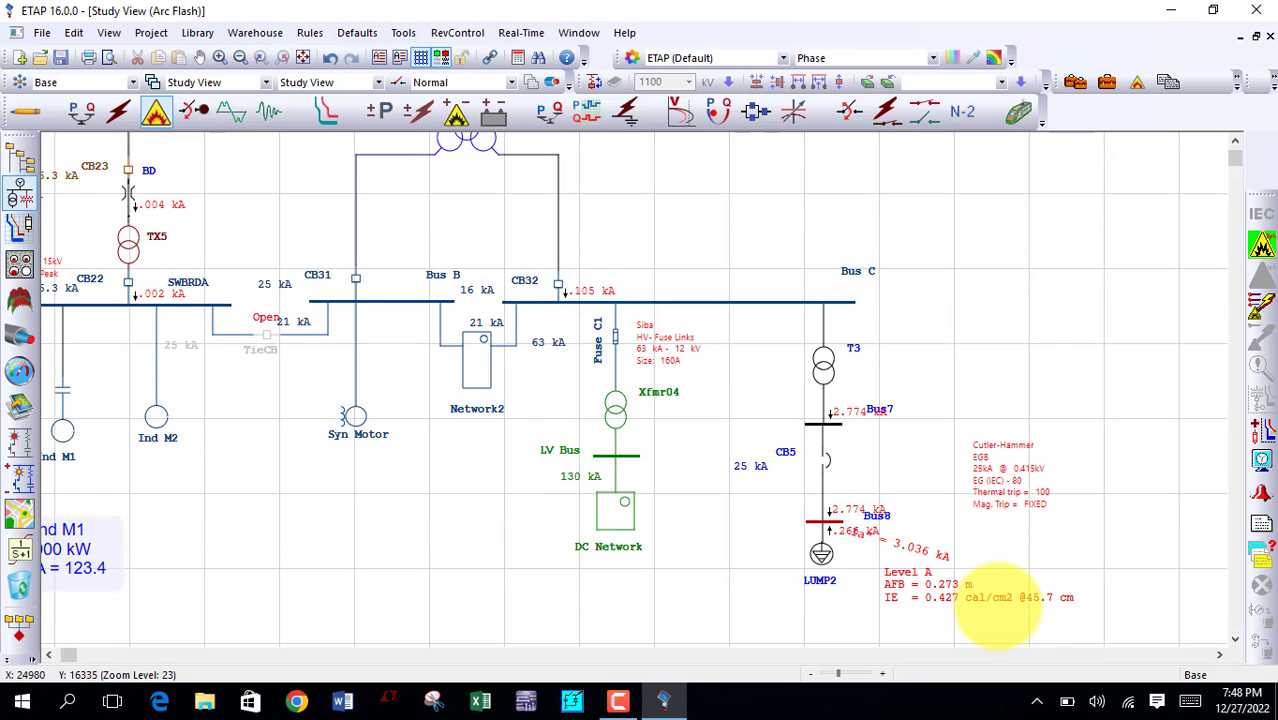
left_click(932, 552)
mouse_move(960, 566)
left_mouse_down()
mouse_move(919, 536)
mouse_move(962, 556)
left_mouse_up()
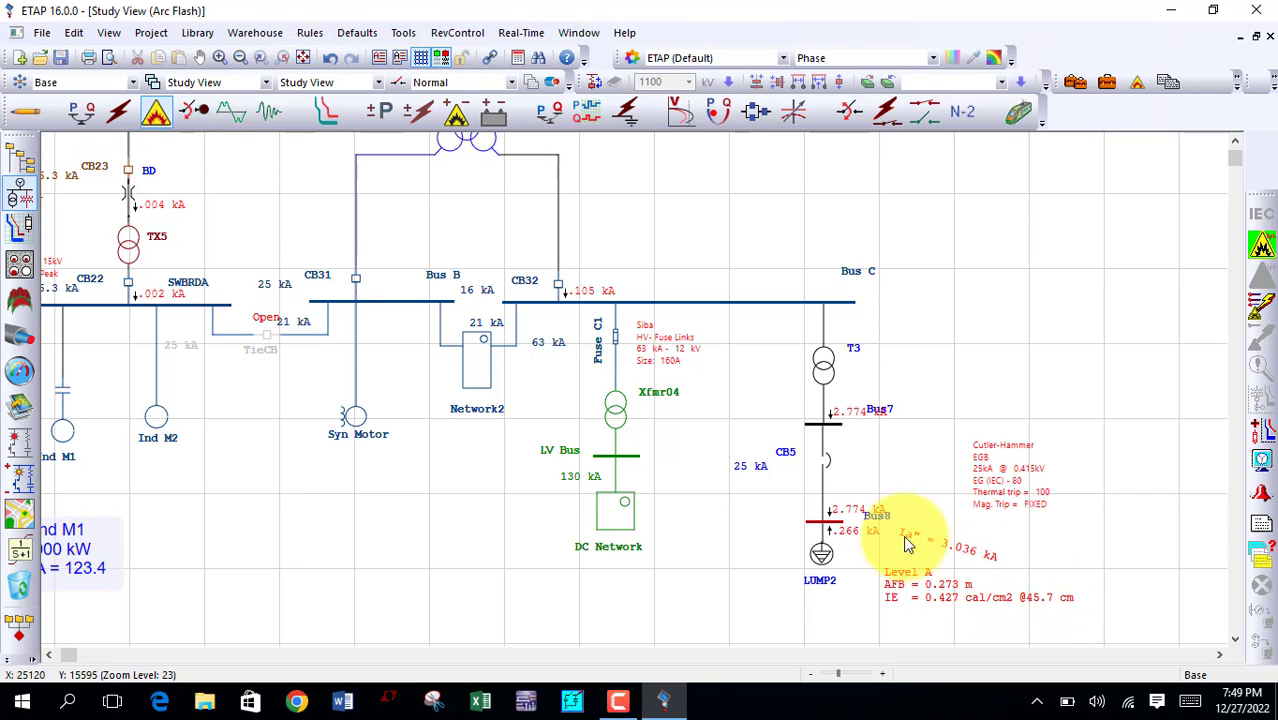
Step: Set Bus8's user-defined arc flash working distance to 60.96 cm and rerun the IEC arc flash calculation
double_click(836, 528)
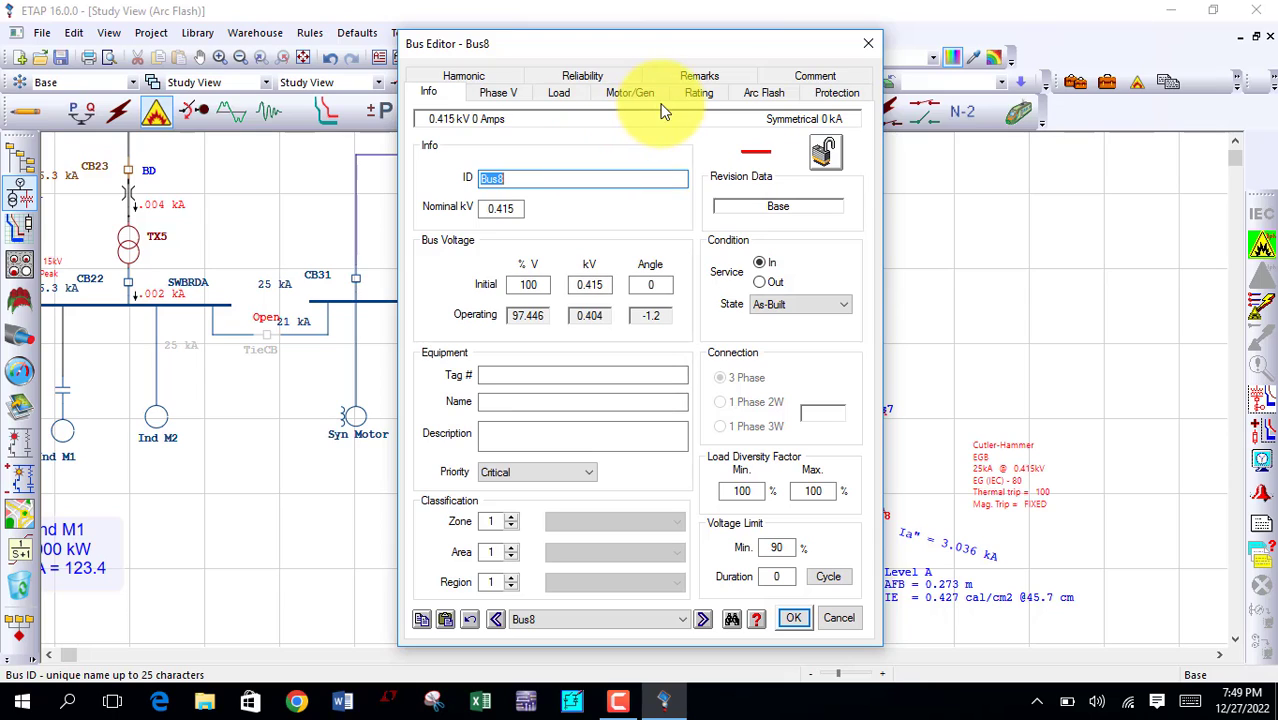
left_click(743, 96)
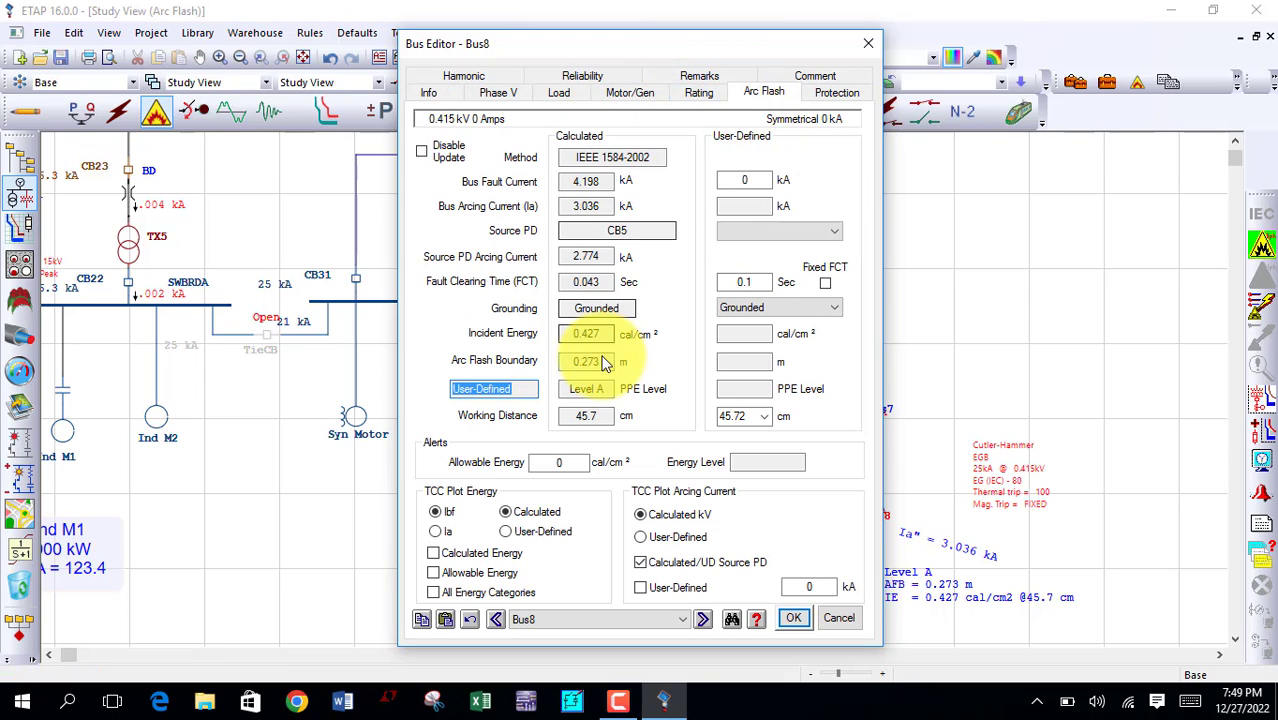
left_click(761, 417)
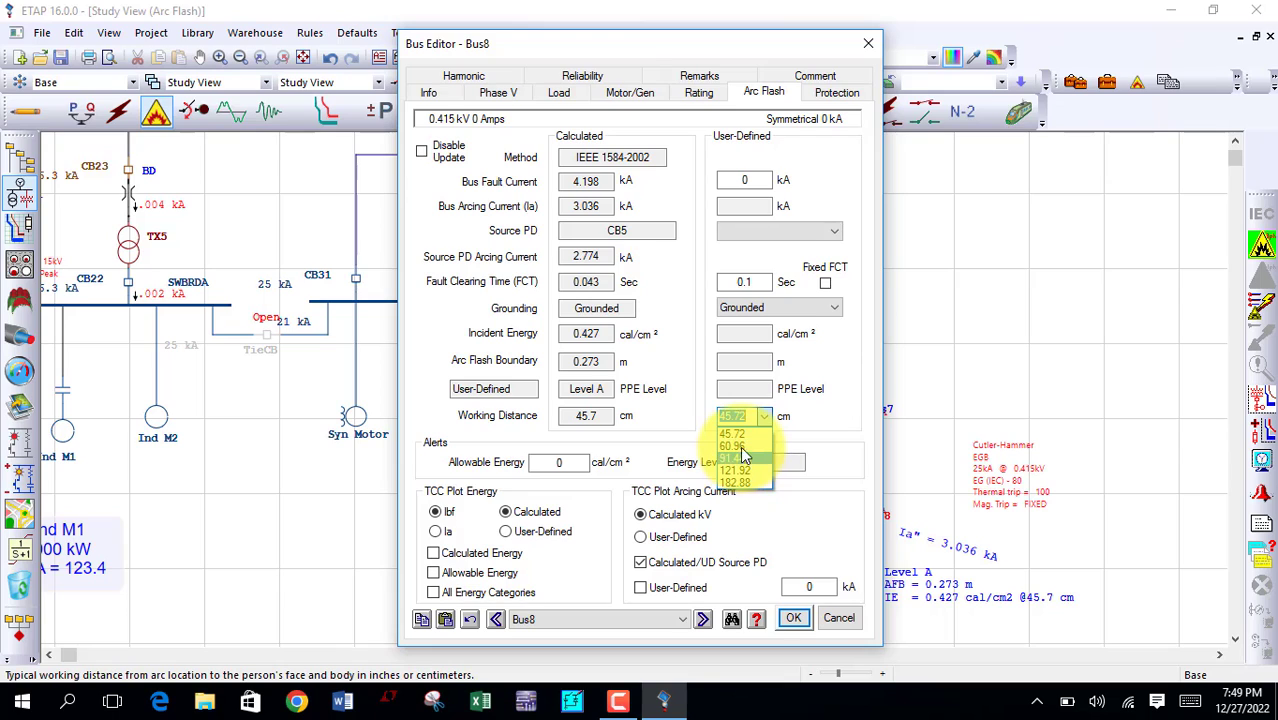
left_click(741, 446)
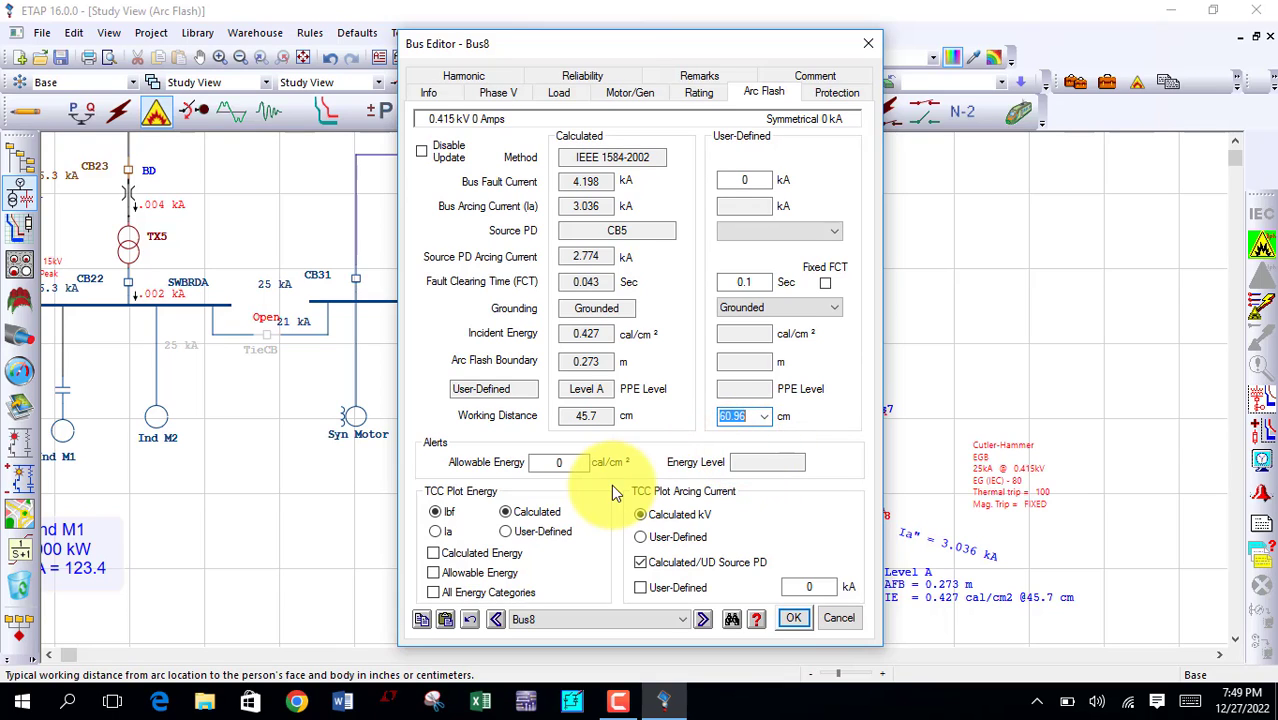
left_click(793, 618)
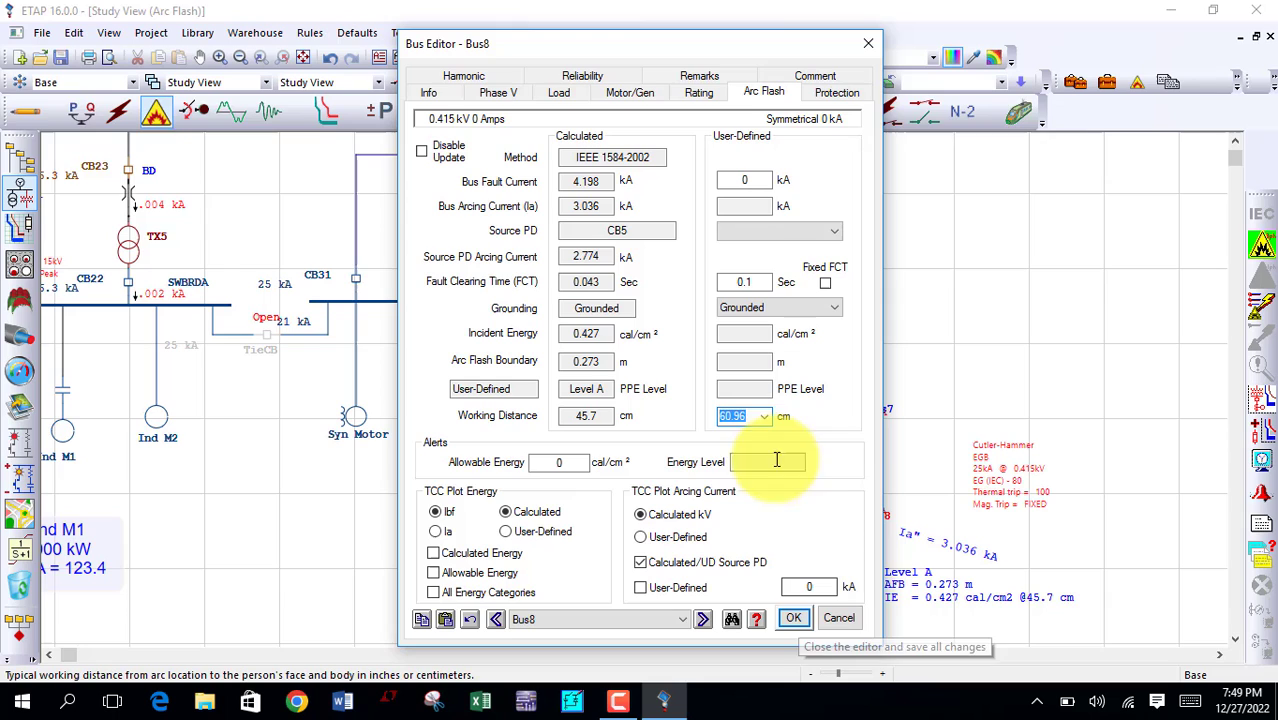
left_click(793, 618)
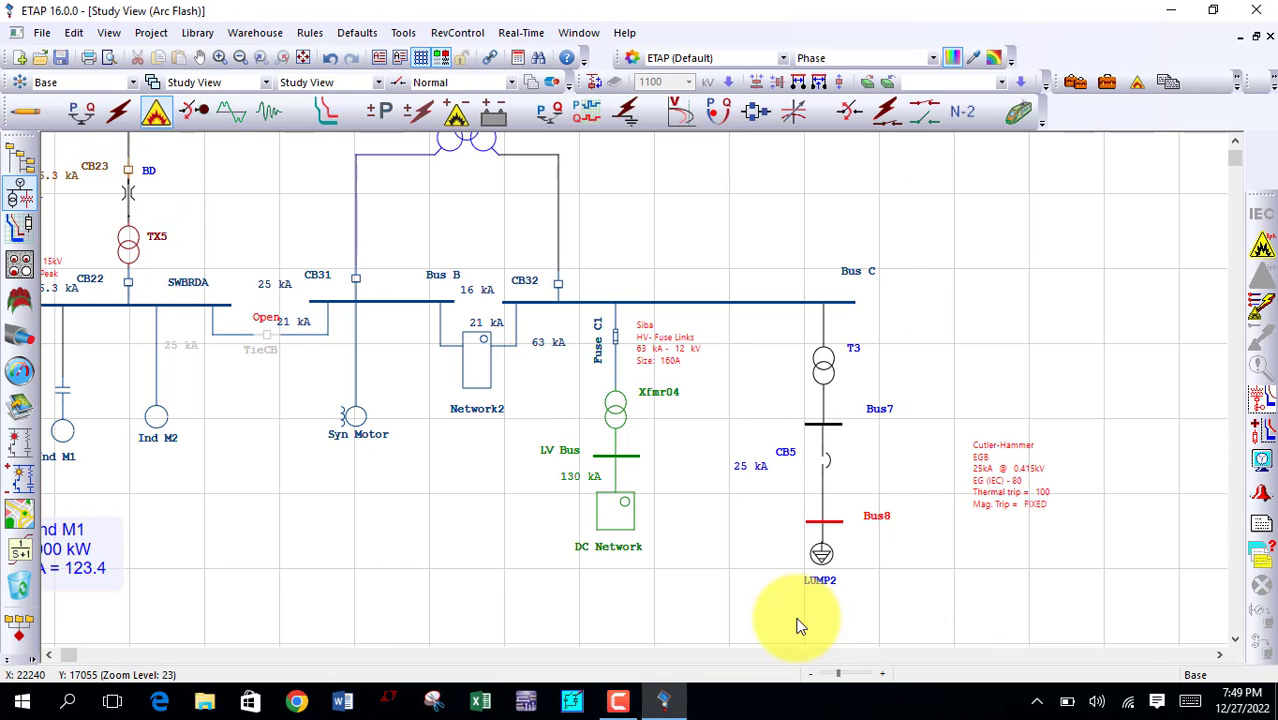
left_click(1258, 250)
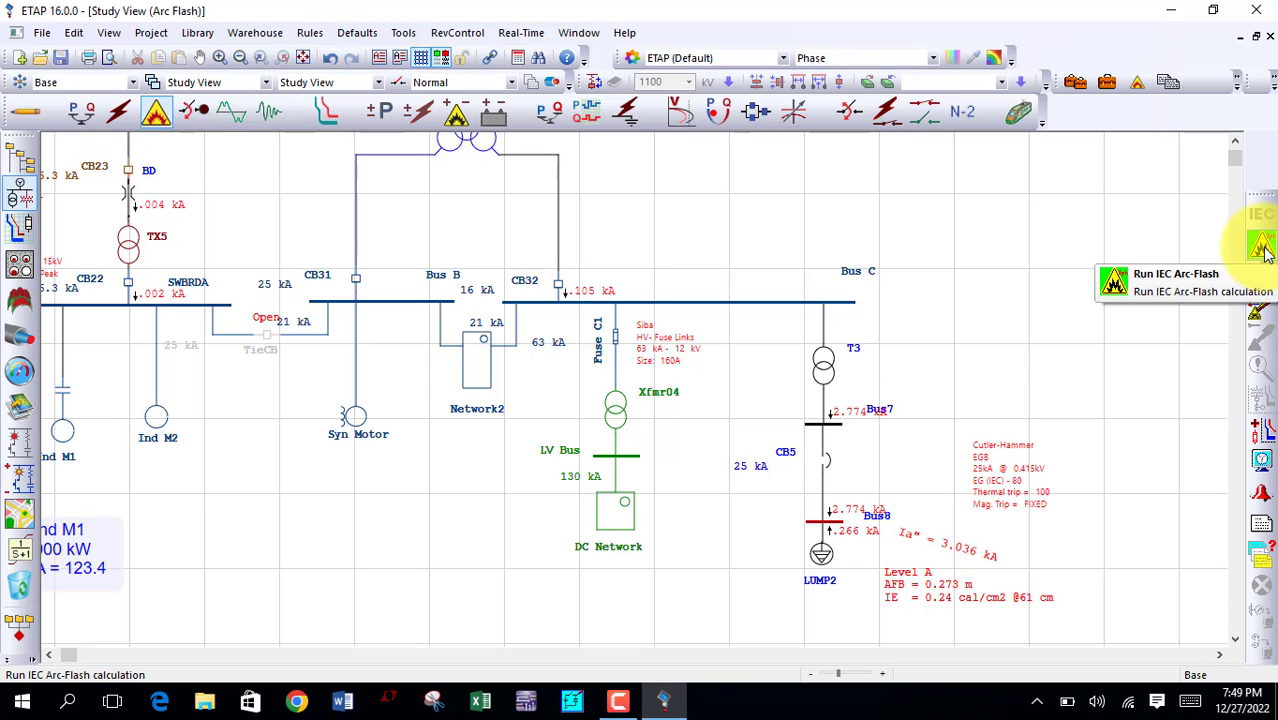
Step: Insert a fault at Bus8 for the protective device sequence of operation, and include FCT in seconds in the displayed arc flash results
left_click(1259, 310)
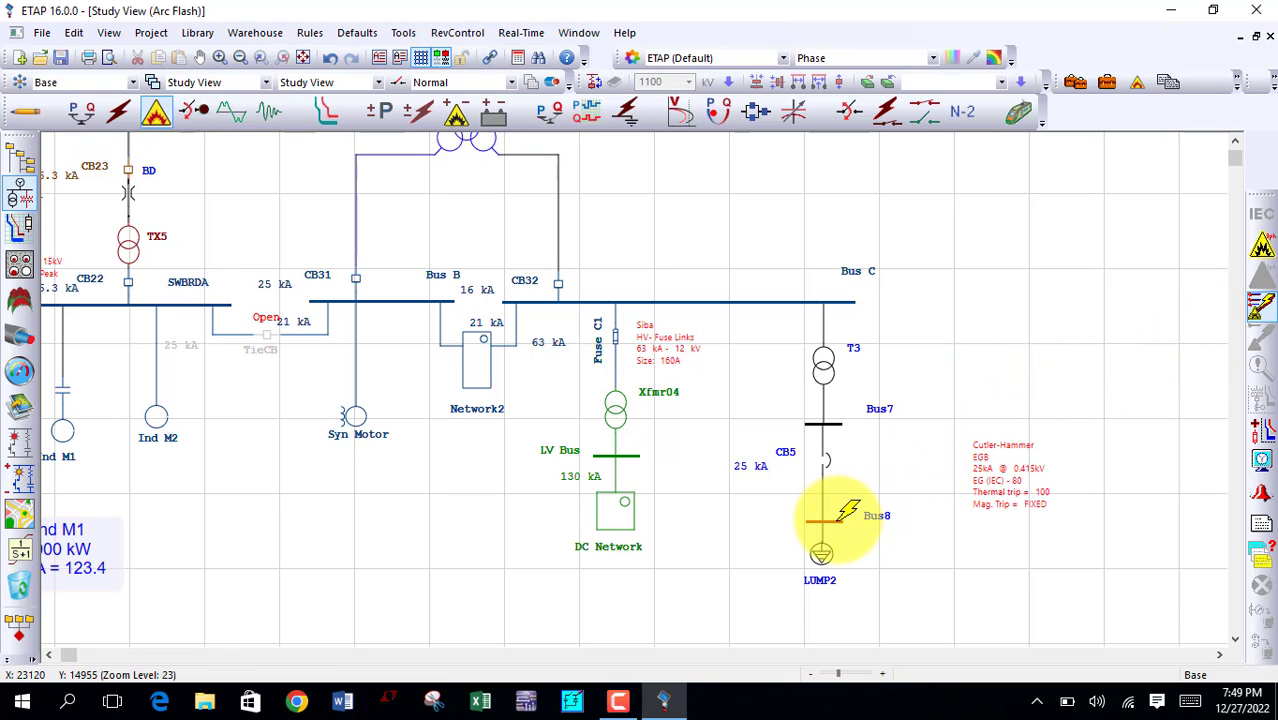
left_click(843, 517)
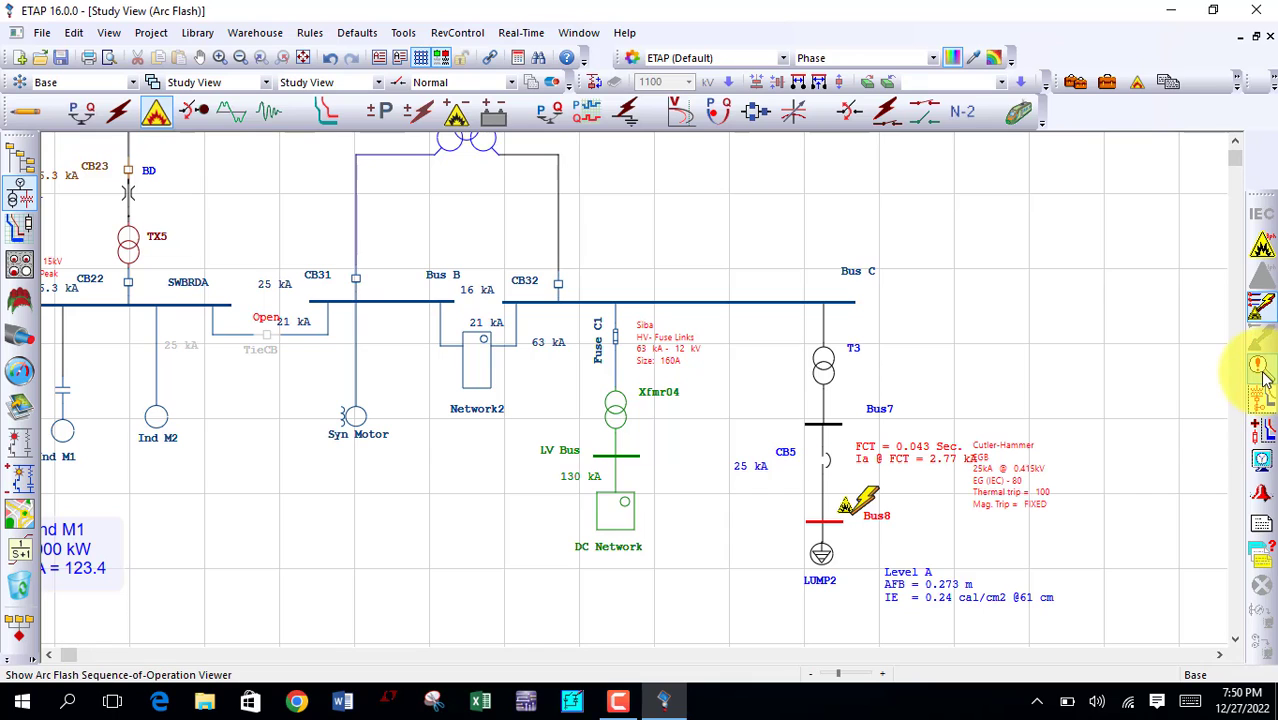
left_click(1259, 466)
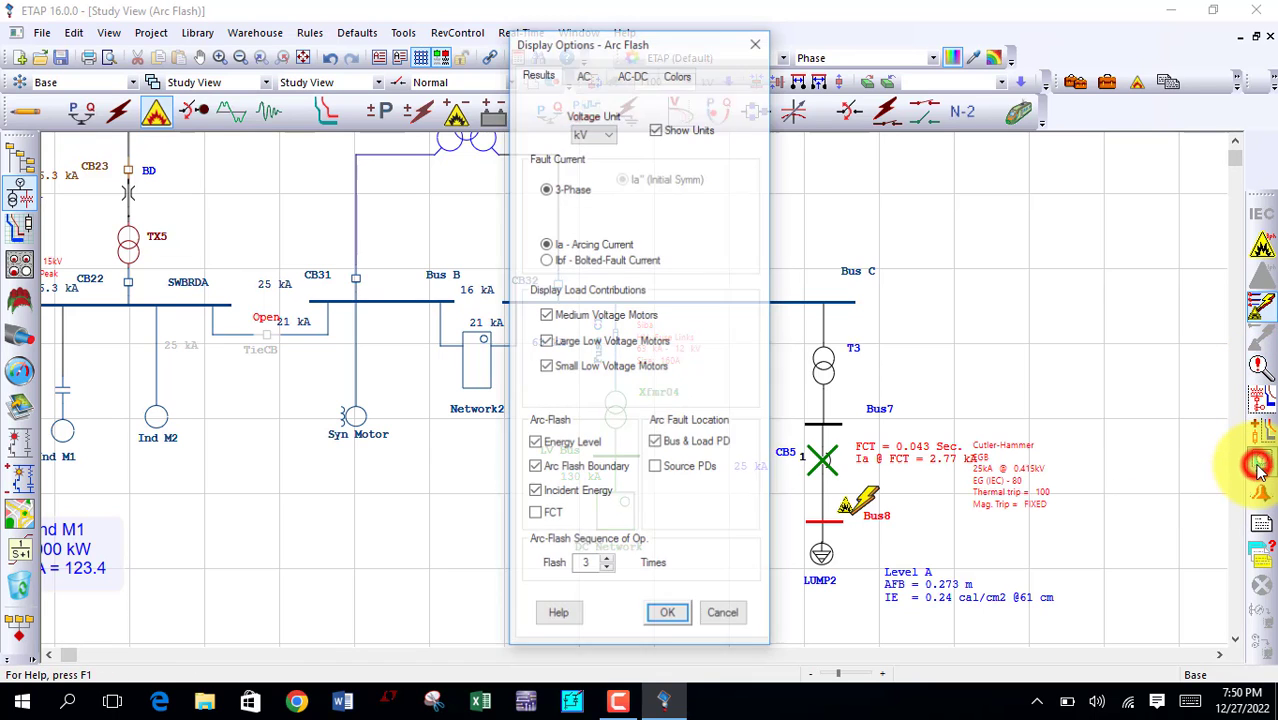
left_click(548, 513)
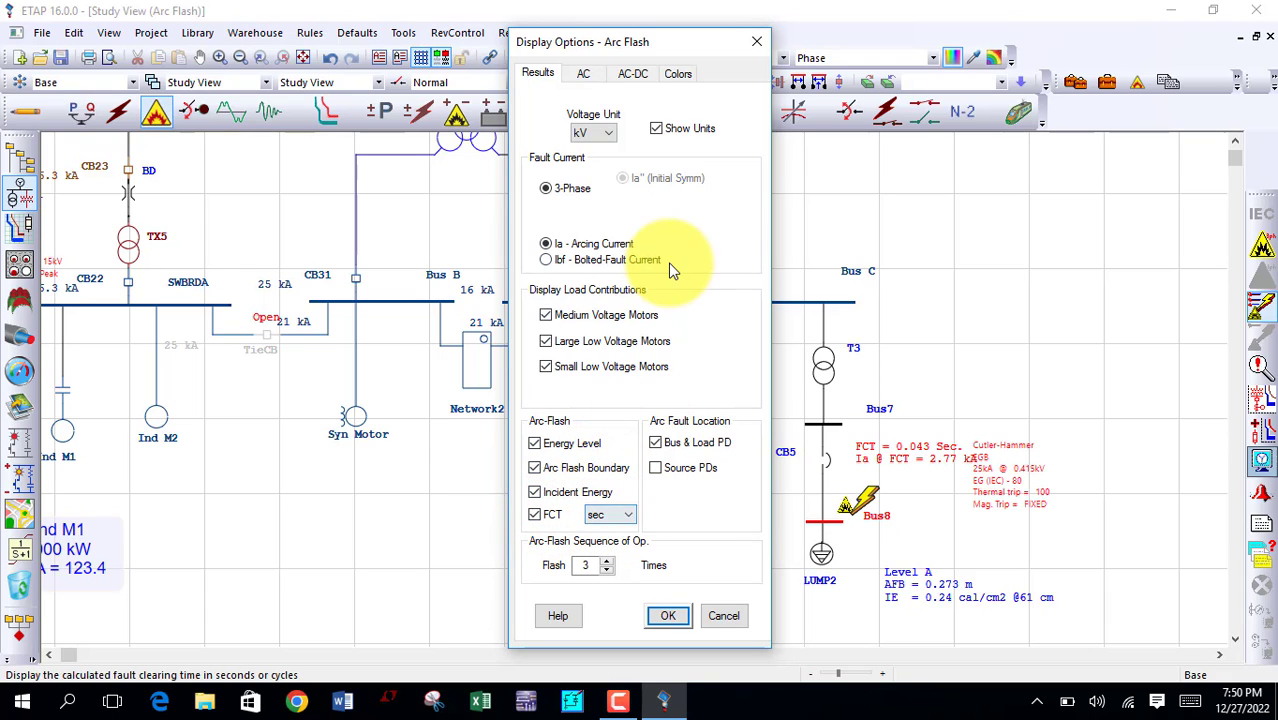
left_click(666, 615)
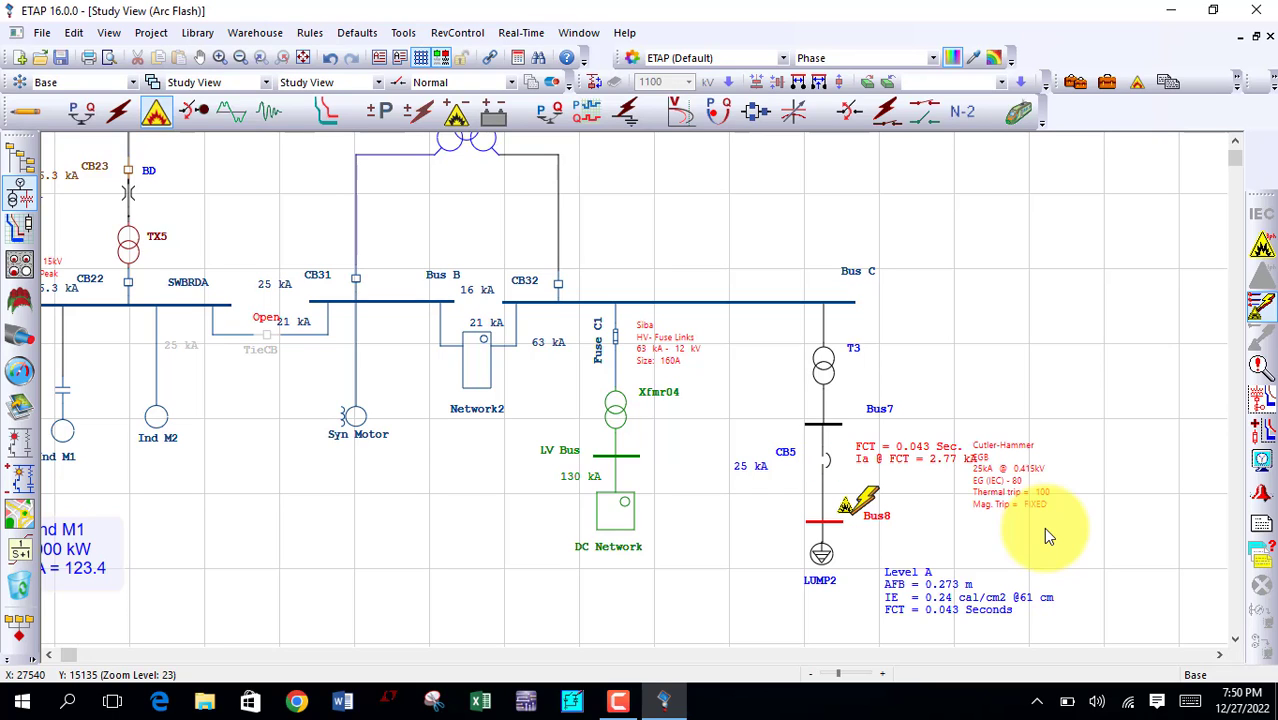
Step: Review Bus8's calculated arc flash data and its rating parameters, including conductor gap and shock protection boundaries
double_click(818, 524)
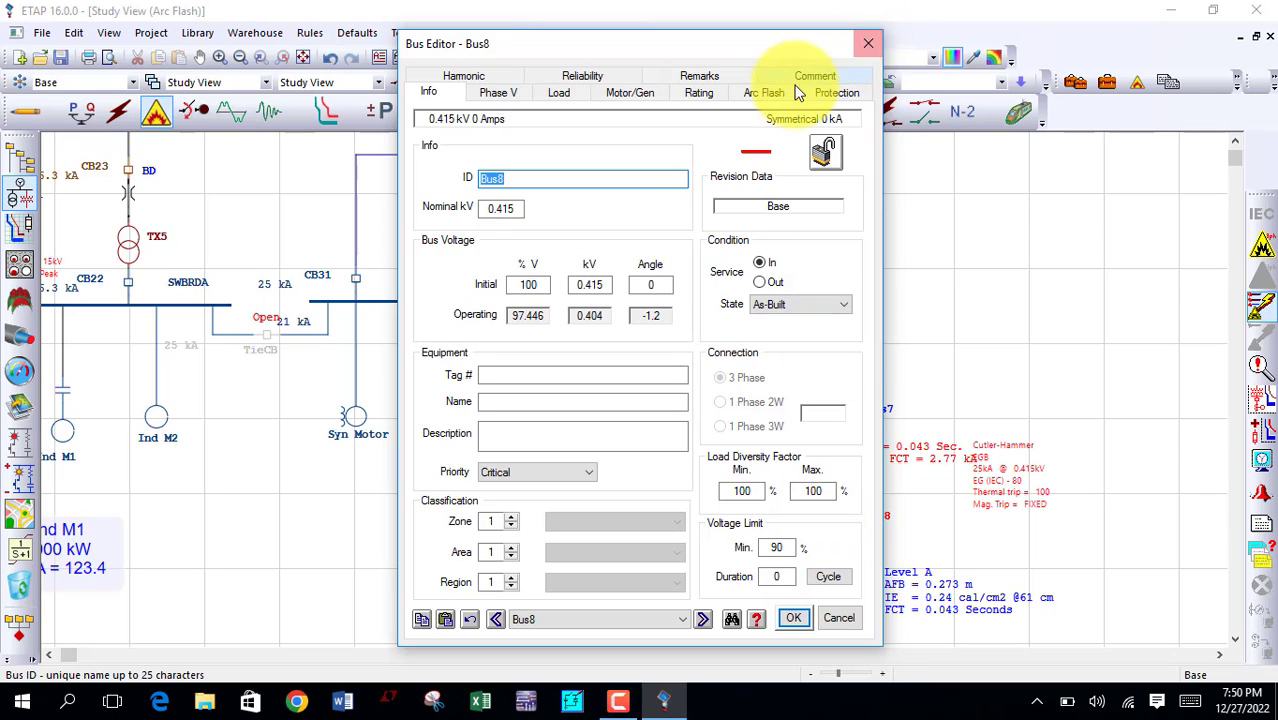
left_click(770, 97)
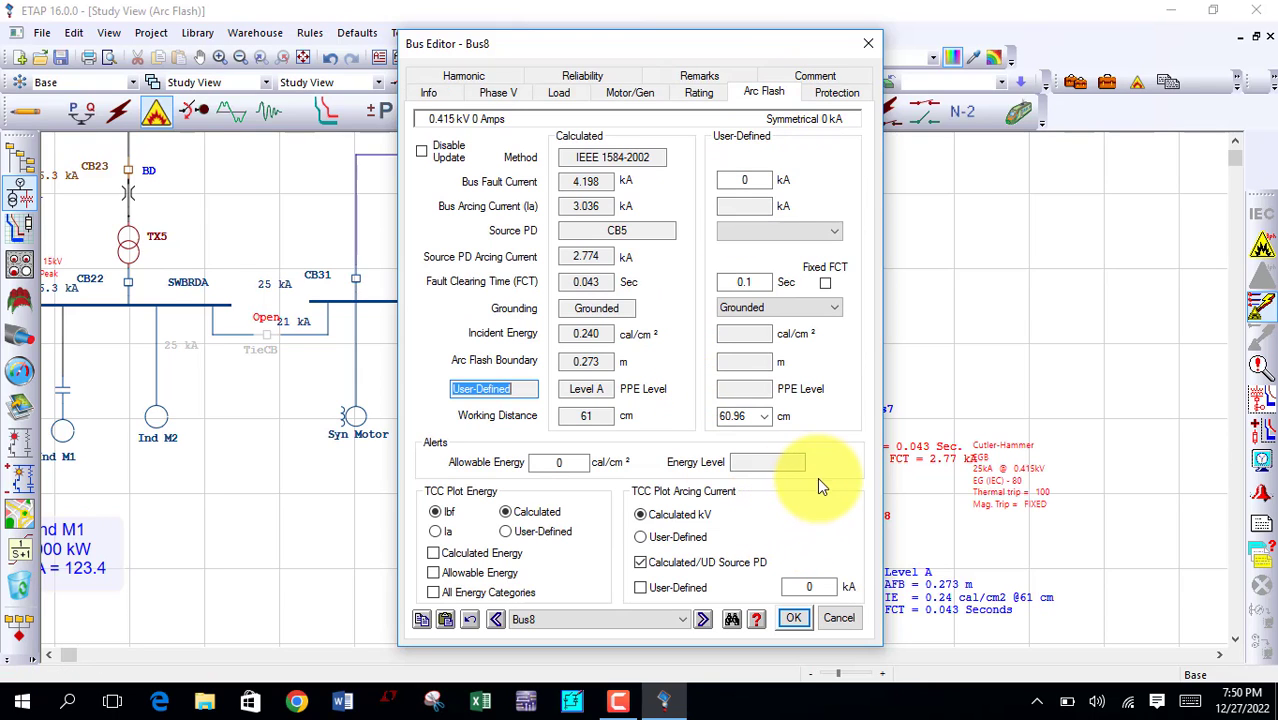
left_click(699, 93)
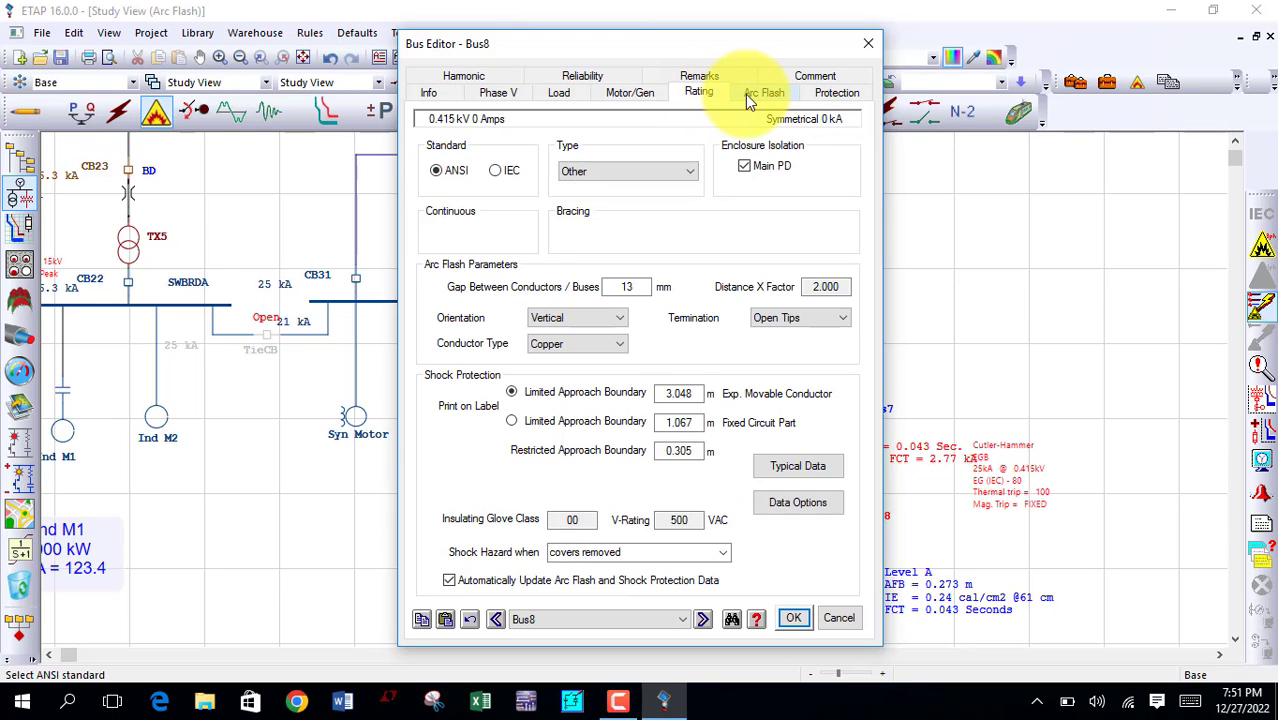
left_click(745, 94)
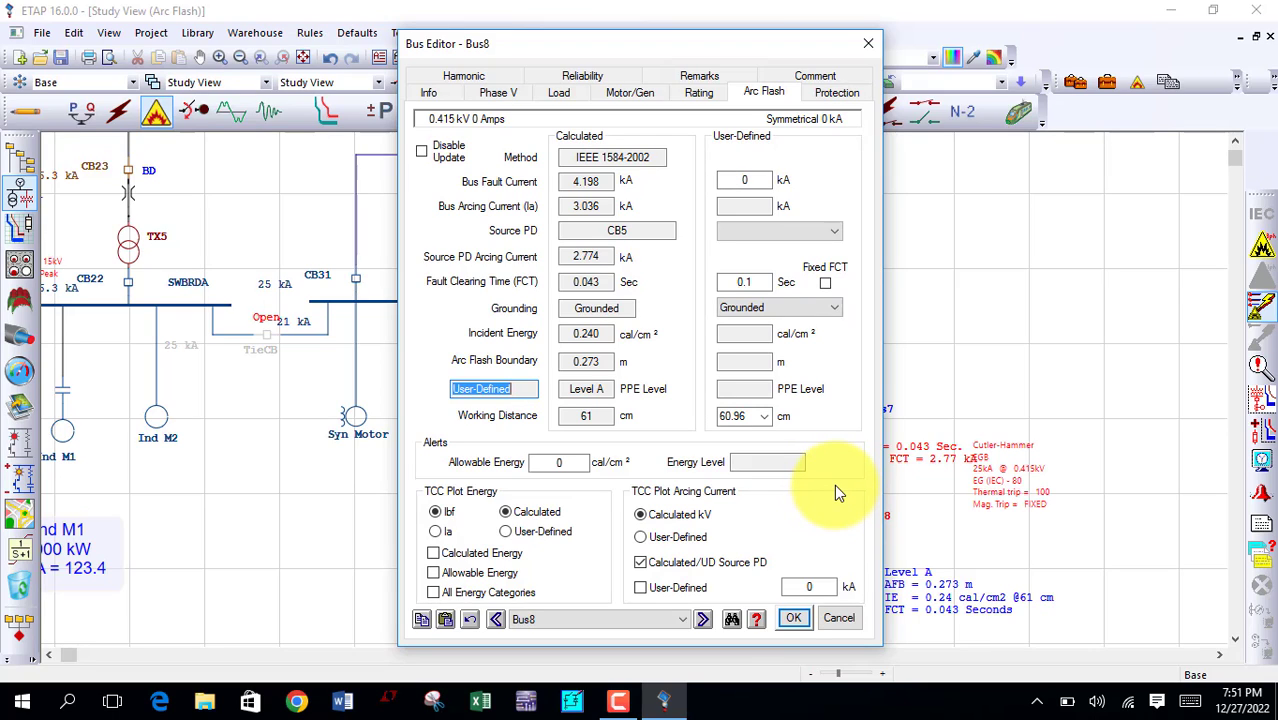
left_click(866, 46)
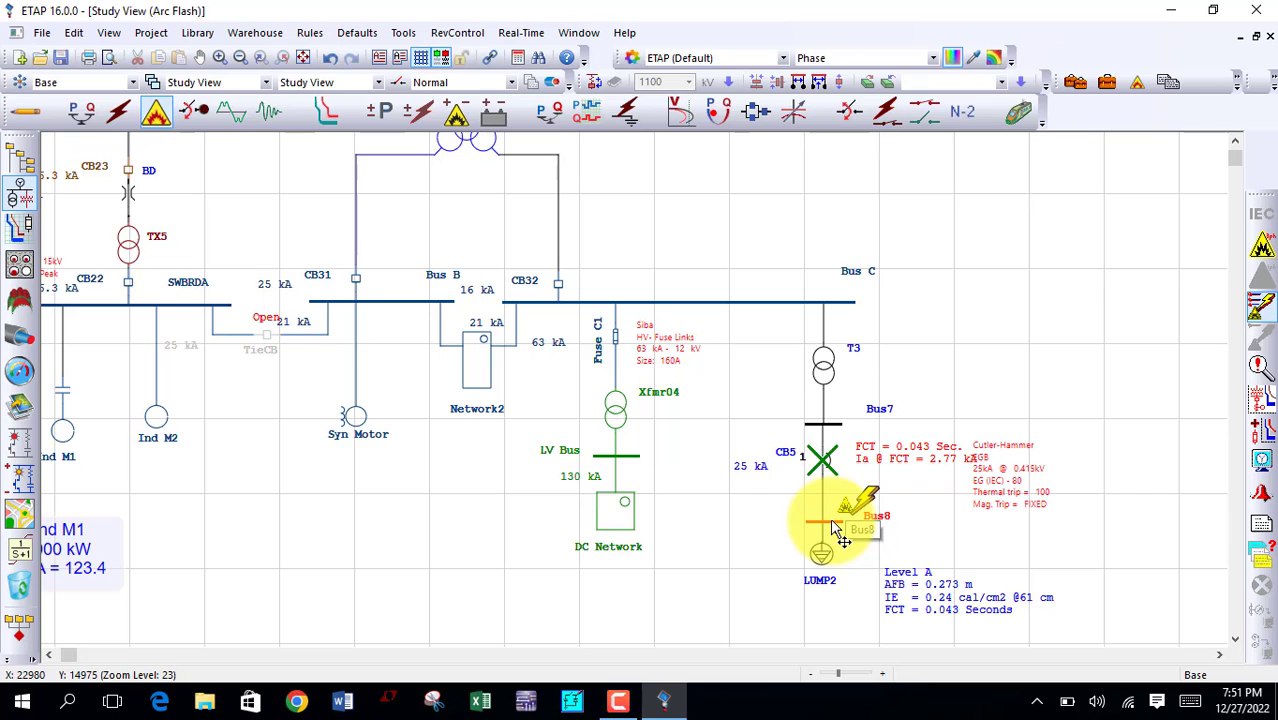
Step: Review the arc flash study case's NFPA 70E 2012 to 2015/User-Defined incident energy levels and the PPE descriptions for Levels A and B
left_click(1107, 84)
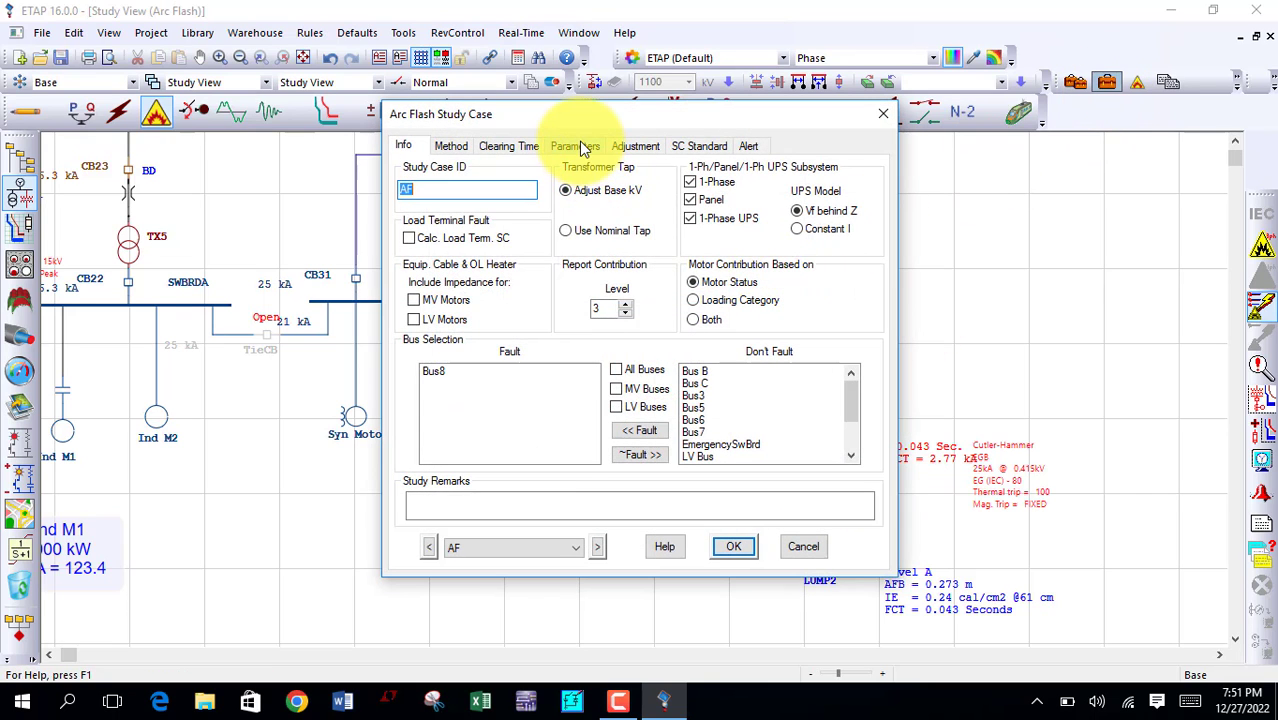
left_click(580, 147)
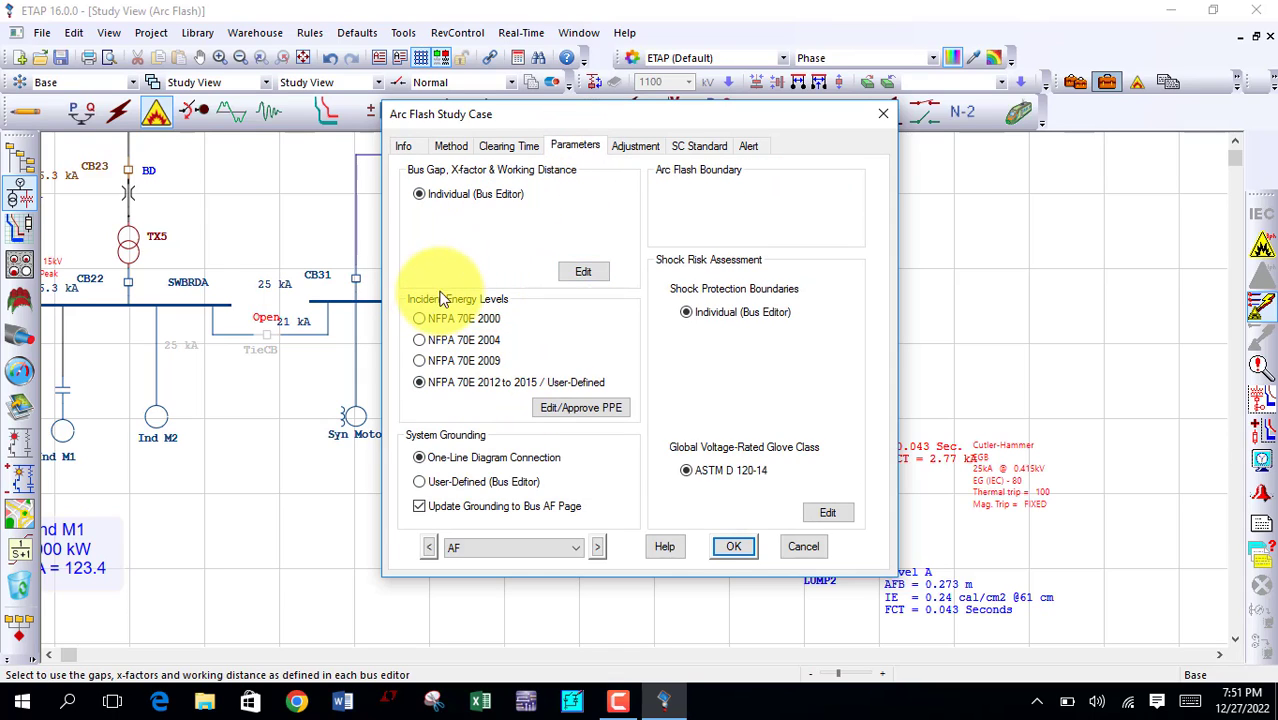
left_click(550, 407)
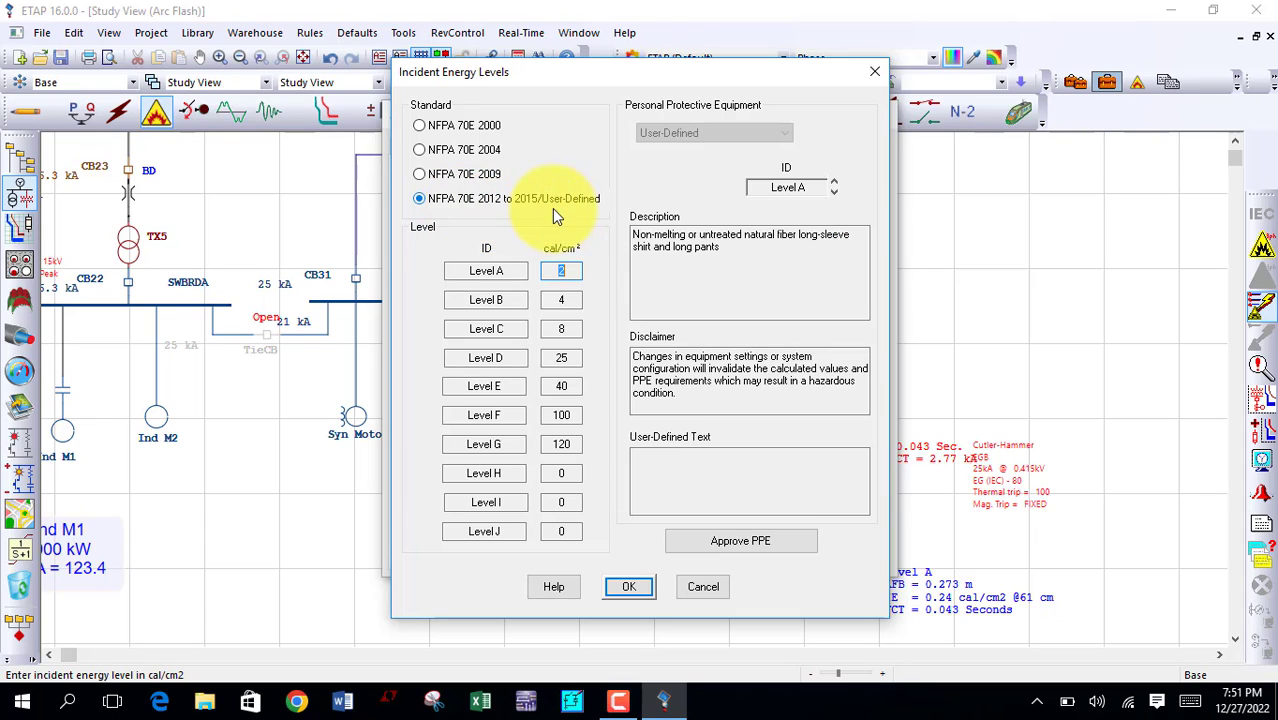
left_click(500, 206)
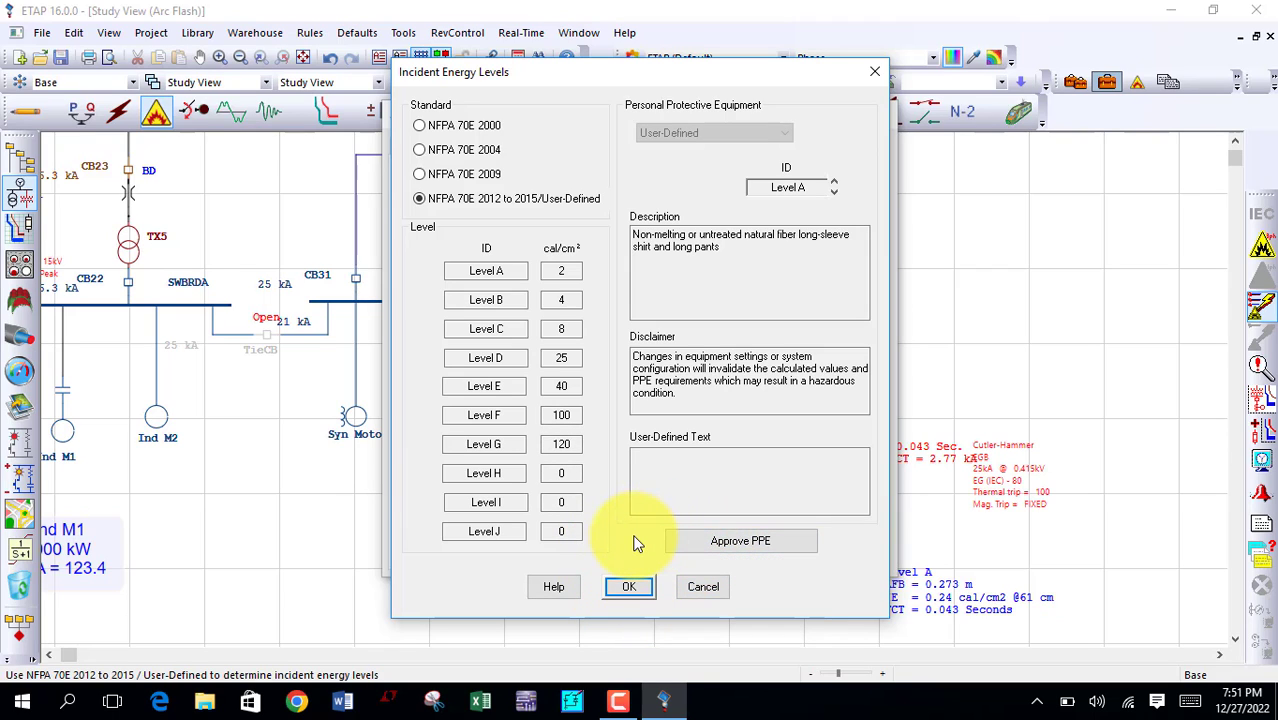
left_click(510, 275)
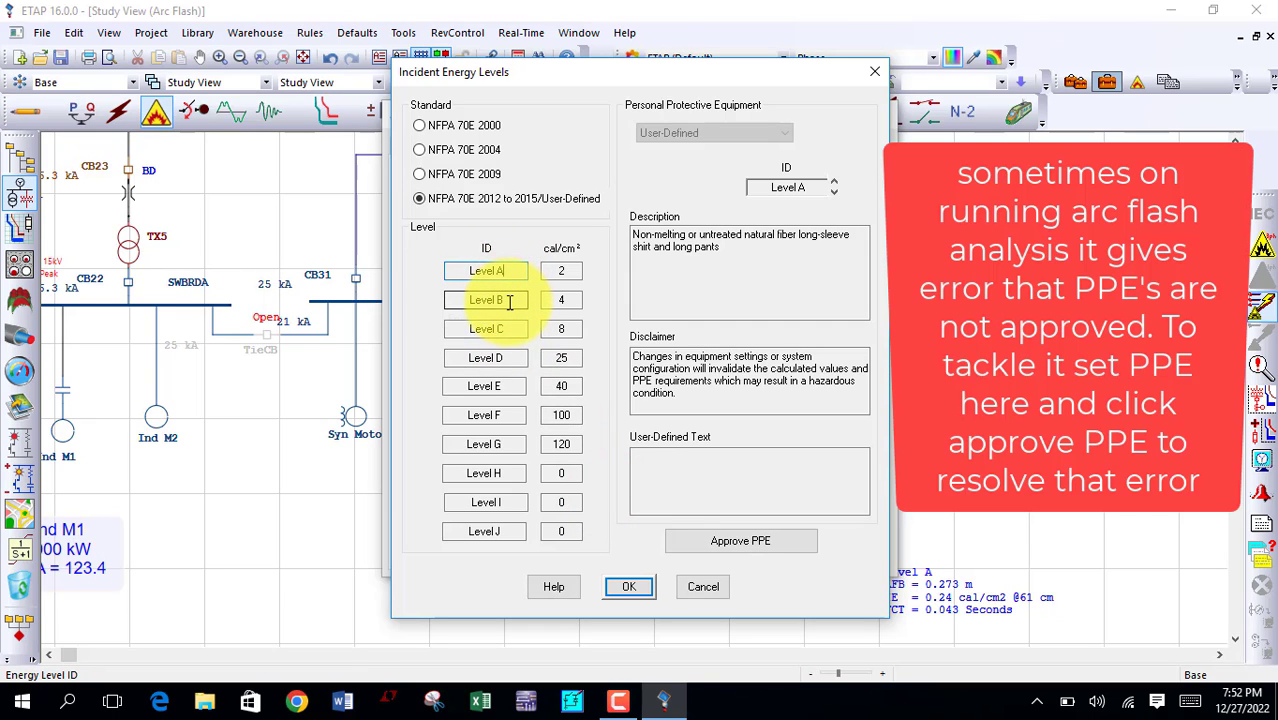
left_click(510, 301)
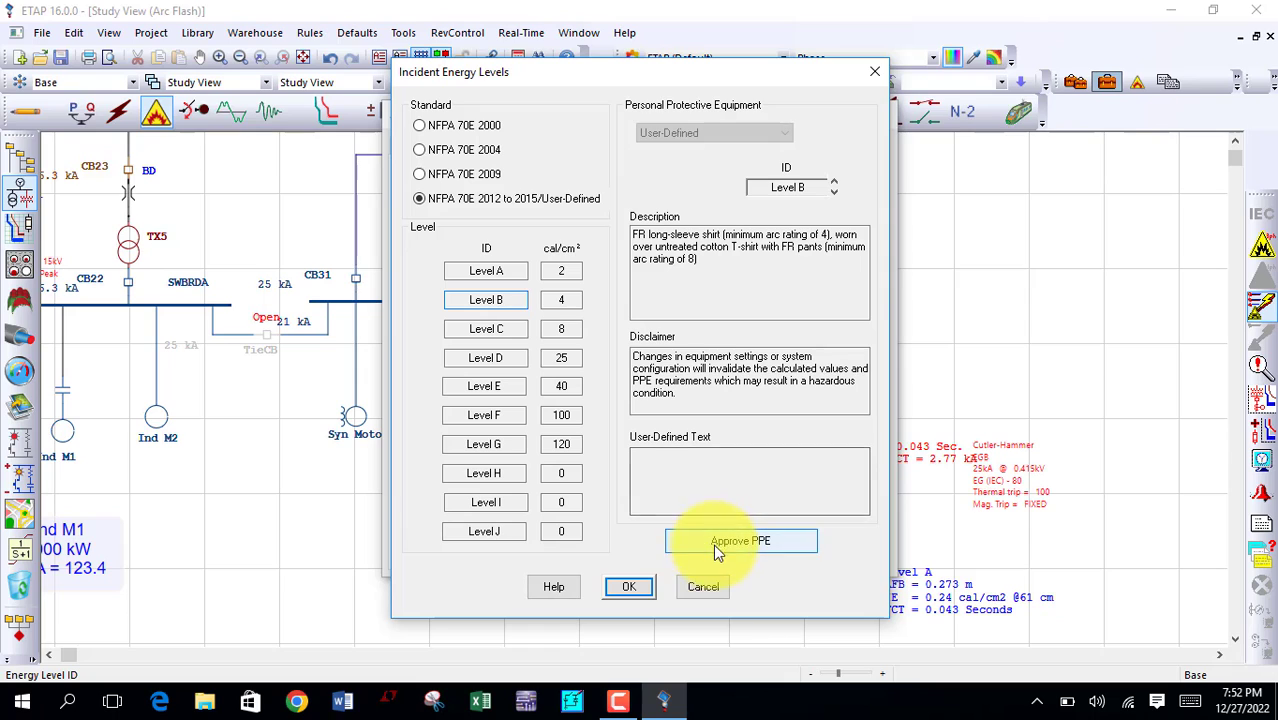
left_click(640, 590)
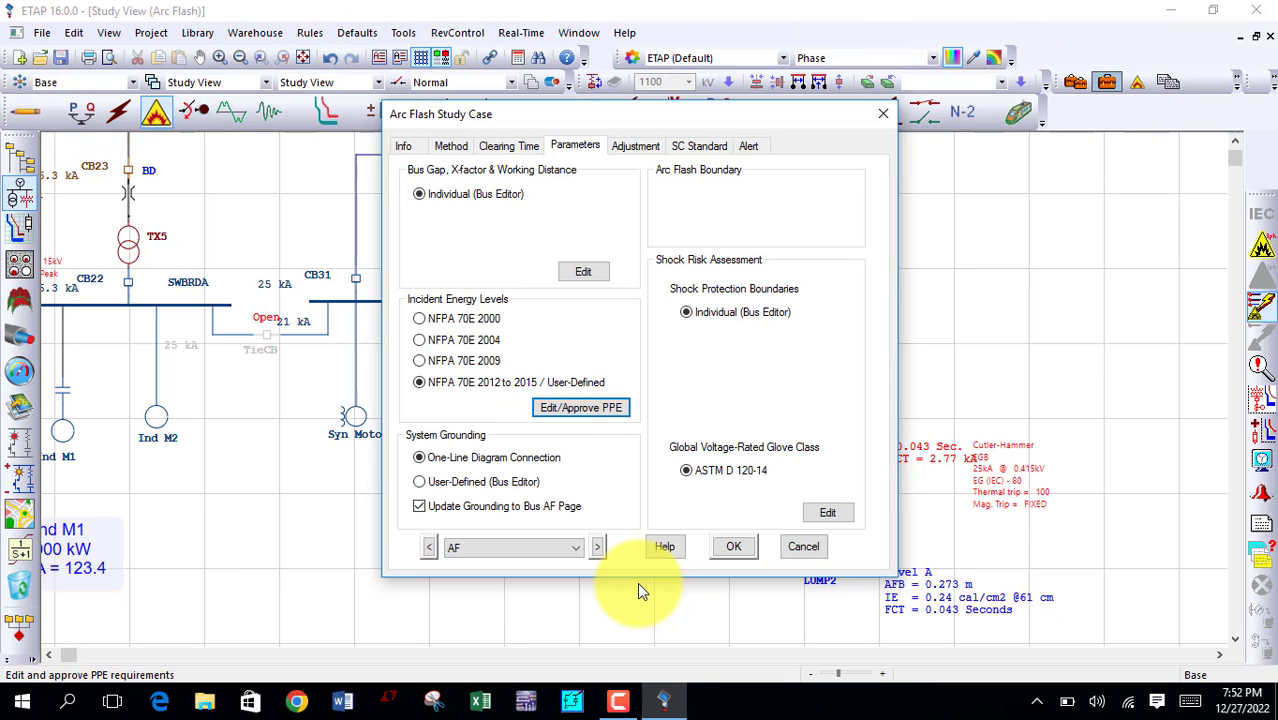
left_click(716, 550)
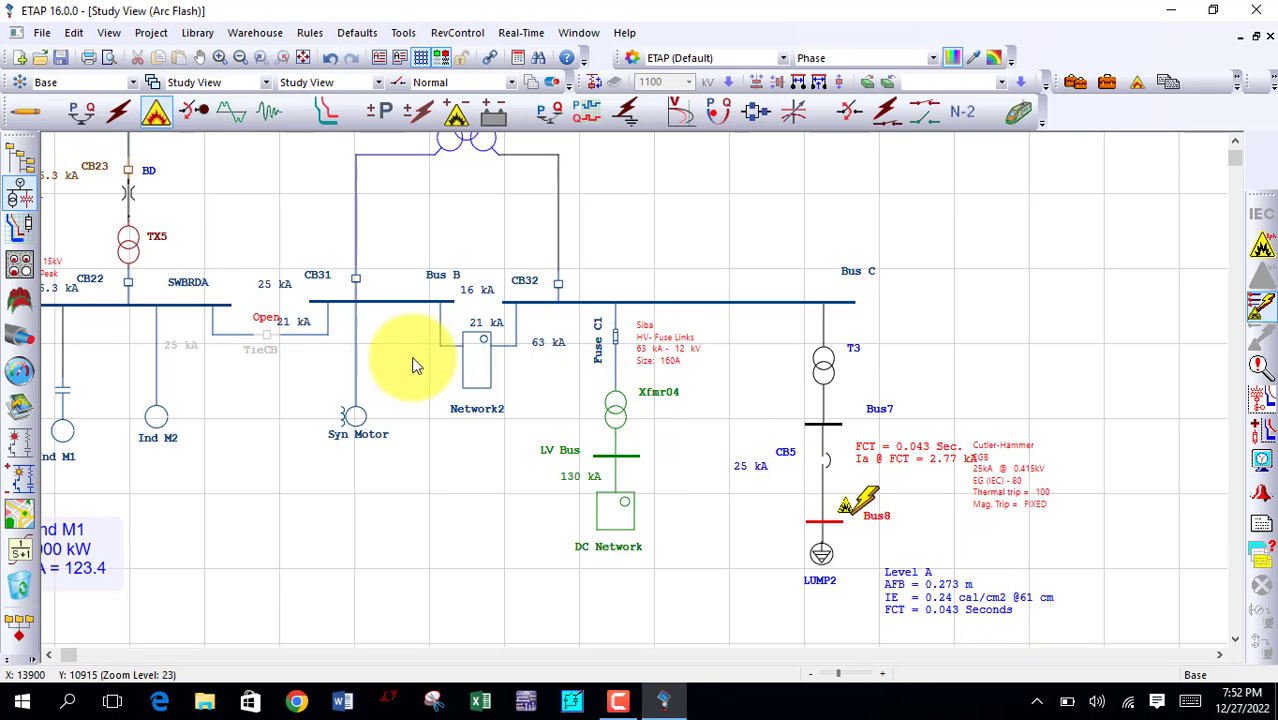
Step: Set the project standards' unit system to English and accept the system units change
left_click(151, 32)
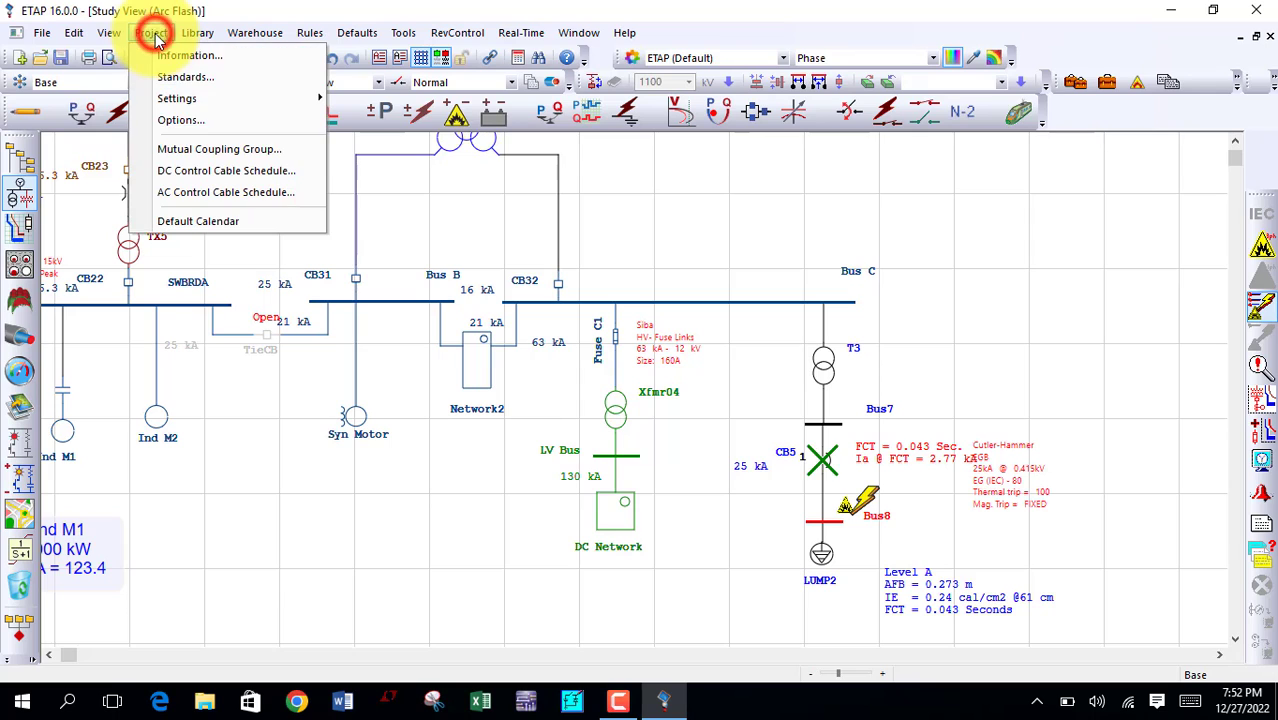
left_click(183, 78)
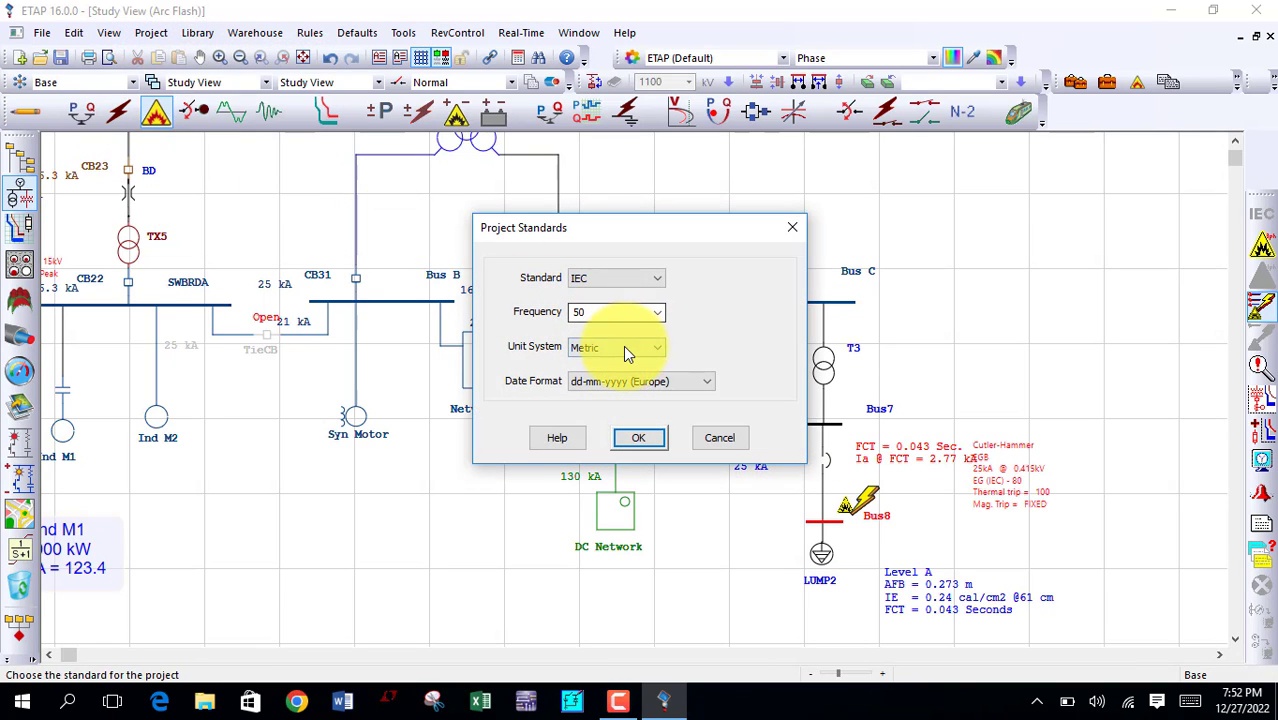
left_click(626, 346)
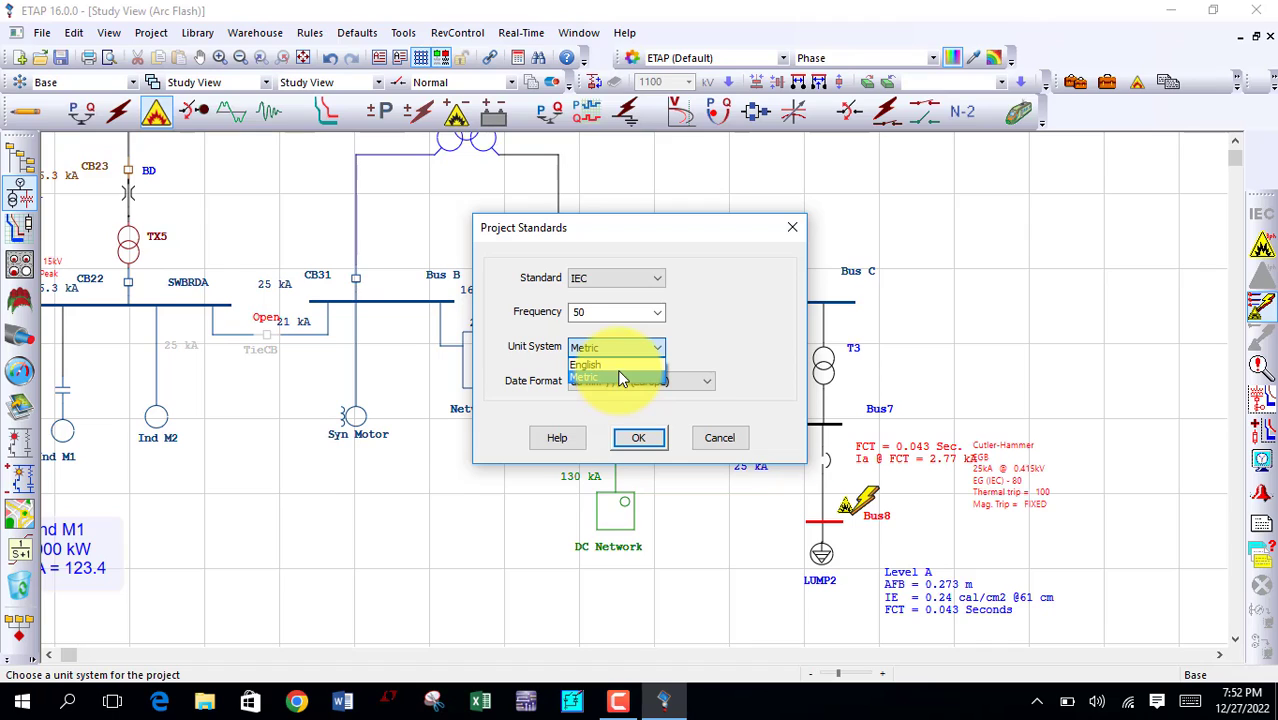
left_click(621, 365)
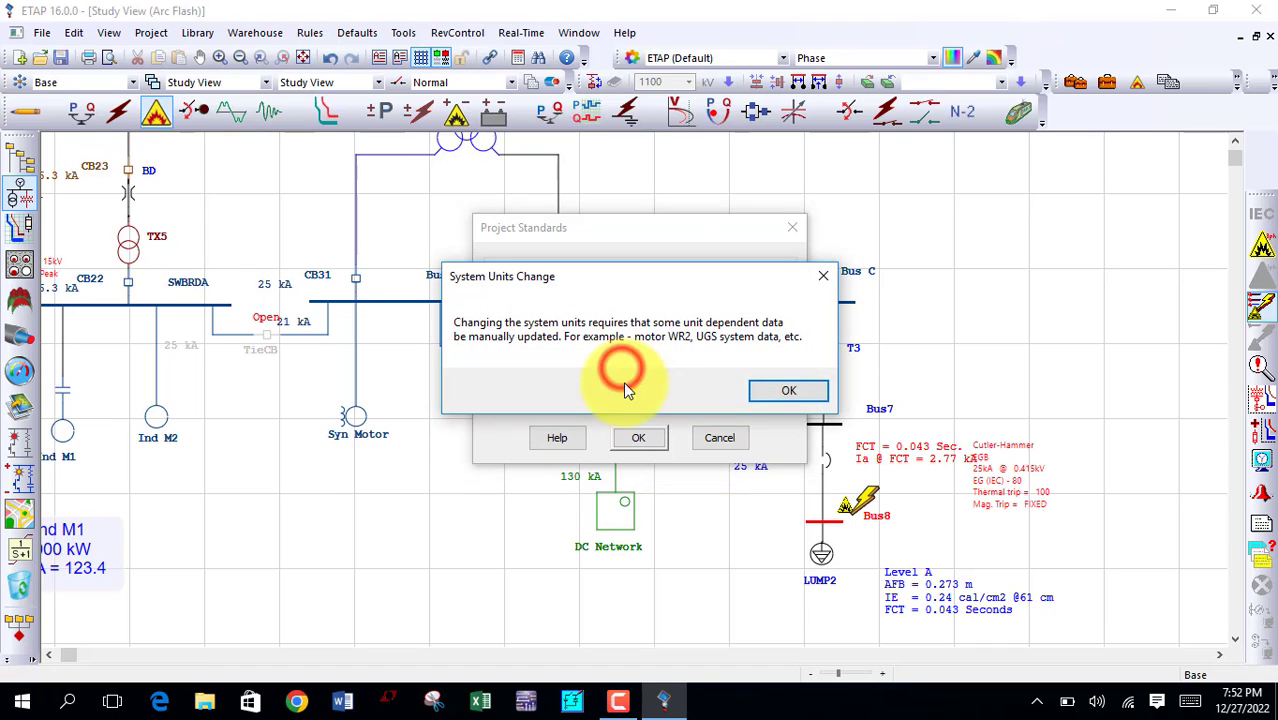
left_click(783, 392)
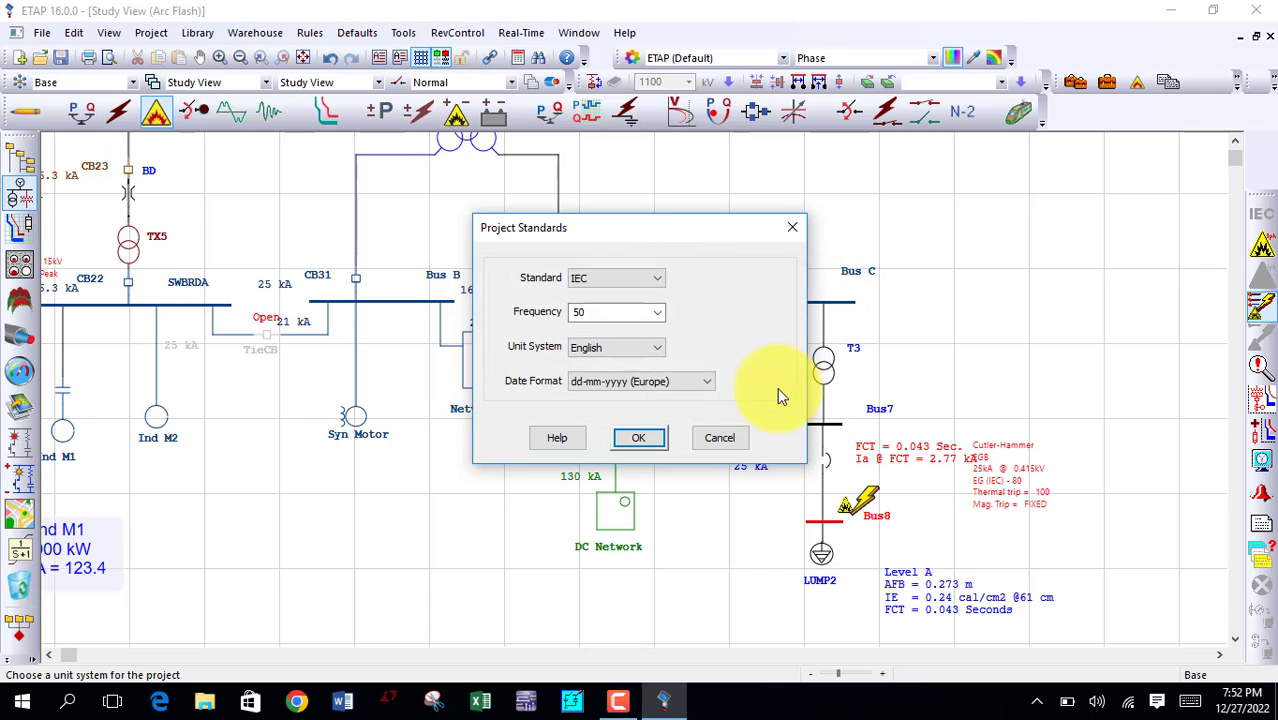
left_click(640, 440)
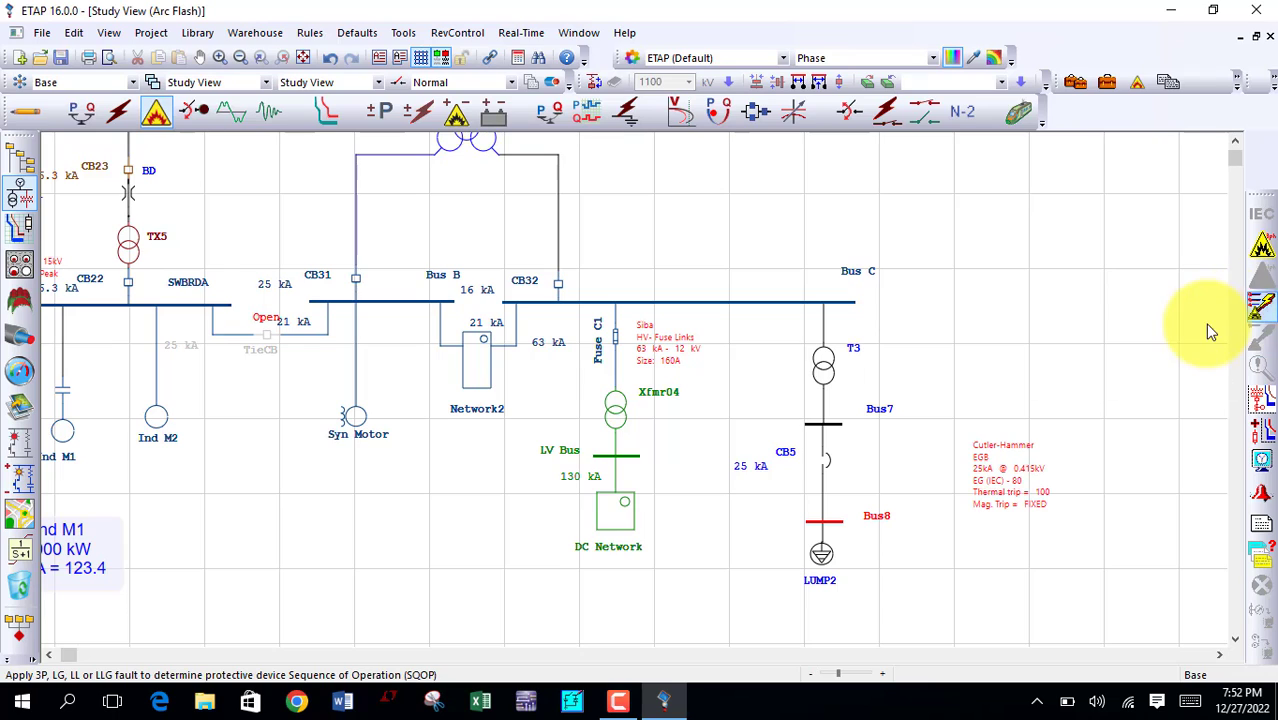
Step: Insert a fault at Bus8 for the protective device sequence of operation, and move CB5's Cutler-Hammer data label clear of the results
left_click(1258, 314)
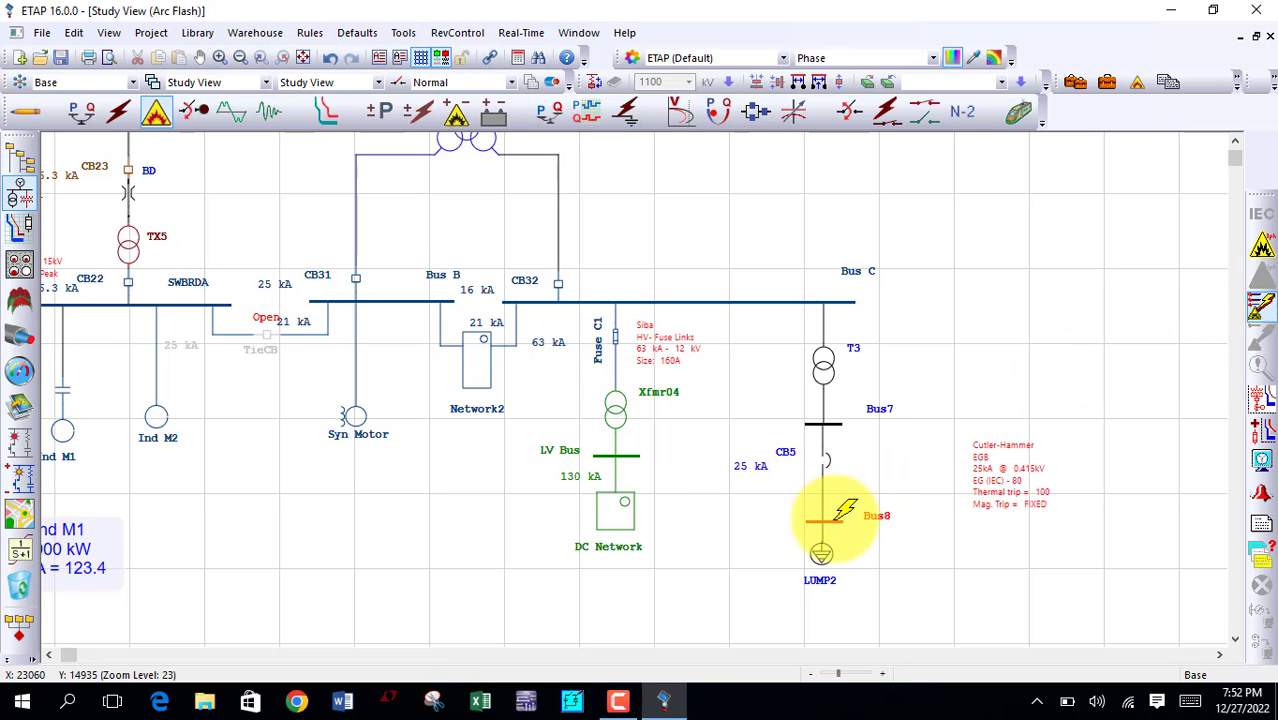
left_click(839, 519)
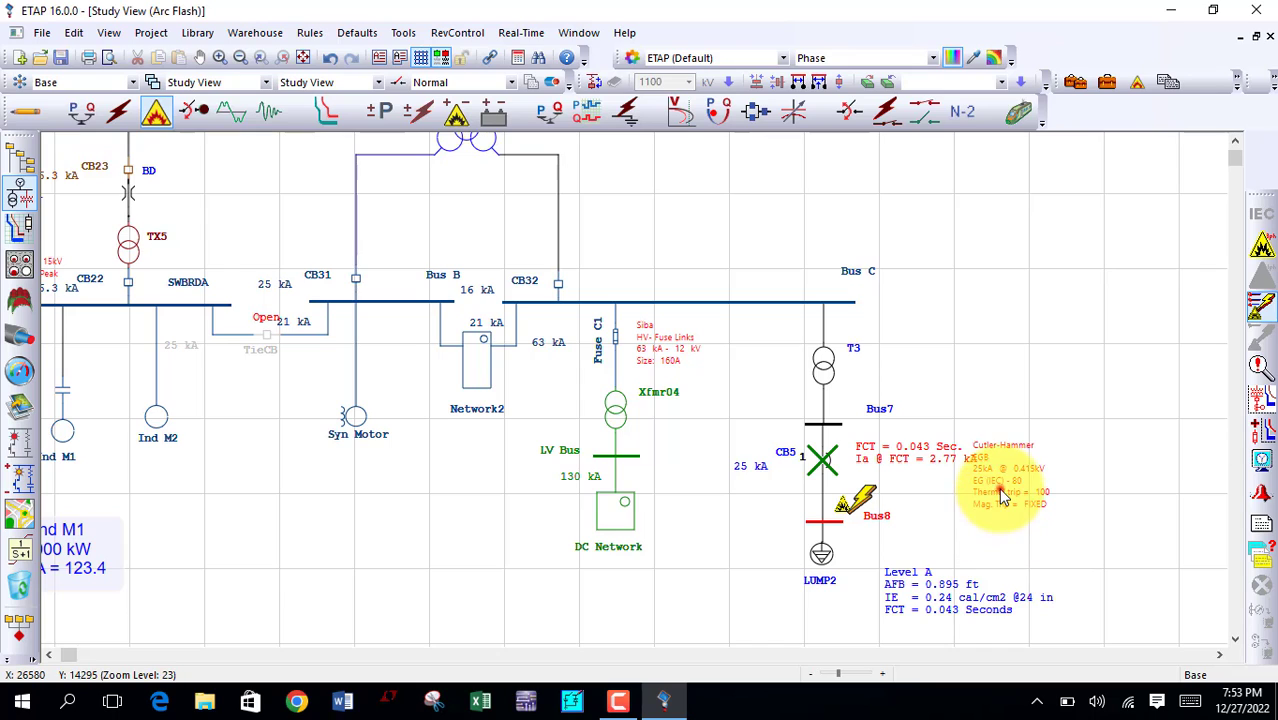
left_click_drag(980, 505, 1017, 508)
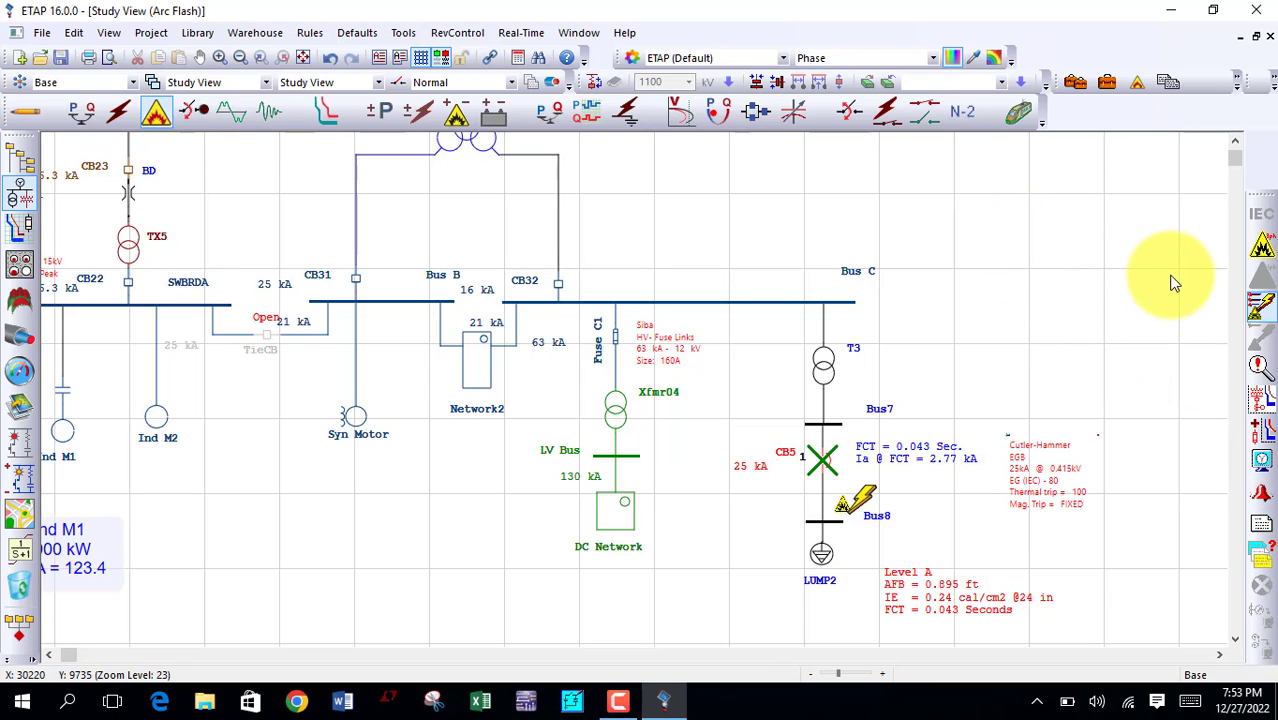
Step: Generate the Complete IEC arc flash report in the viewer and examine its study header and system element summary
left_click(1258, 524)
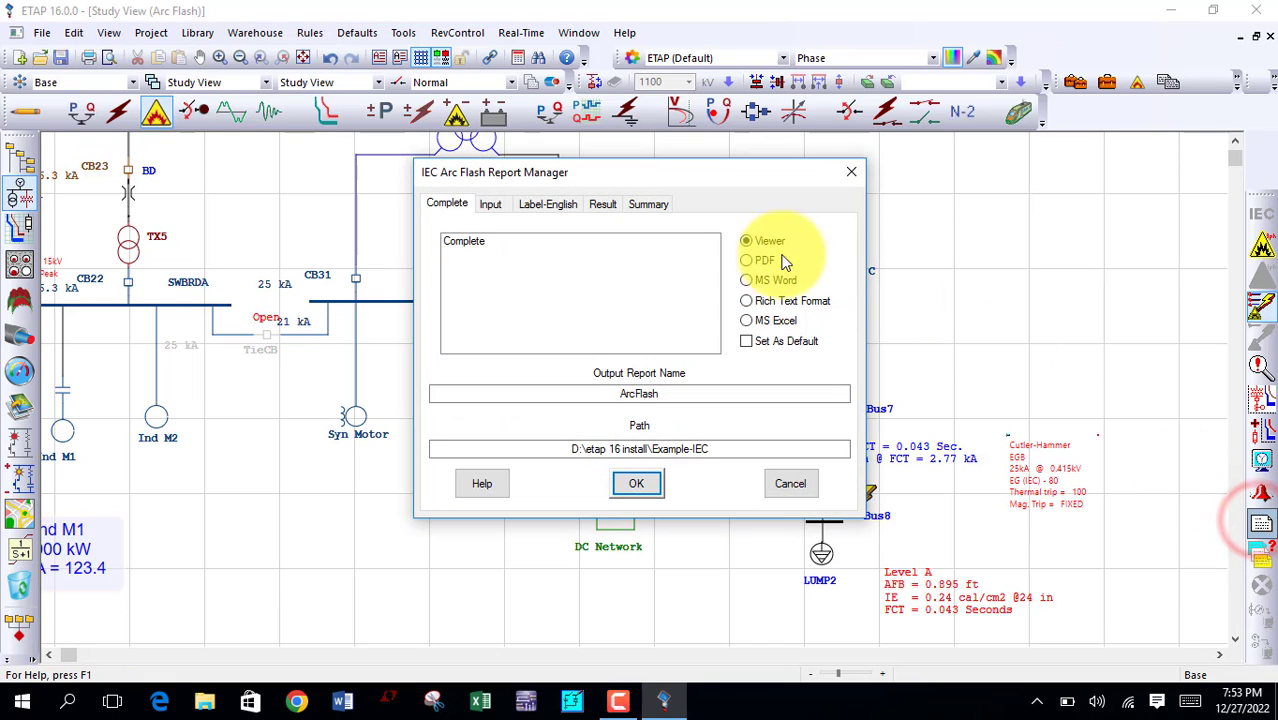
left_click(527, 241)
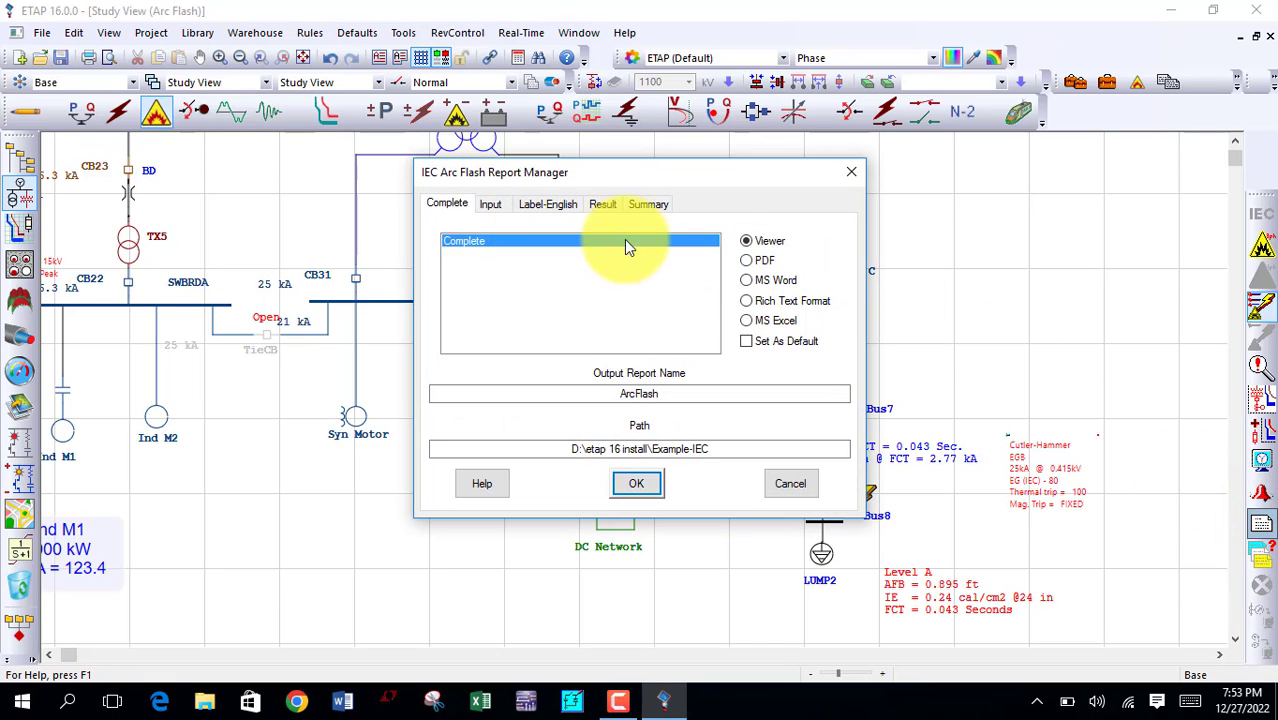
left_click(636, 484)
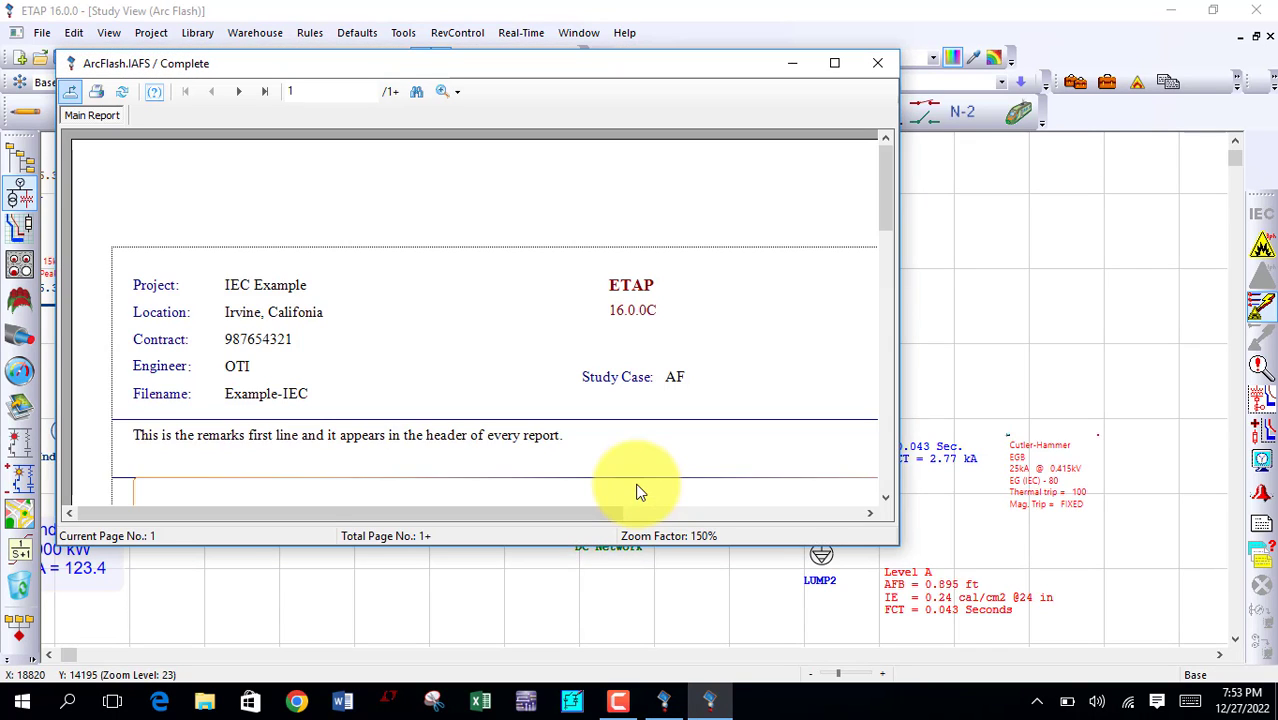
left_click(834, 62)
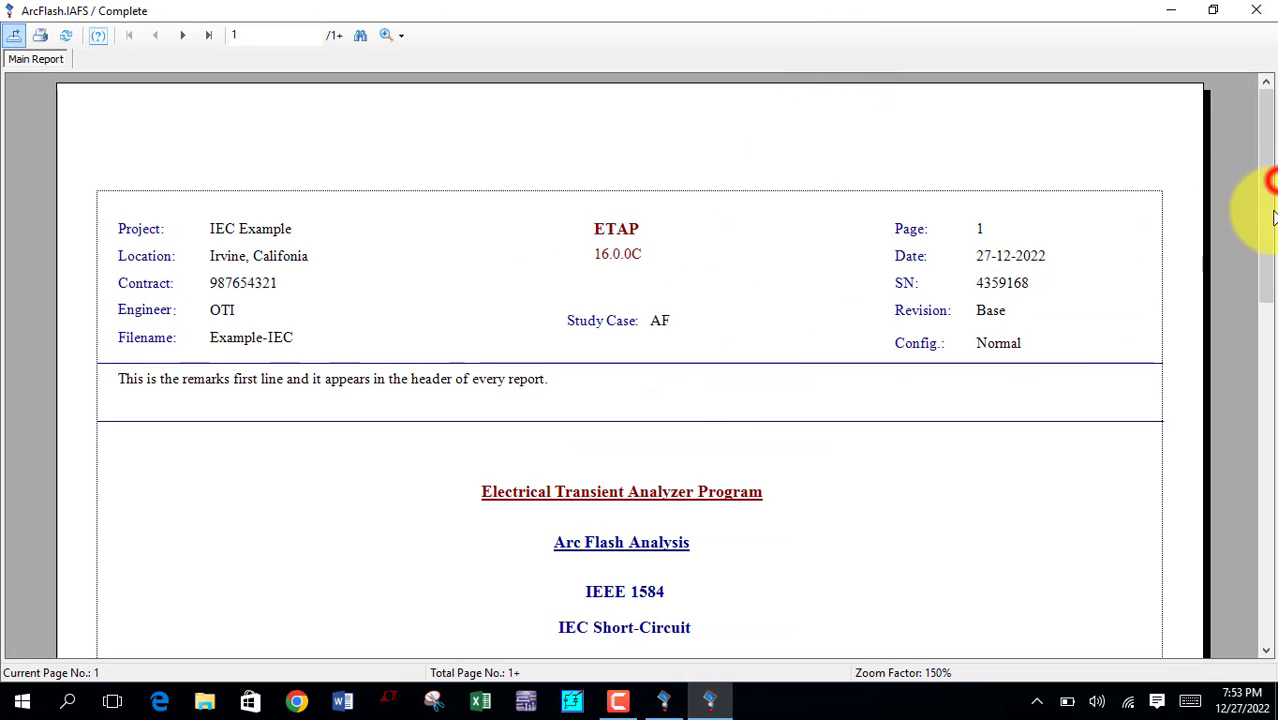
left_click_drag(1264, 248, 1247, 451)
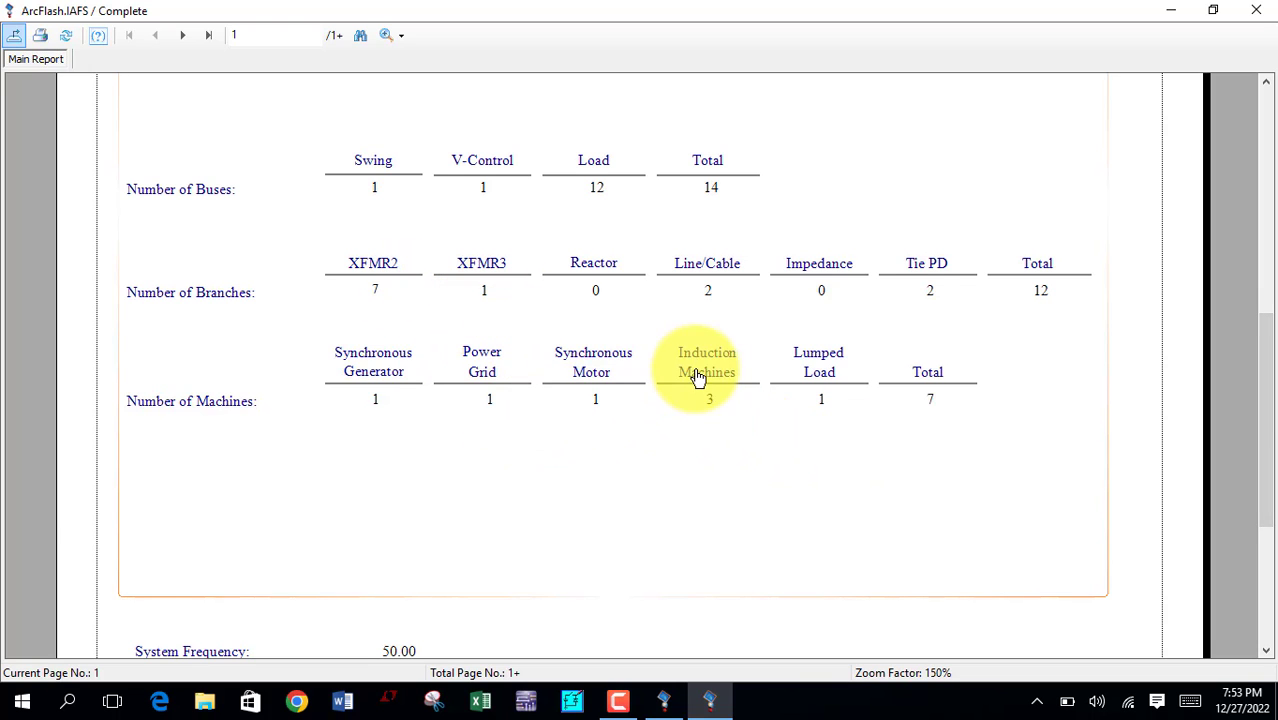
left_click(1258, 8)
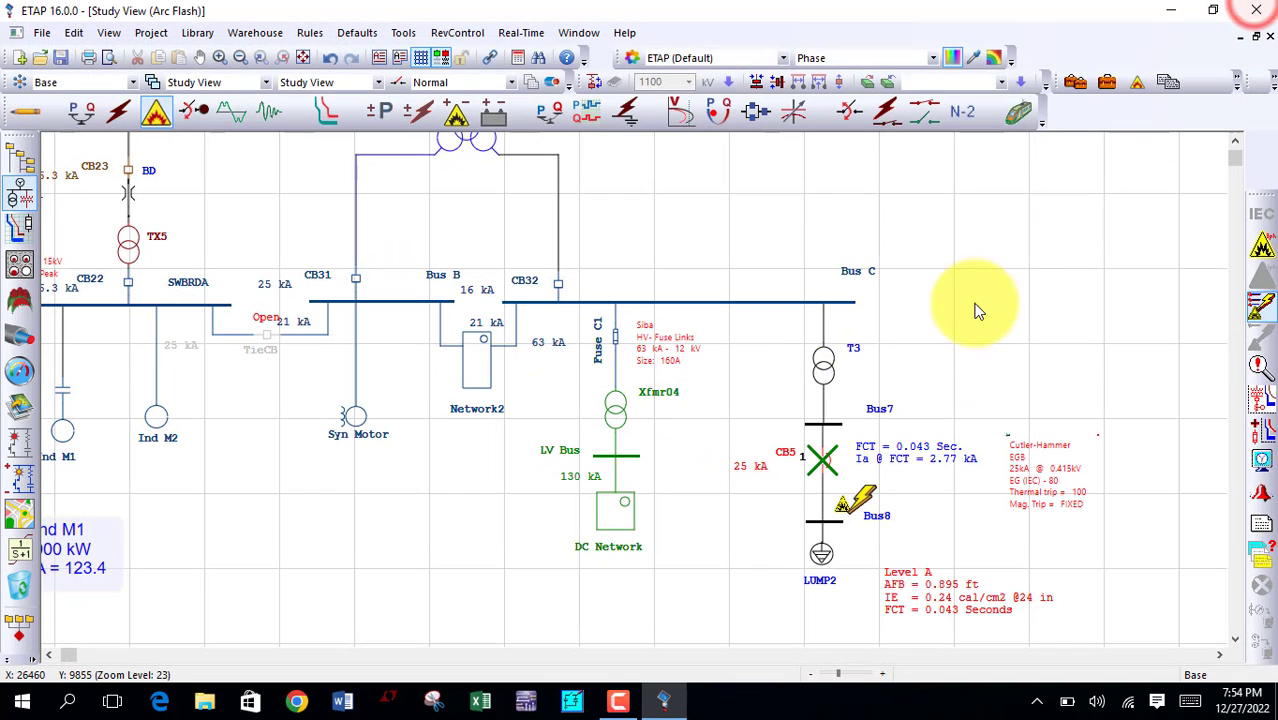
Step: Examine Bus8's results in the Arc Flash Result Analyzer and try its standard label, work permit, data sheet and one-line diagram outputs
left_click(1262, 560)
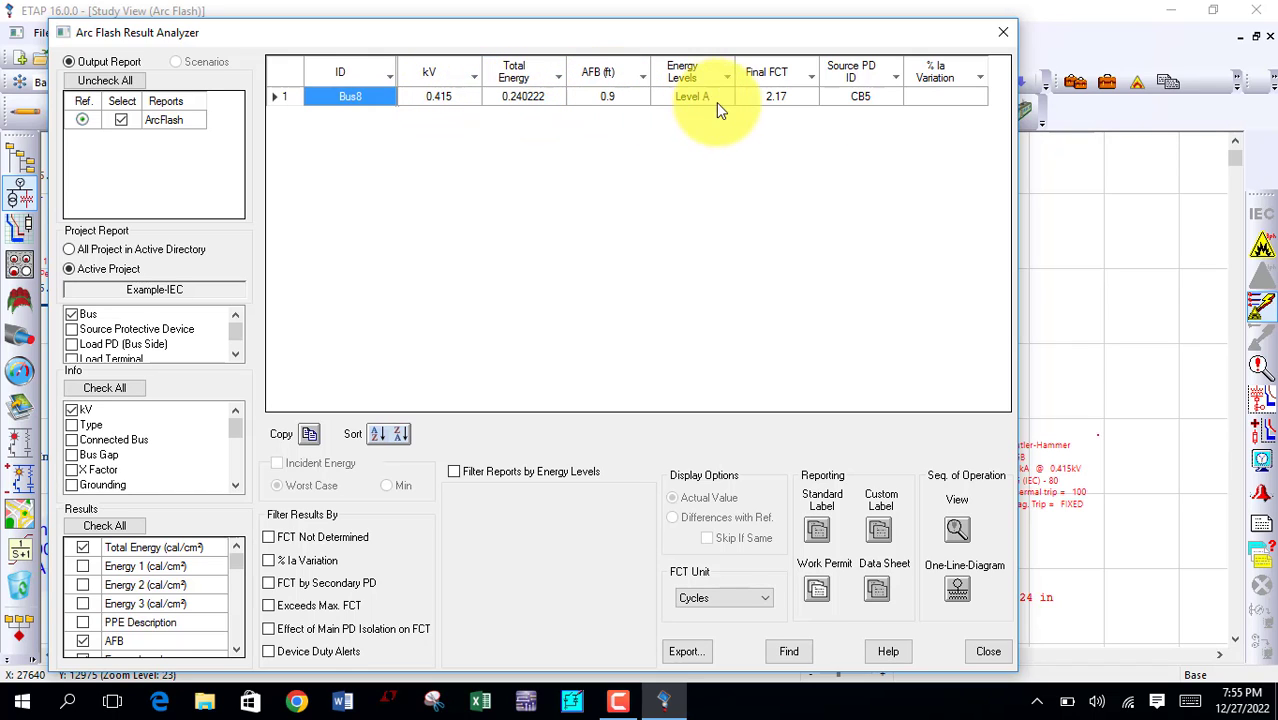
left_click(822, 532)
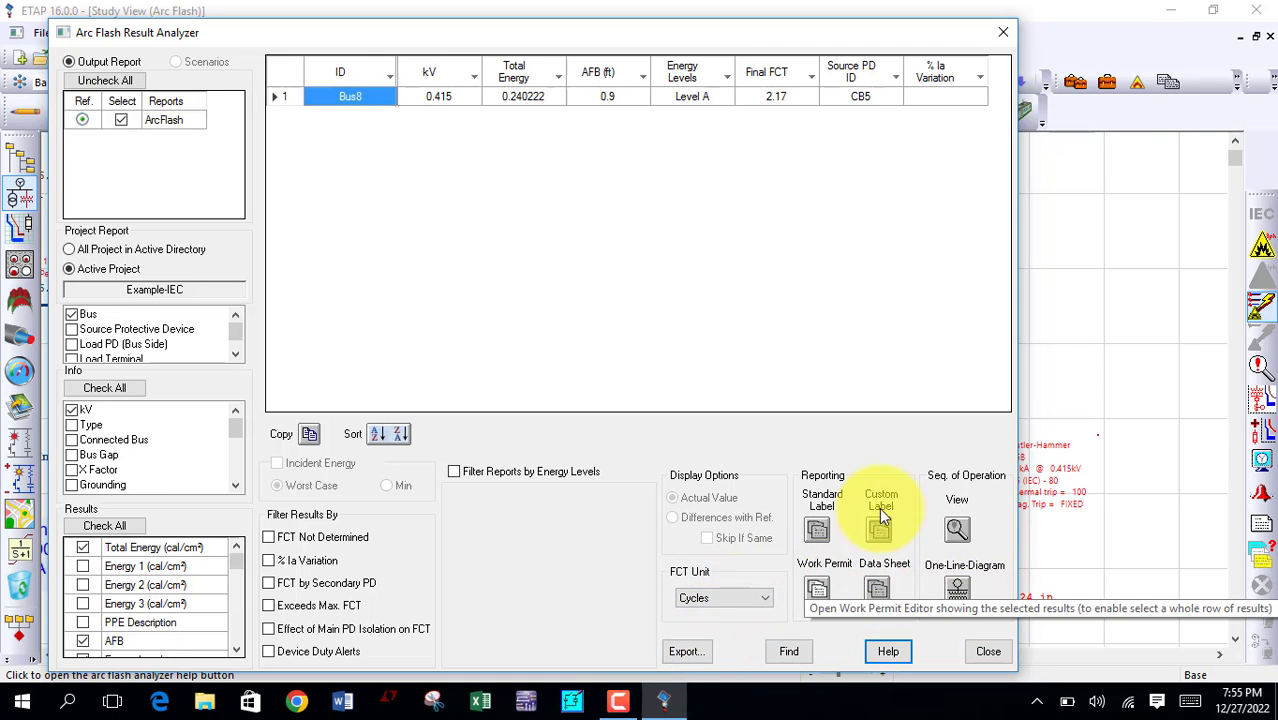
left_click(821, 588)
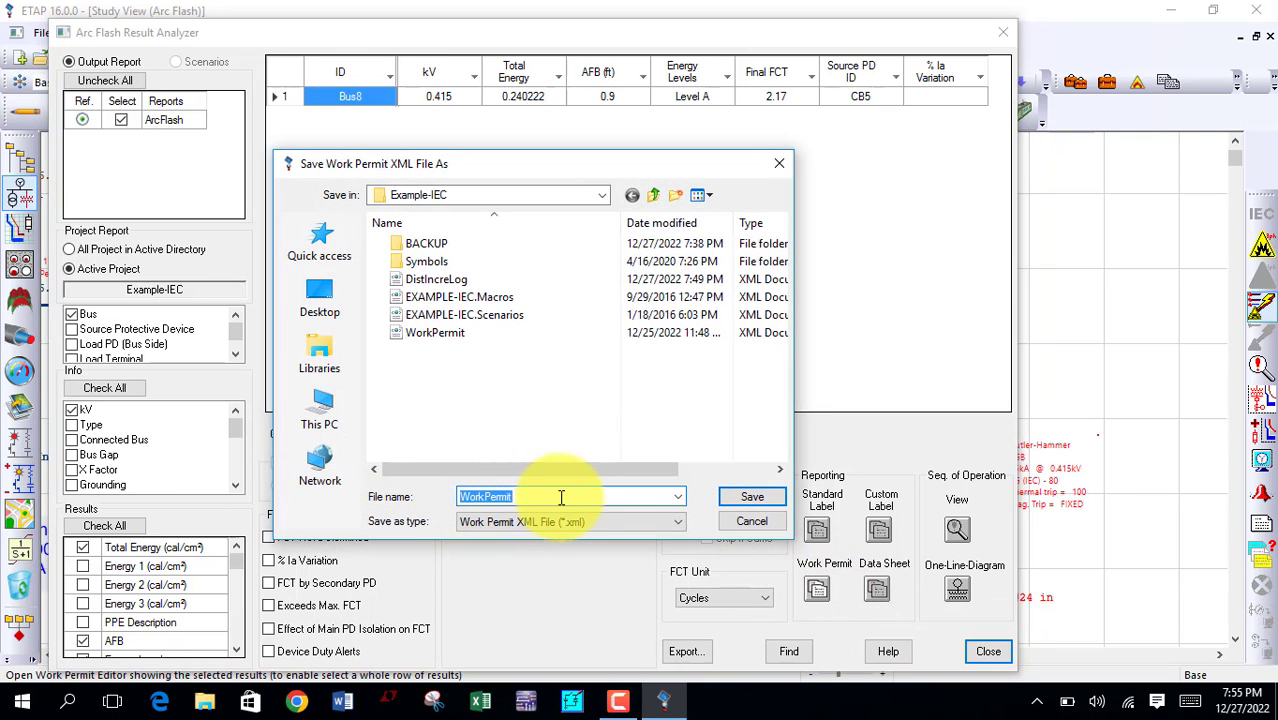
left_click(763, 523)
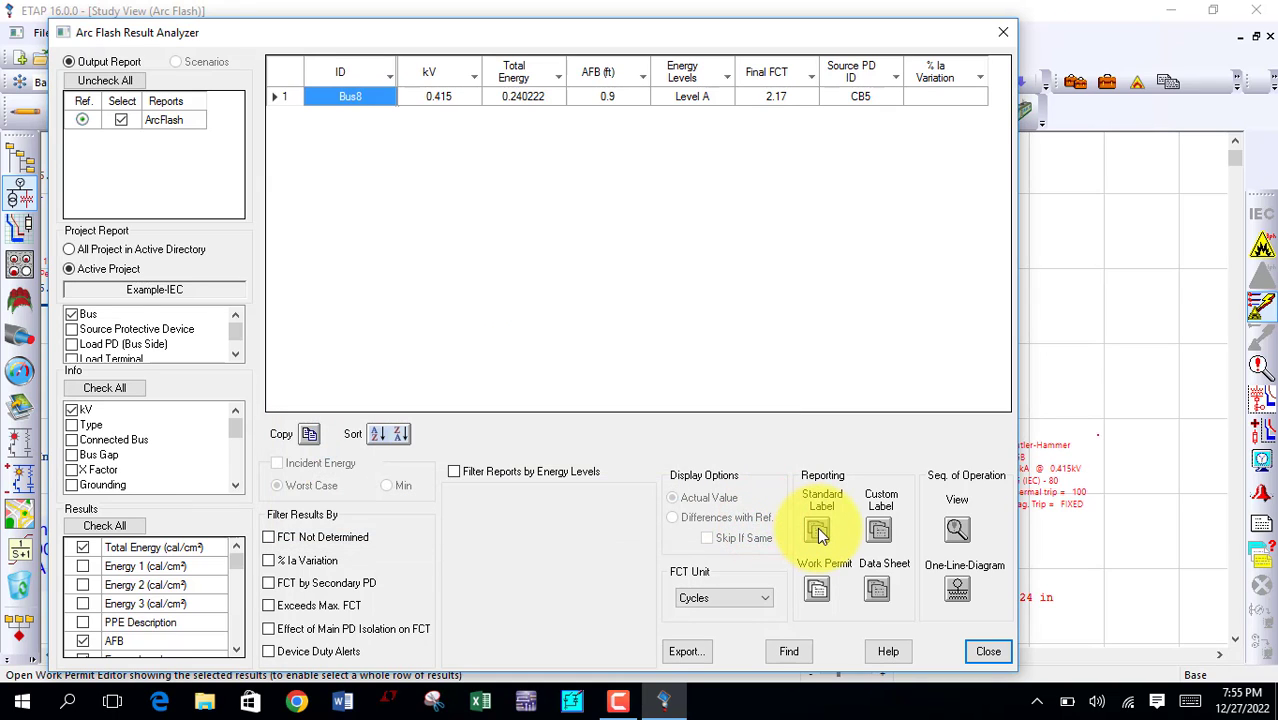
left_click(880, 589)
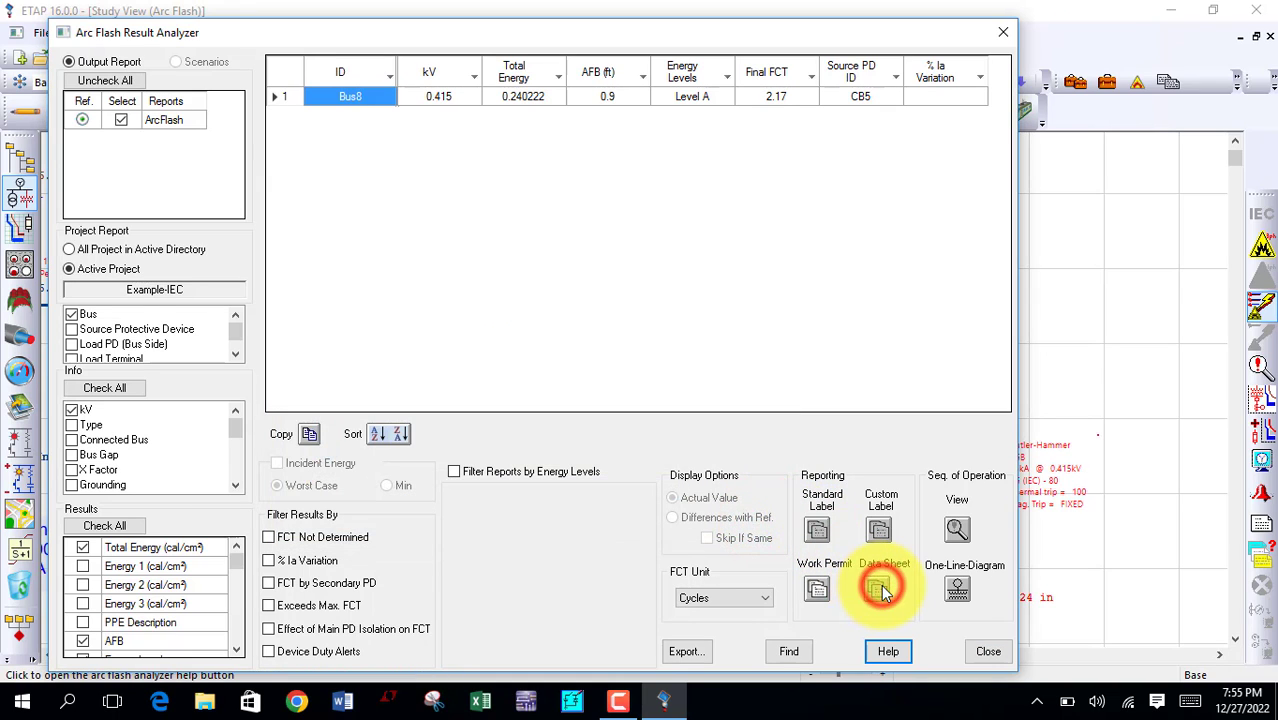
left_click(958, 592)
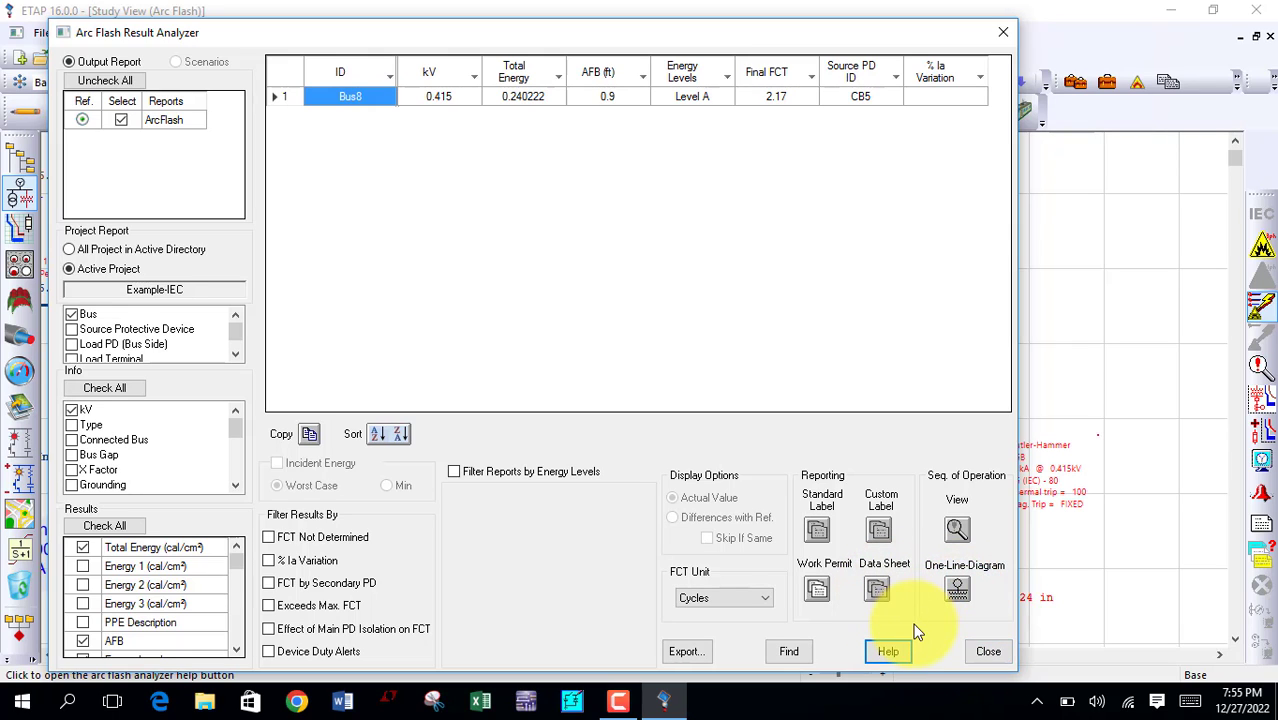
left_click(986, 651)
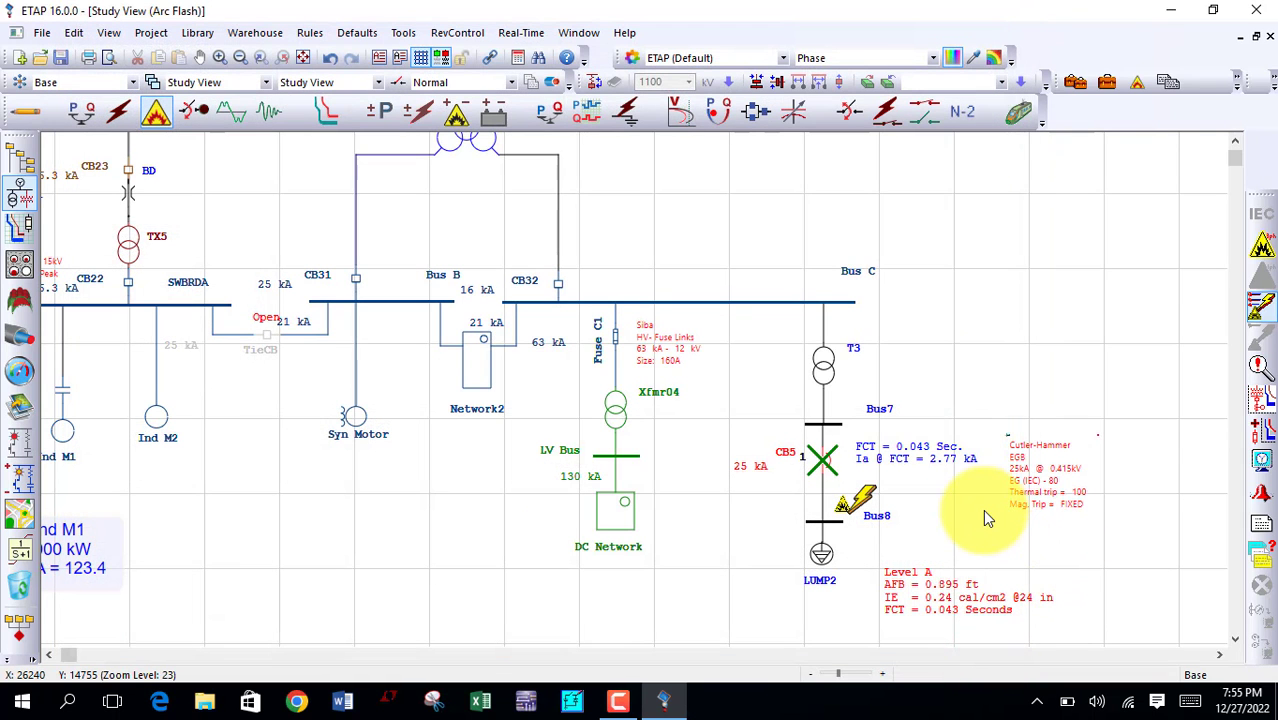